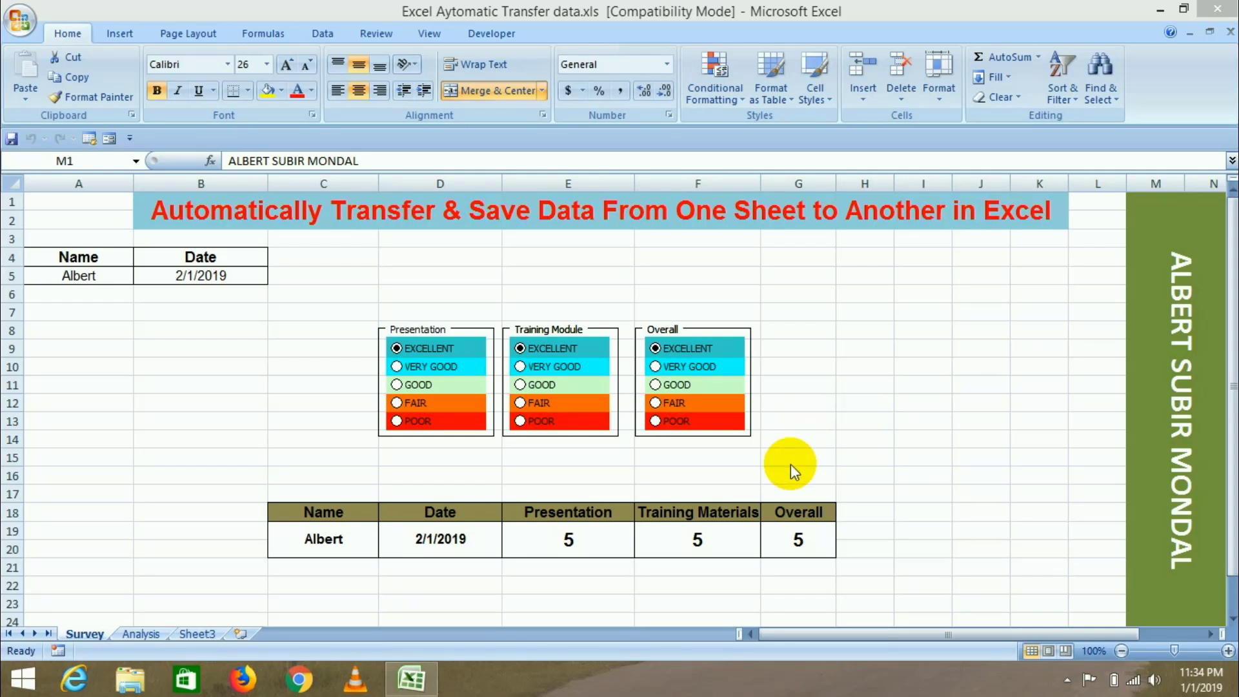
# - Paste the Survey row C19:G19 into Analysis cell B6 as values and number formats
pyautogui.click(324, 540)
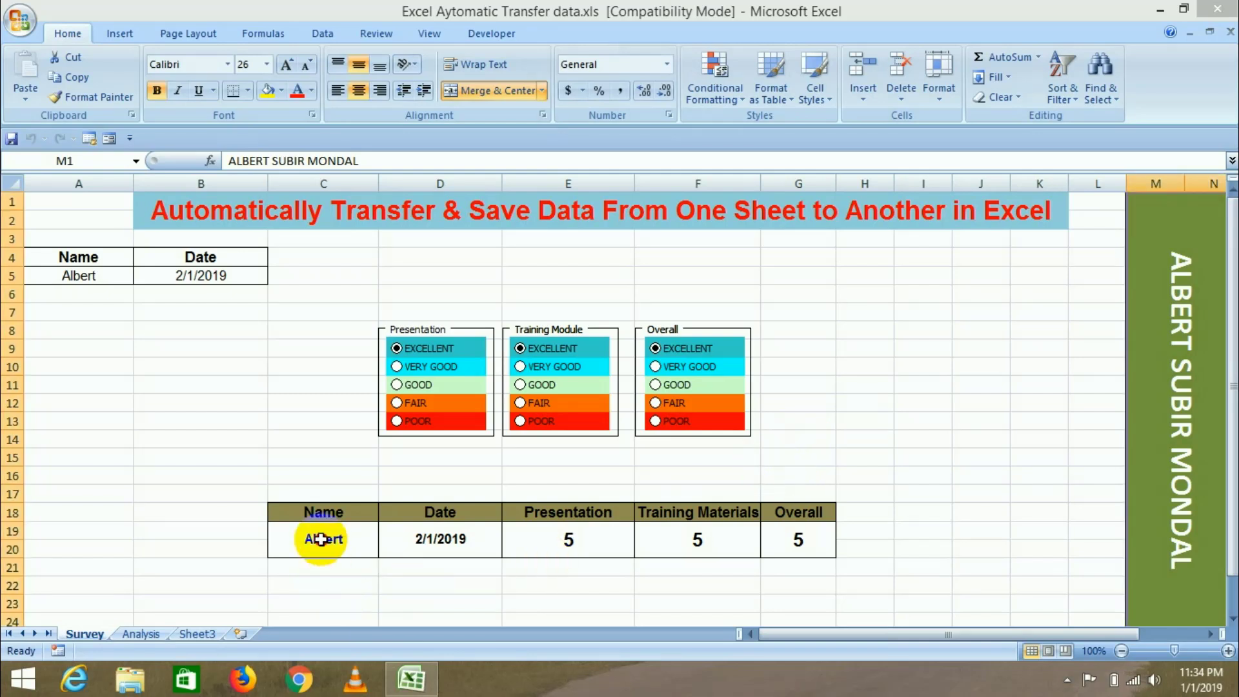
pyautogui.keyDown('shift'); pyautogui.click(799, 540); pyautogui.keyUp('shift')
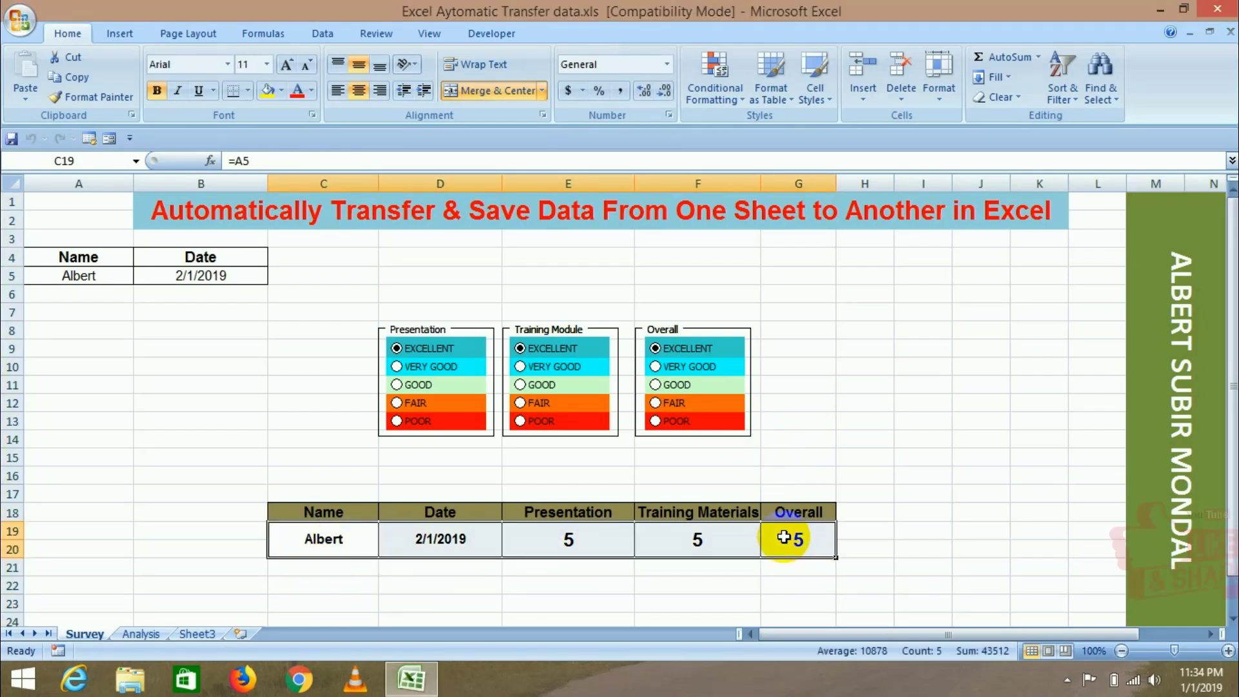
pyautogui.hotkey('ctrl', 'c')
pyautogui.click(145, 634)
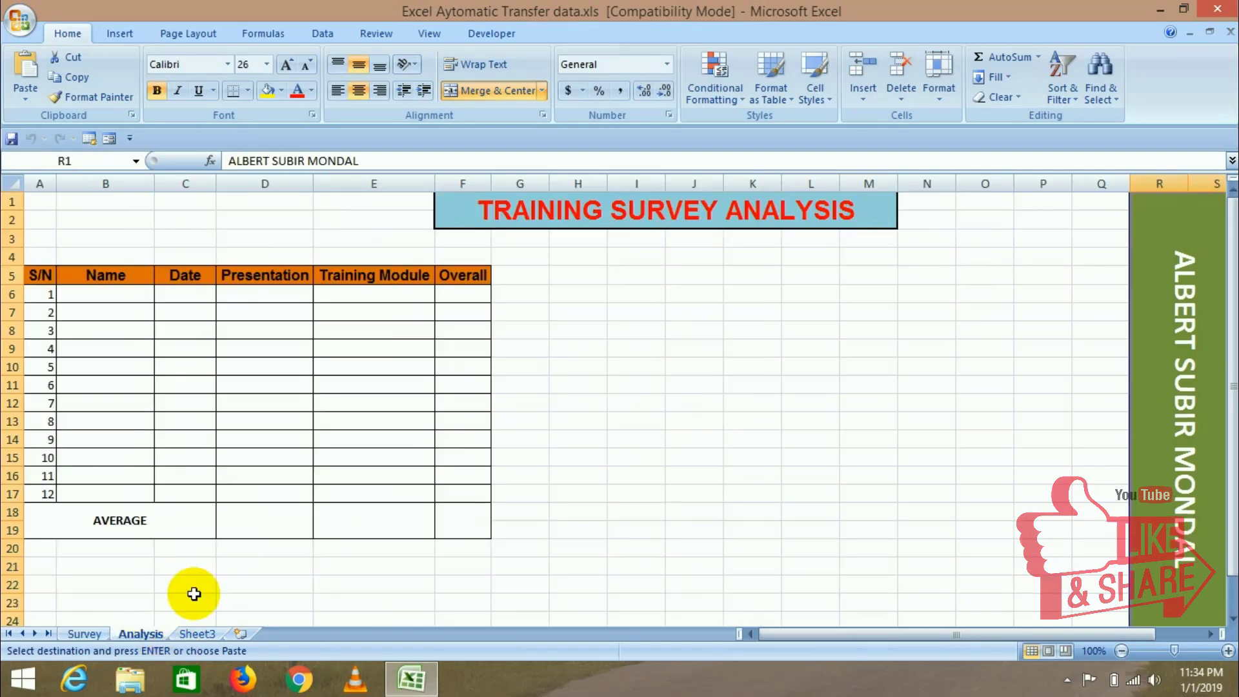
pyautogui.rightClick(106, 293)
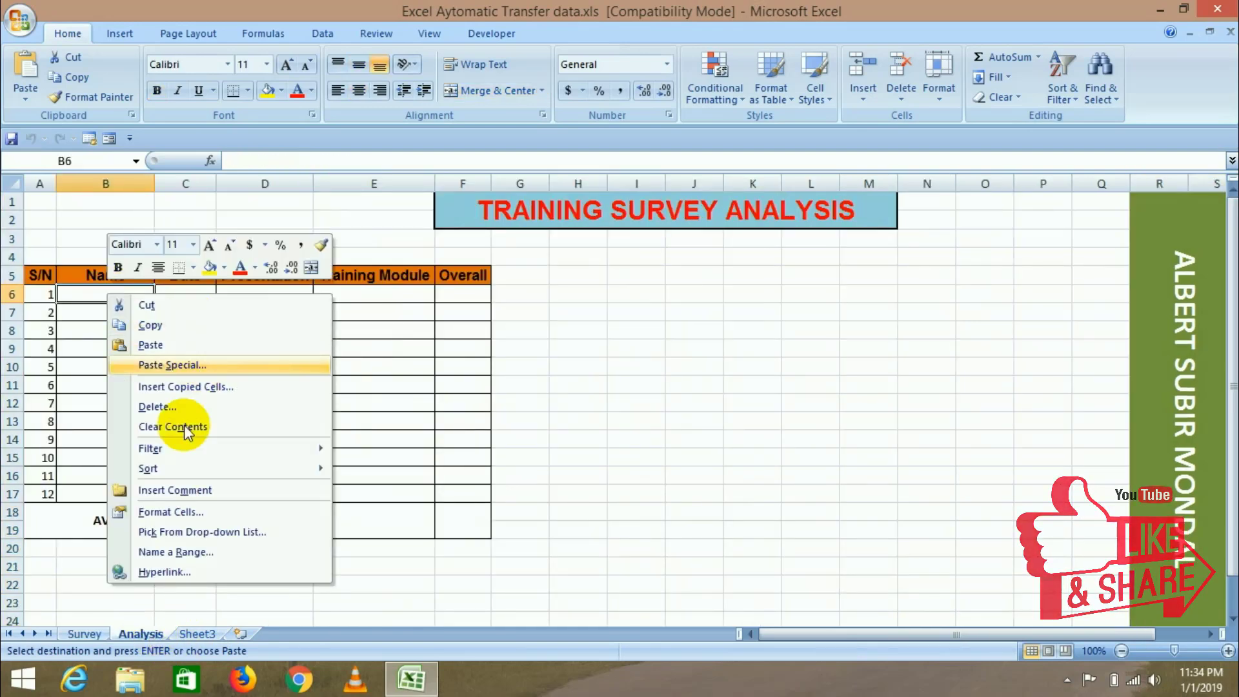
pyautogui.click(187, 366)
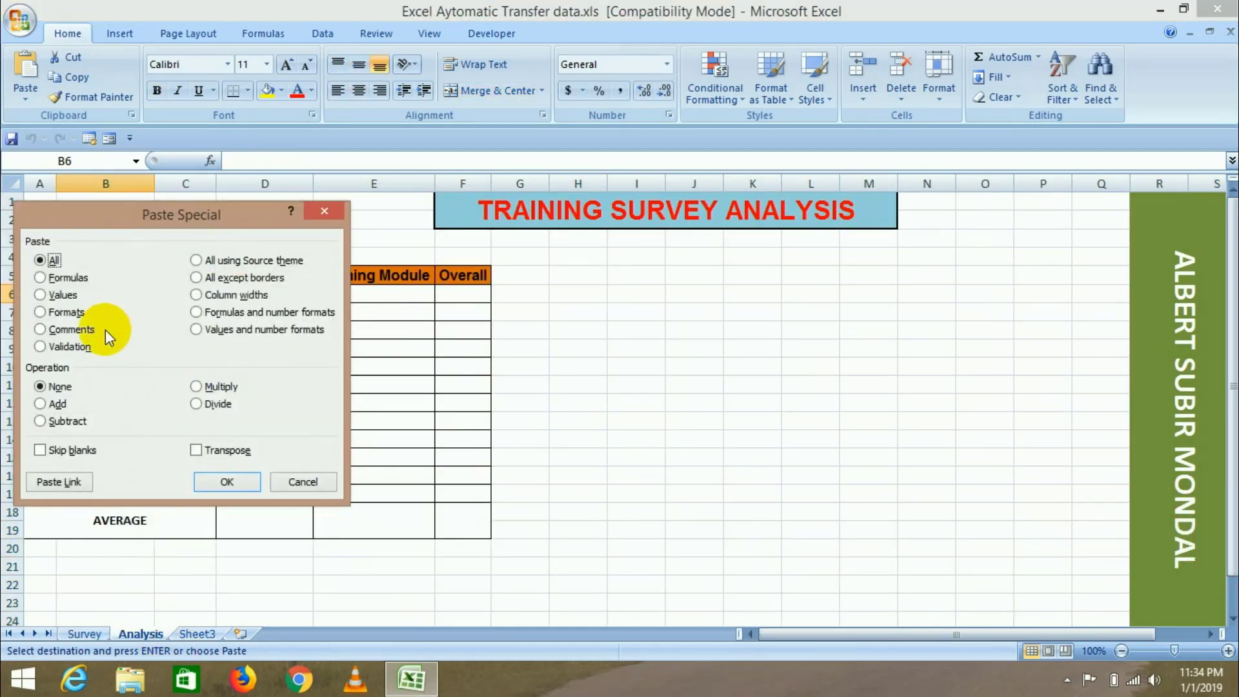
pyautogui.click(237, 329)
pyautogui.click(227, 482)
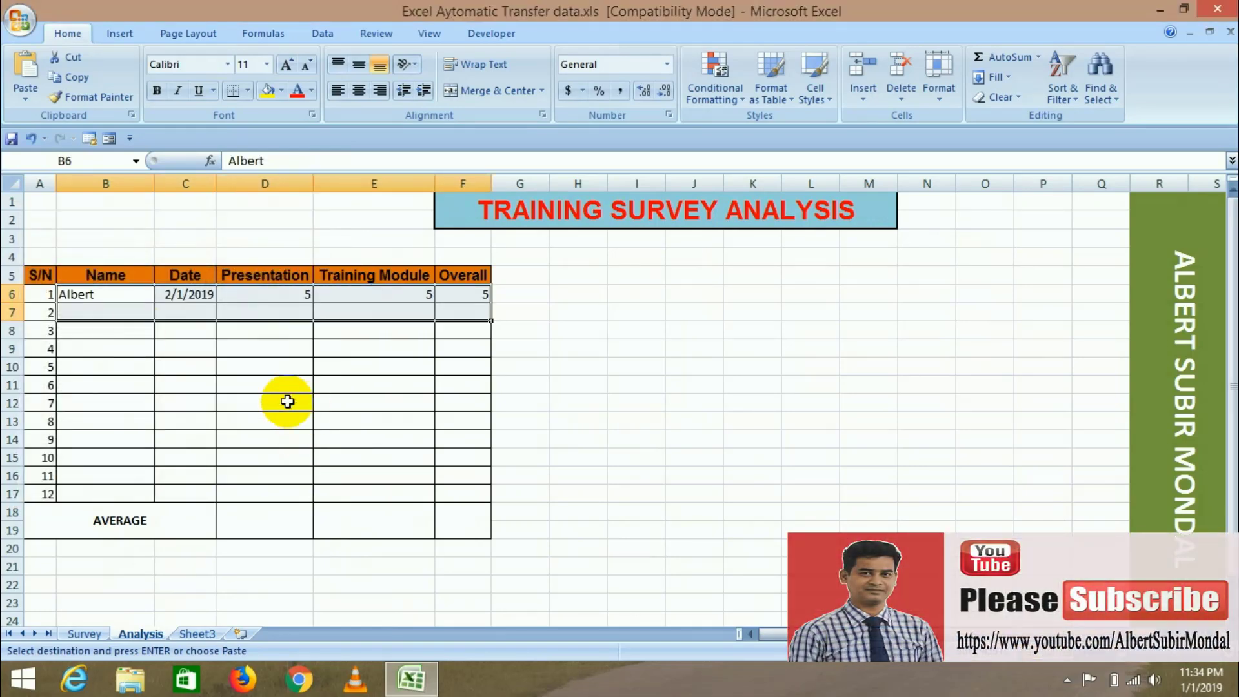
# - Move between the Analysis and Survey sheets, ending on Survey with the selection cleared
pyautogui.click(125, 313)
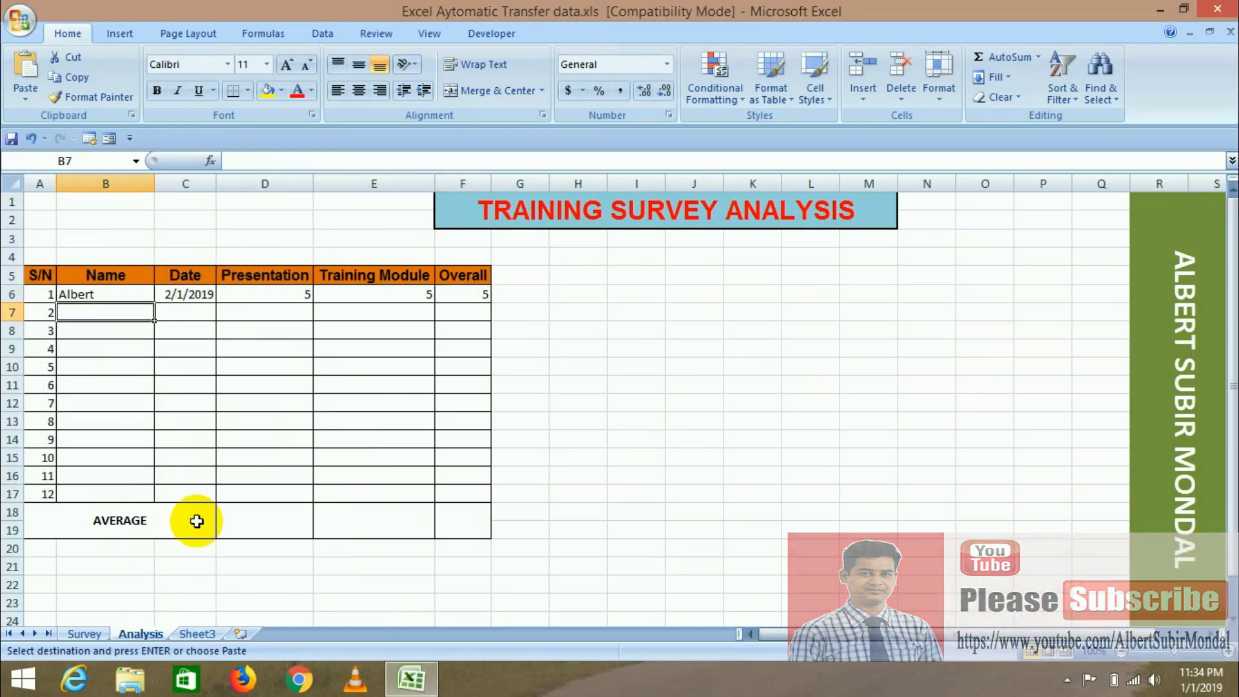
pyautogui.click(85, 634)
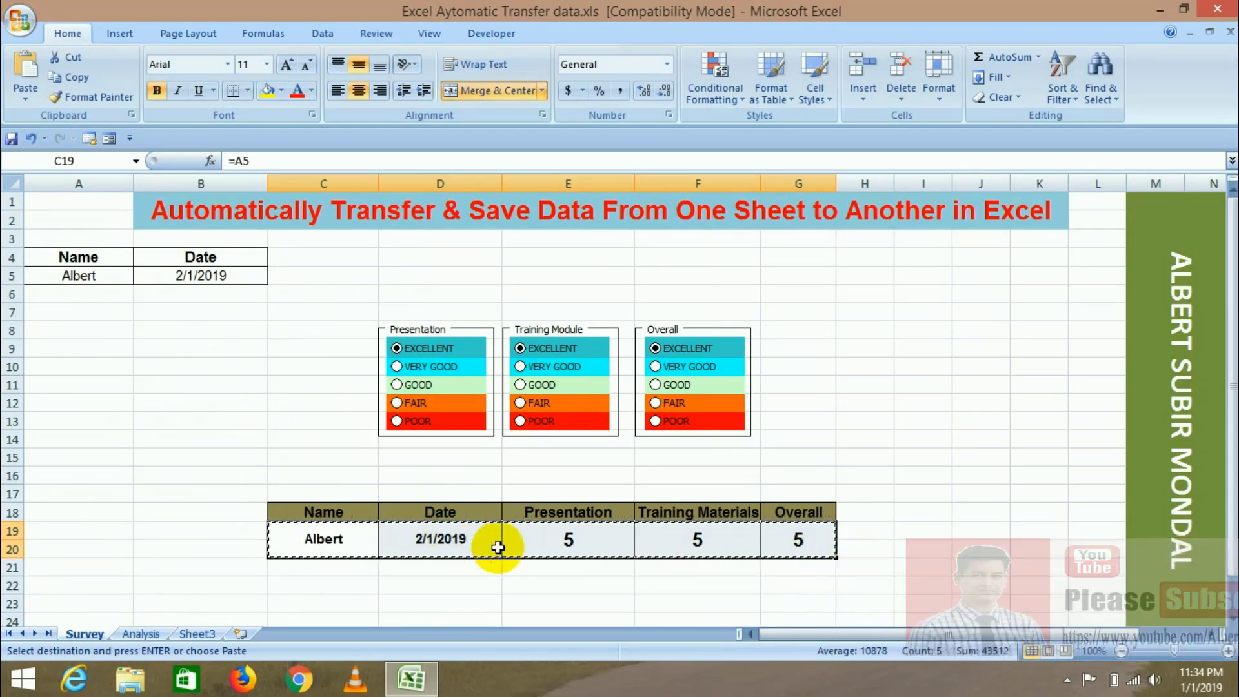
pyautogui.click(142, 634)
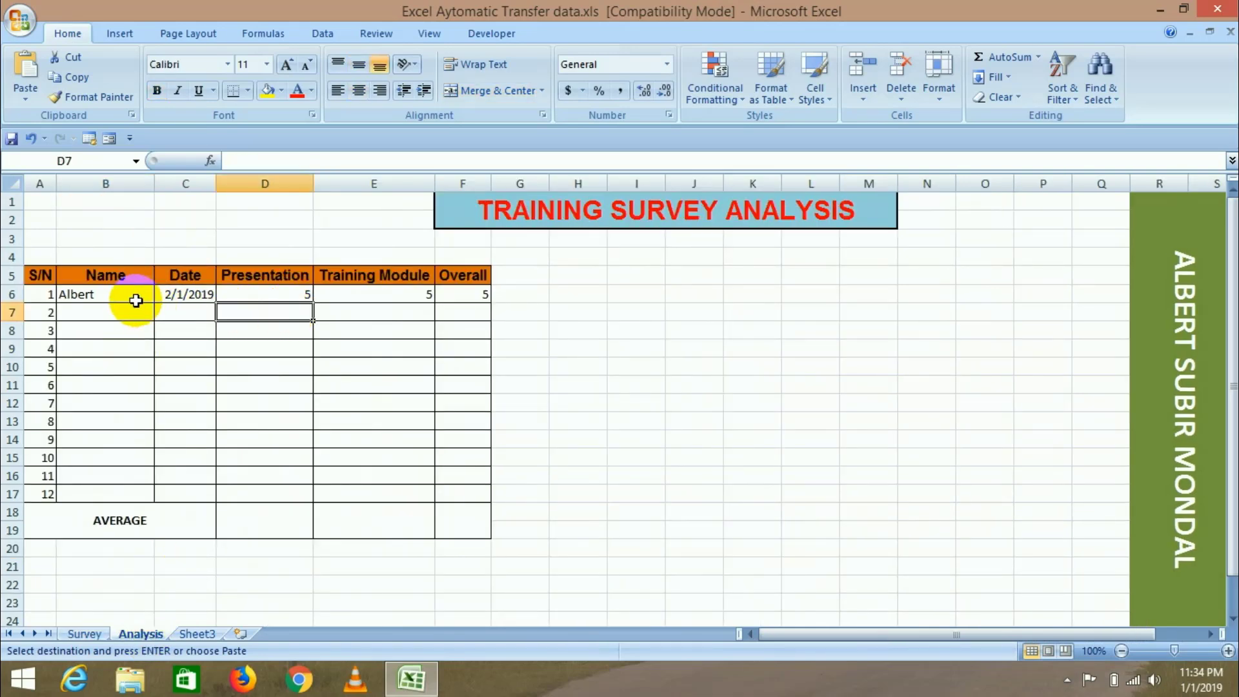
pyautogui.hotkey('ctrl', 'pageup')
pyautogui.click(928, 488)
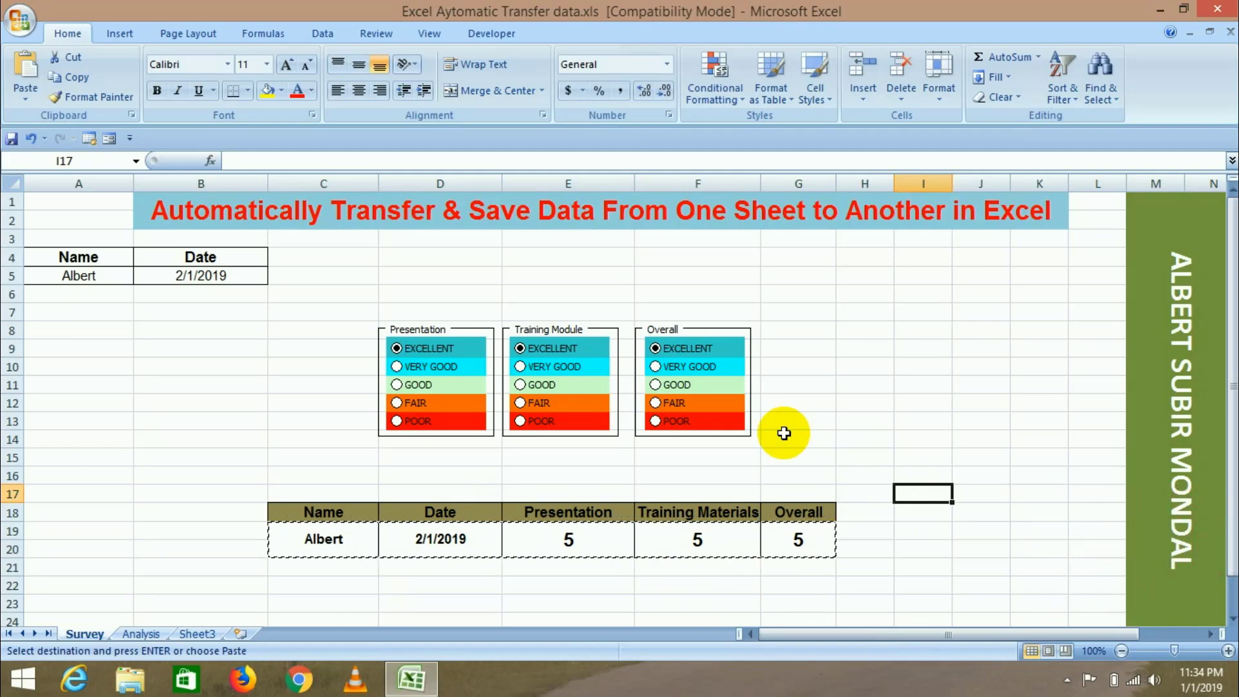
pyautogui.click(816, 389)
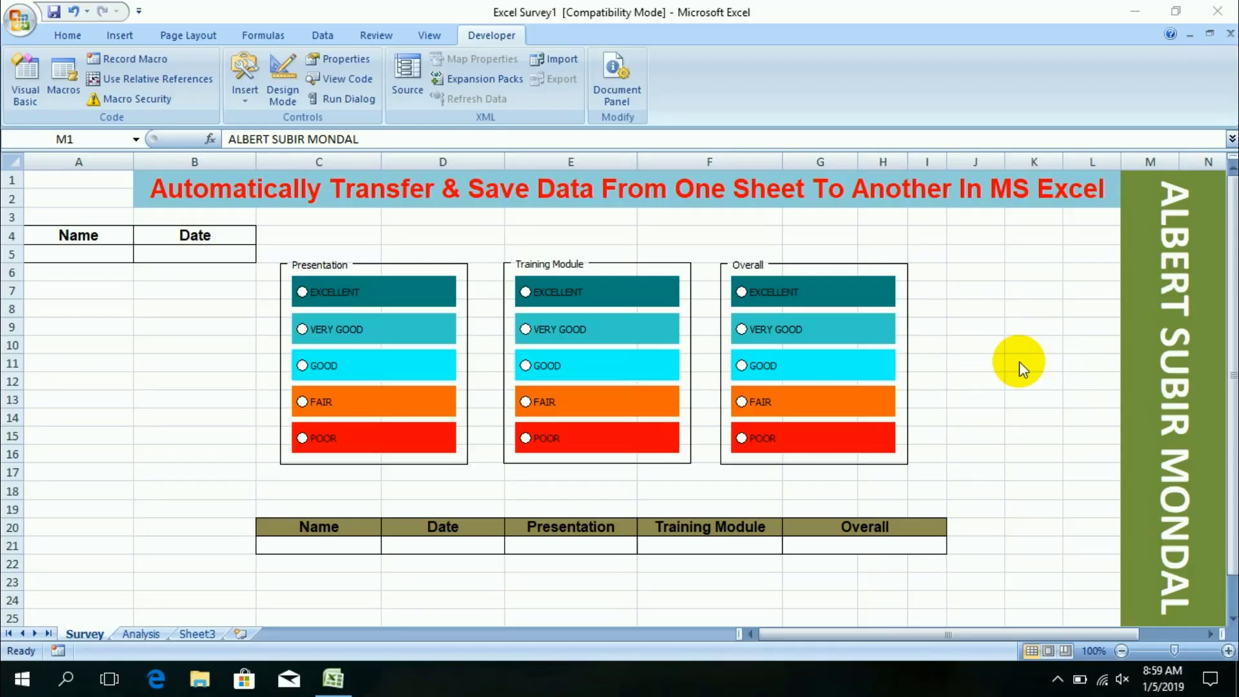
# - Draw a rounded rectangle beside the Overall ratings to serve as the SAVE button
pyautogui.click(122, 39)
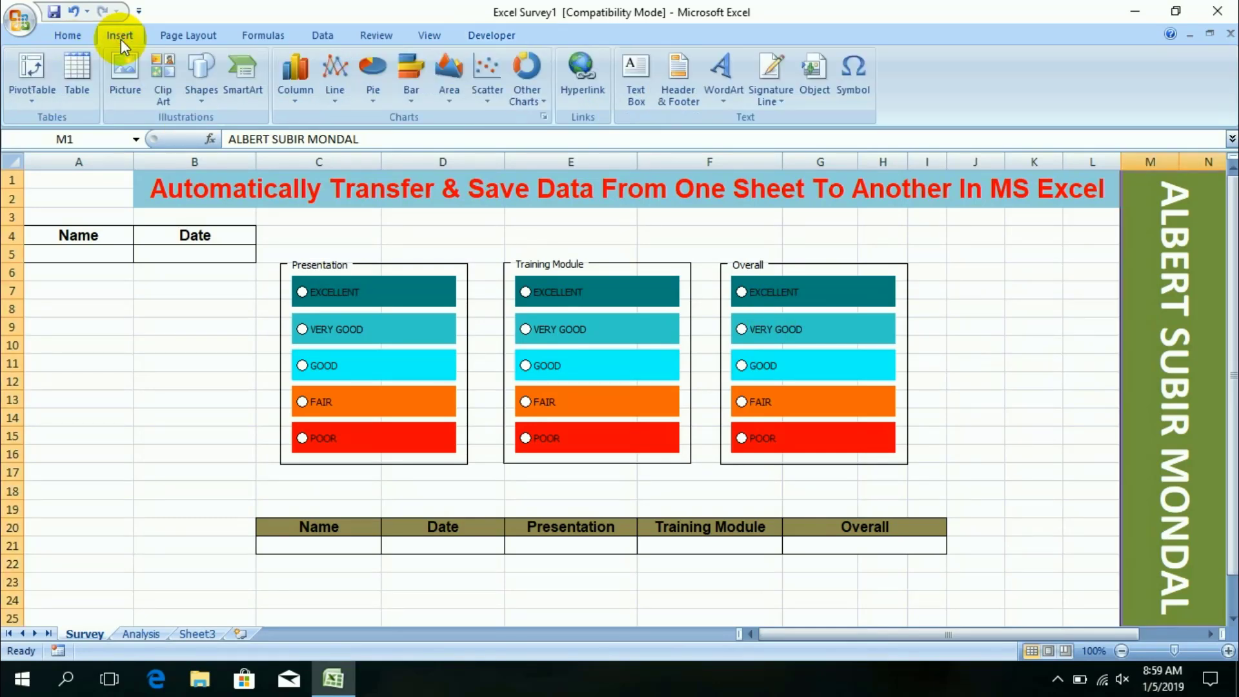
pyautogui.click(202, 97)
pyautogui.click(288, 137)
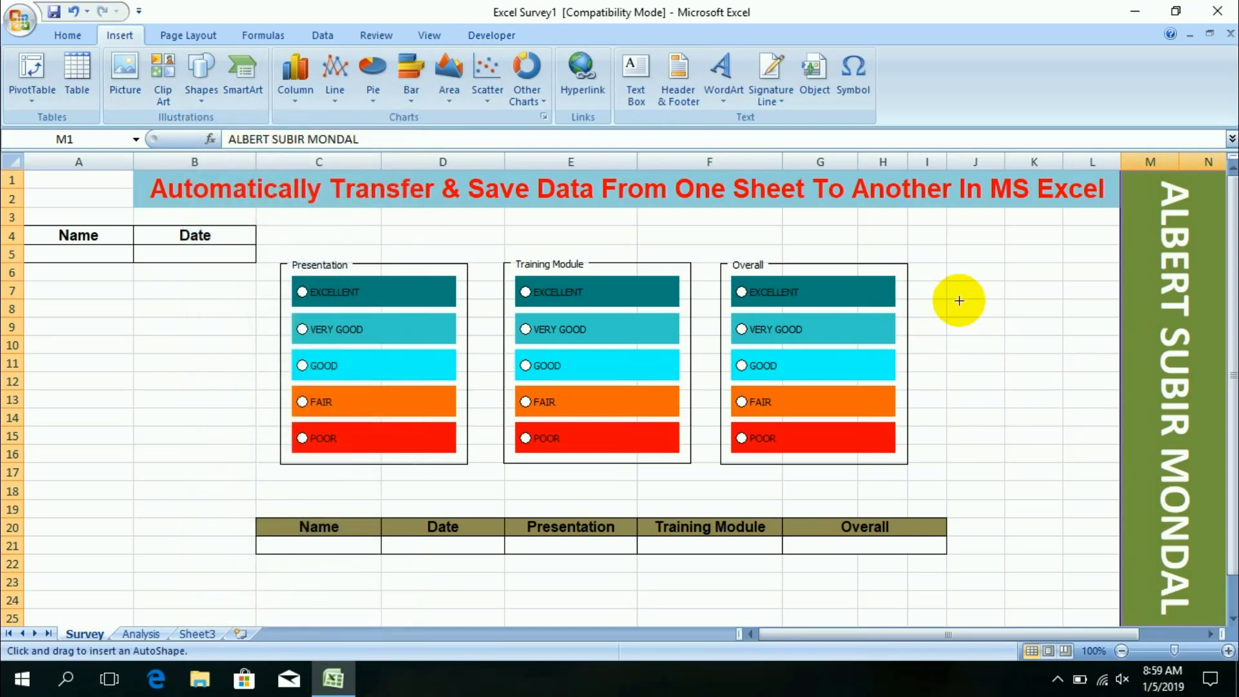
pyautogui.moveTo(930, 283); pyautogui.dragTo(1034, 338)
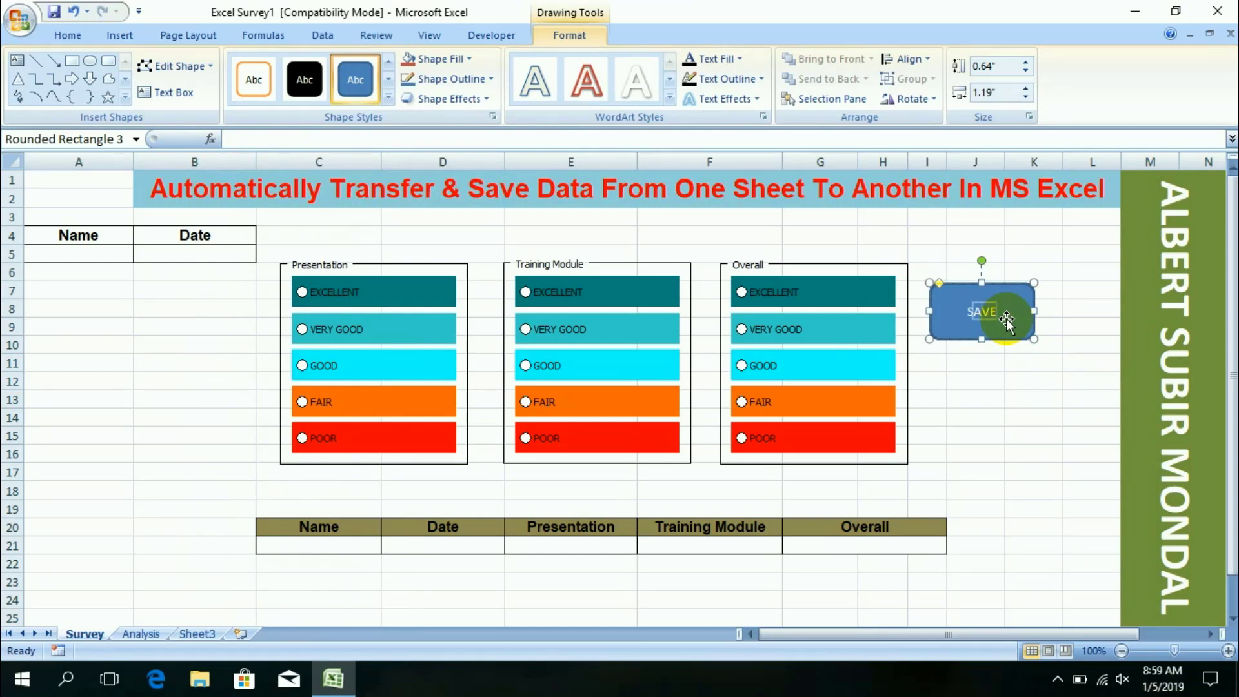
# - Format the SAVE label as 20-point bold red Arial
pyautogui.click(68, 37)
pyautogui.click(266, 66)
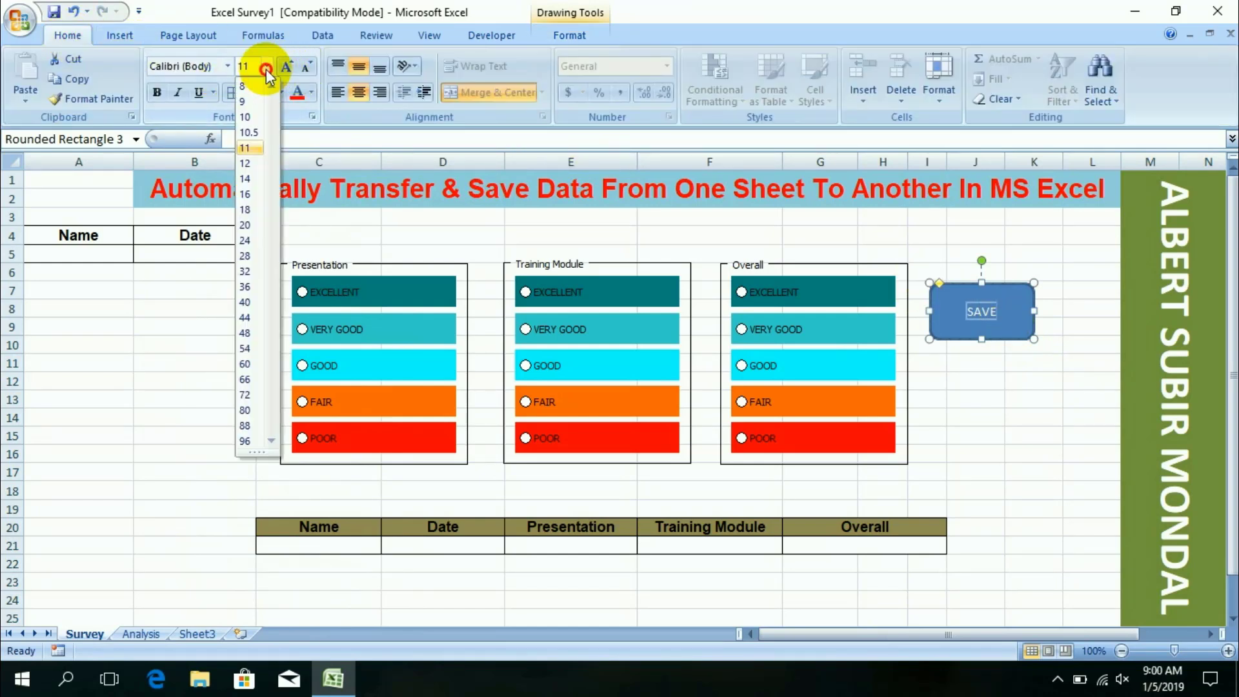
pyautogui.click(227, 66)
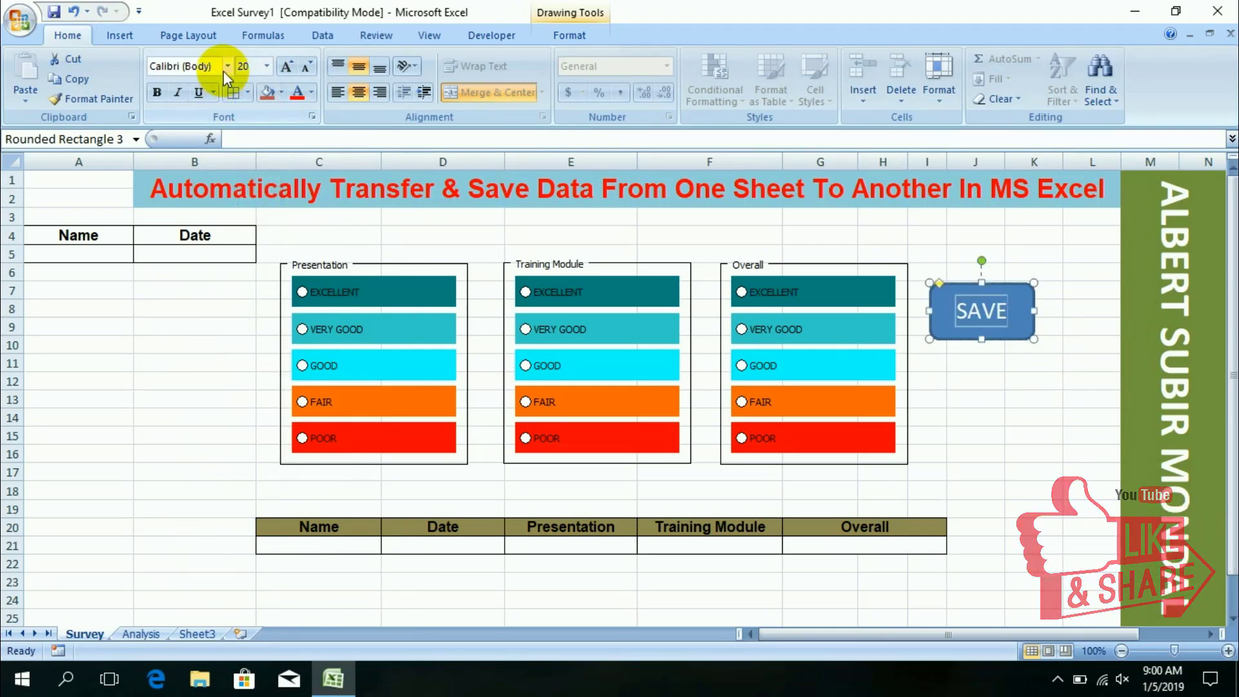
pyautogui.click(228, 66)
pyautogui.click(193, 274)
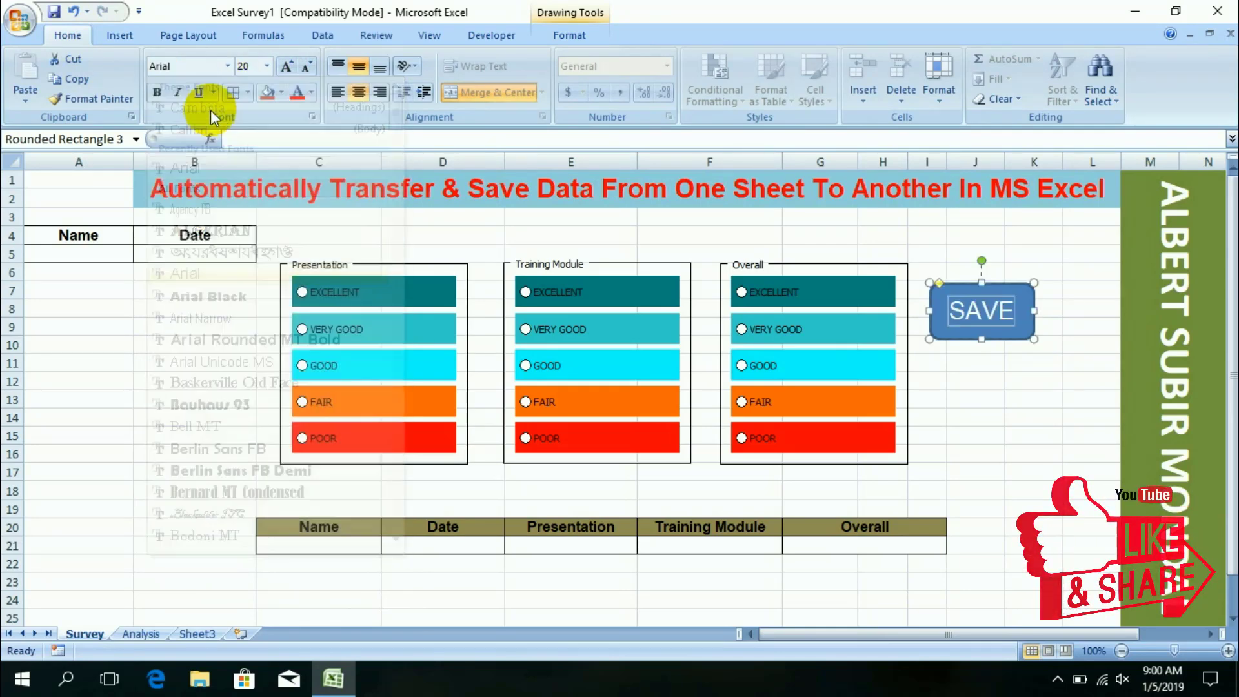
pyautogui.click(297, 92)
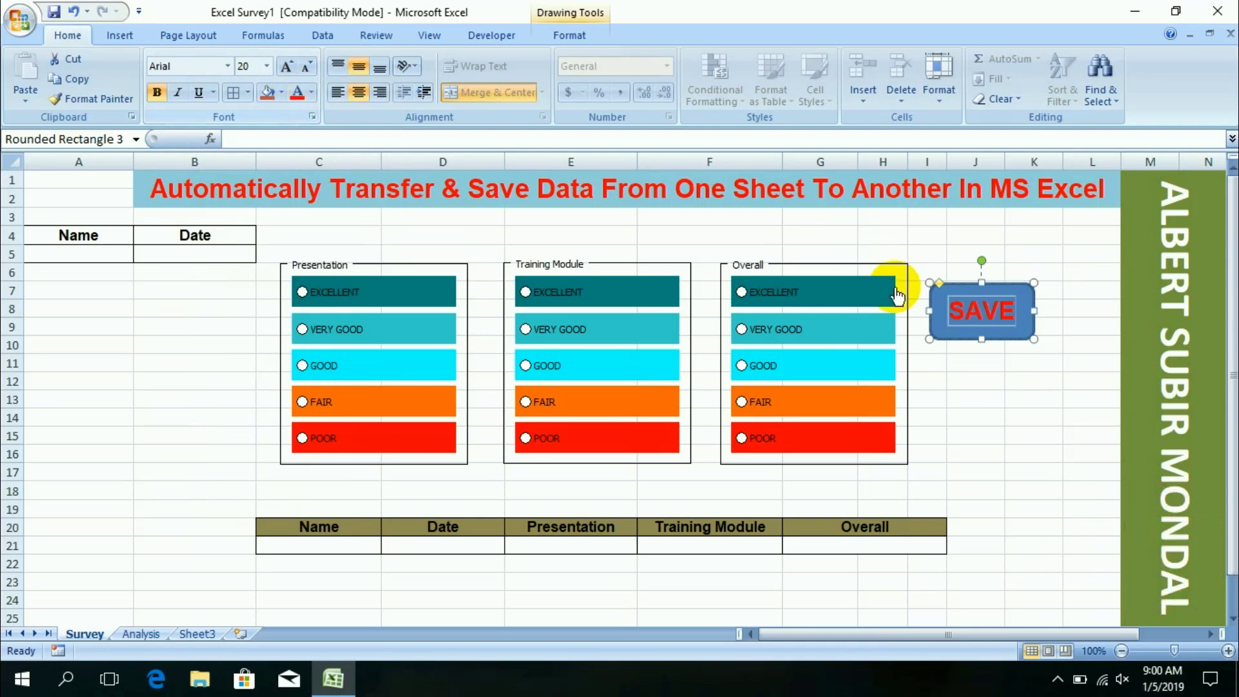
pyautogui.click(1132, 279)
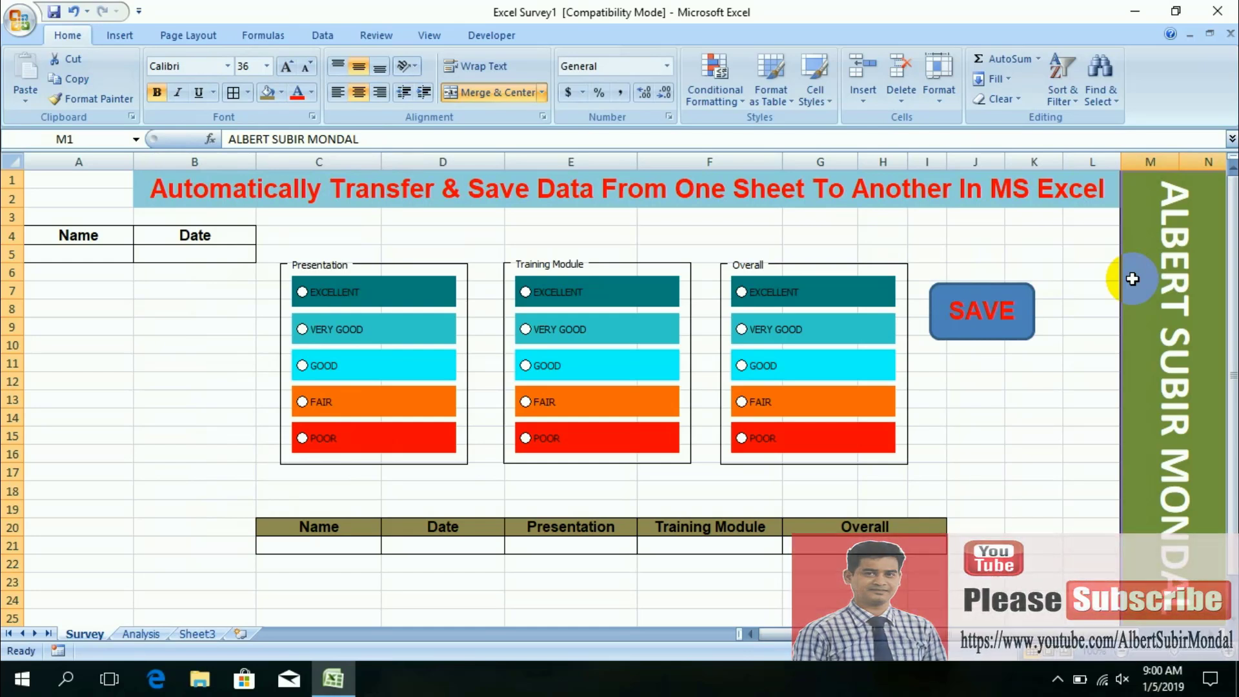
# - Enter a sample respondent name in A5 and the date 02/01/2019 in B5
pyautogui.click(107, 258)
pyautogui.write('Albert')
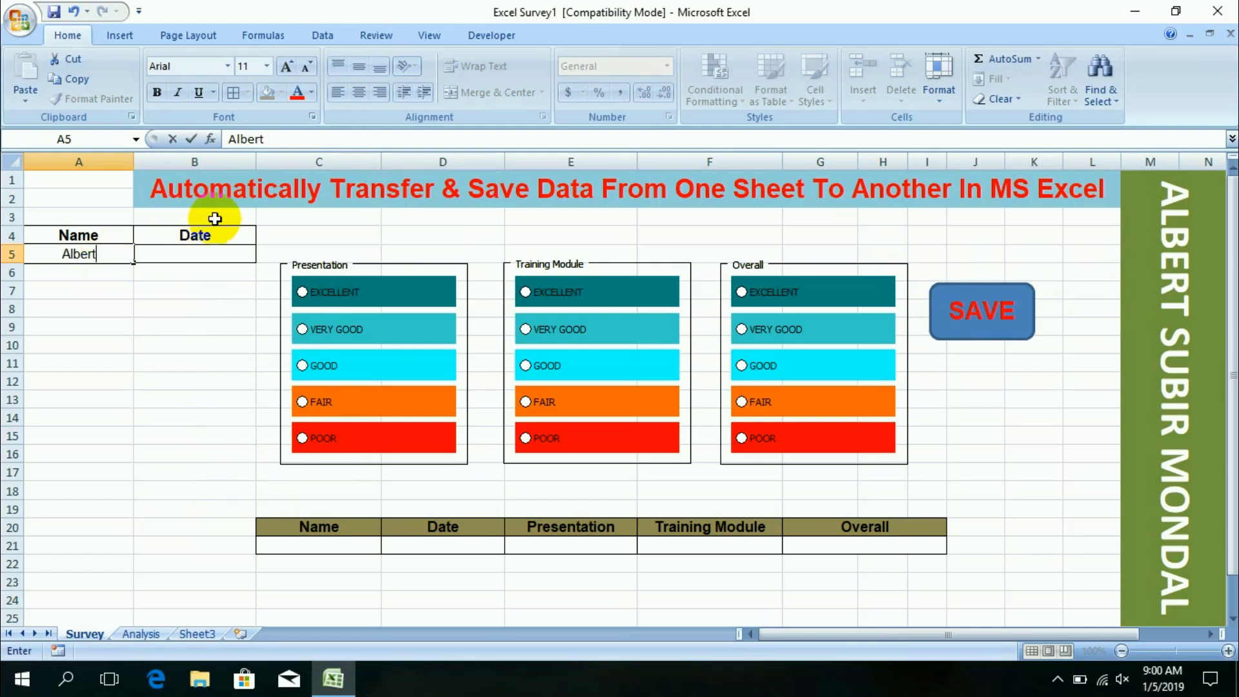
pyautogui.click(219, 261)
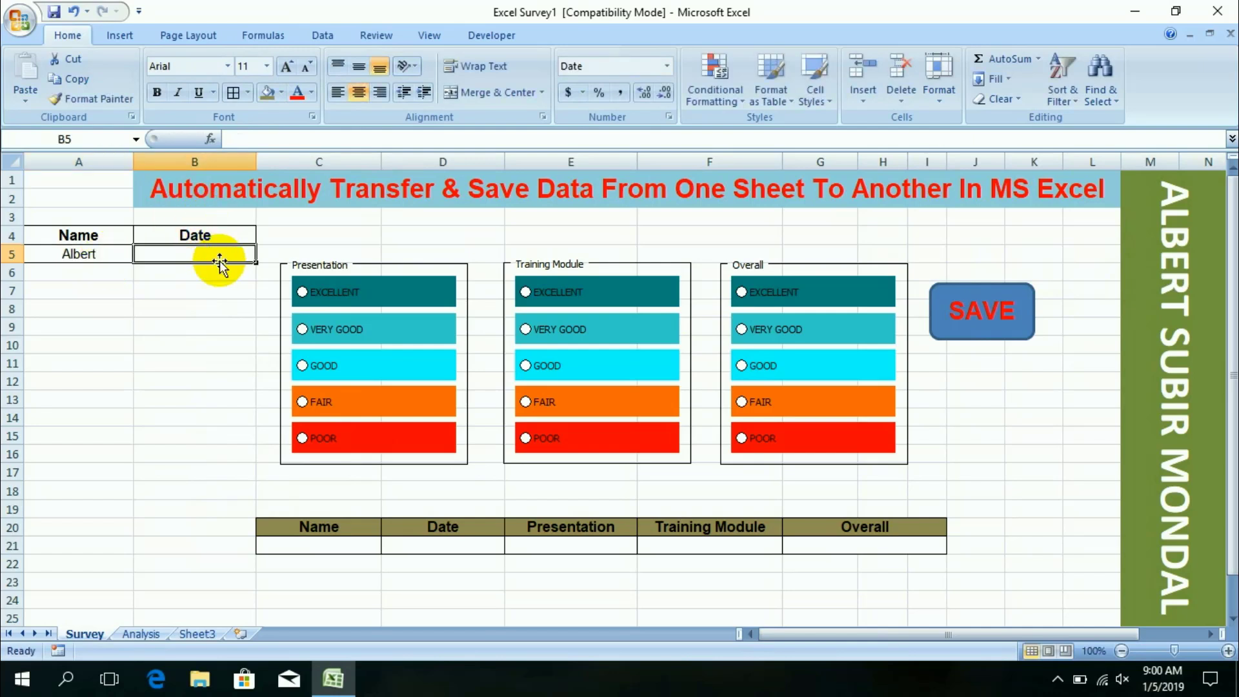
pyautogui.write('02/01/2019')
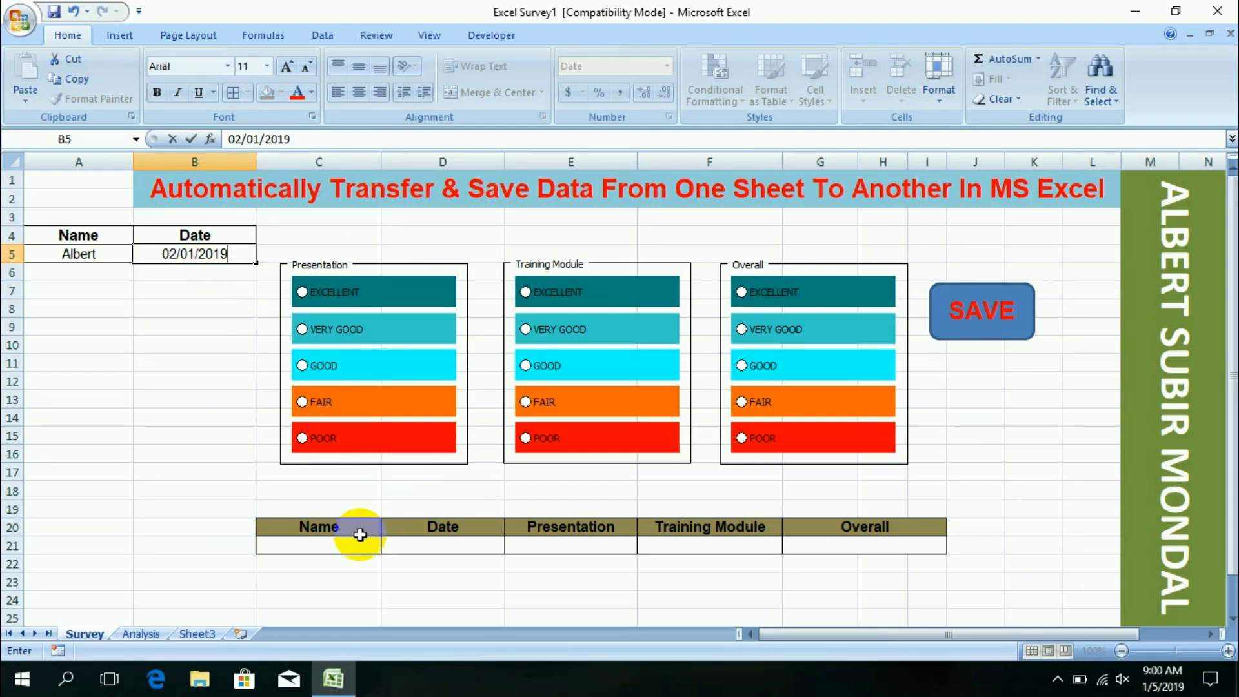
# - Link C21 to =A5 and D21 to =B5, then rate Presentation EXCELLENT
pyautogui.click(322, 547)
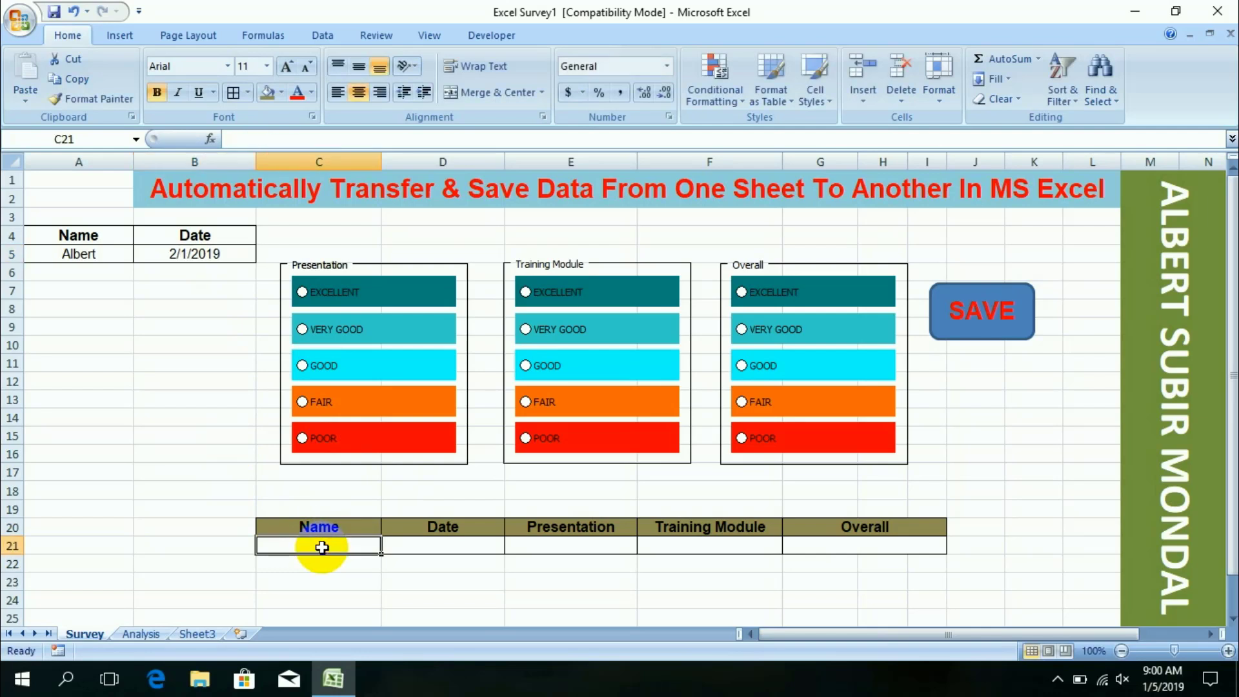
pyautogui.write('=')
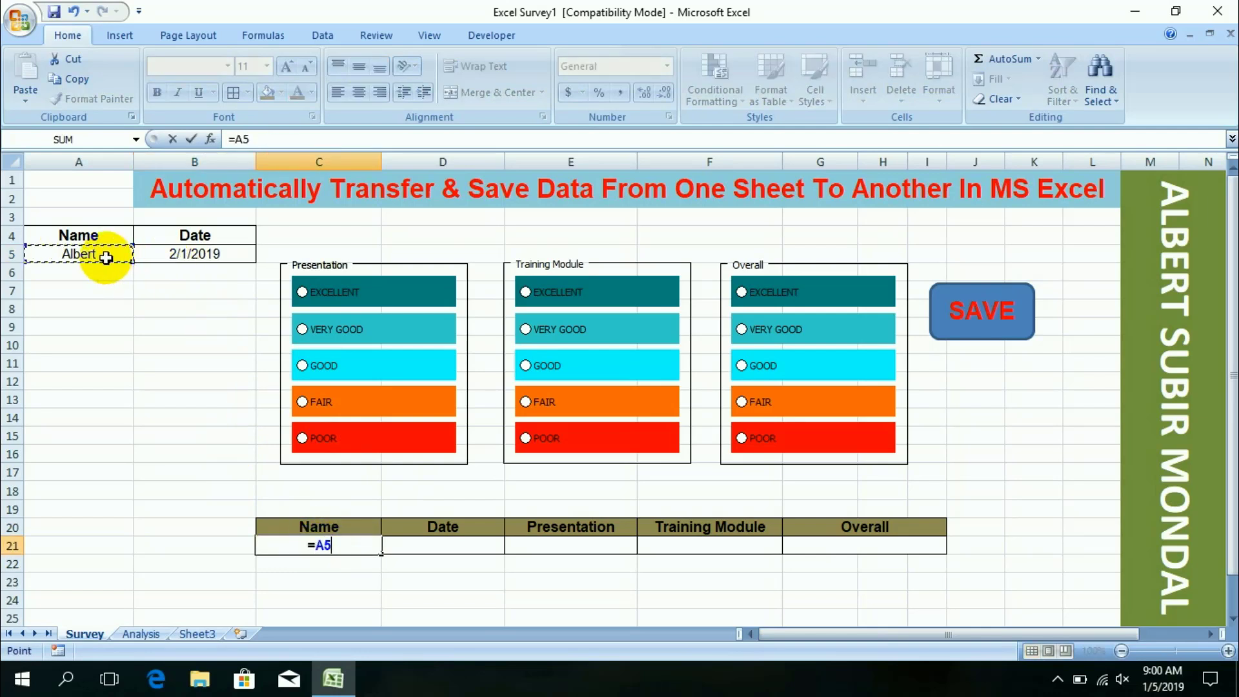
pyautogui.press('Return')
pyautogui.click(420, 545)
pyautogui.write('=')
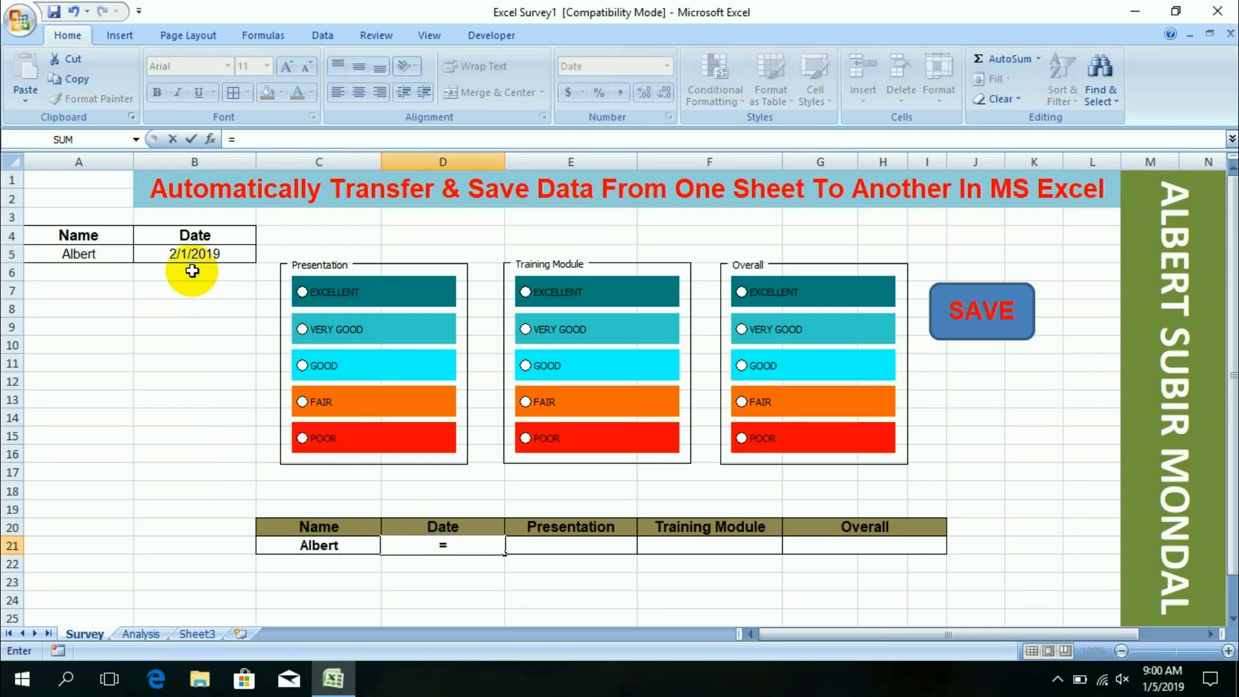
pyautogui.press('Return')
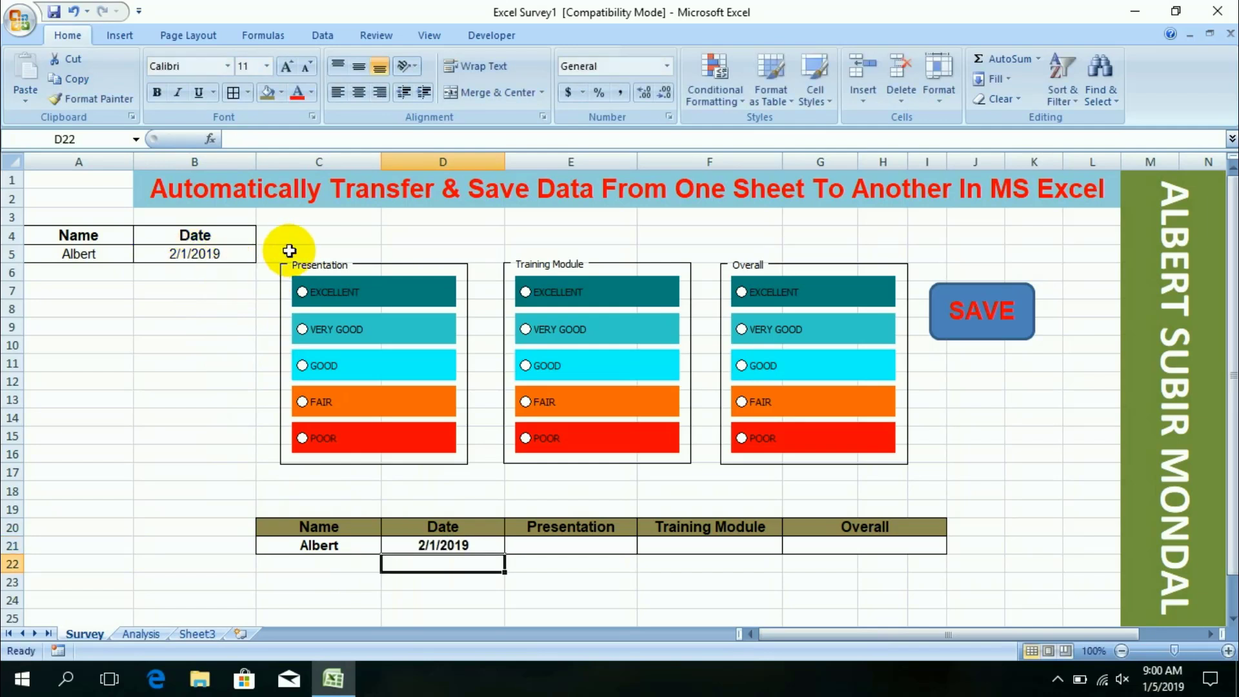
pyautogui.click(303, 291)
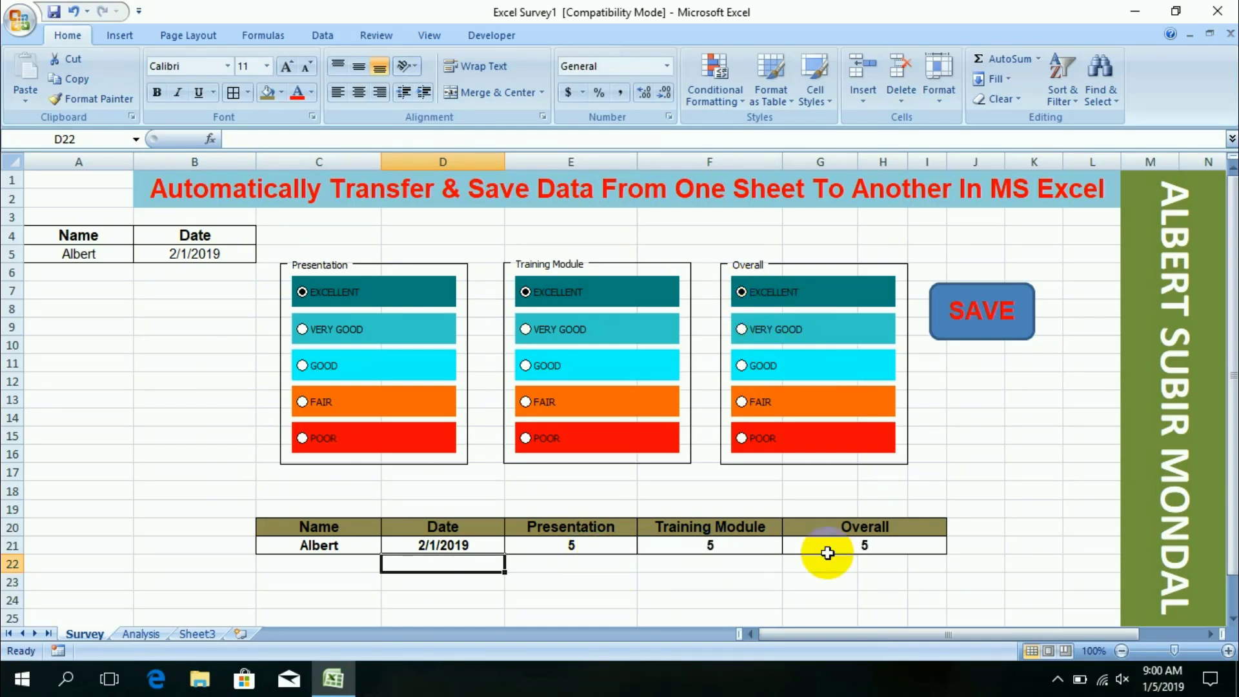
# - Paste Survey C21:G21 into Analysis B6 as values and number formats, then go back to cell A5 on Survey
pyautogui.moveTo(328, 548); pyautogui.dragTo(865, 545)
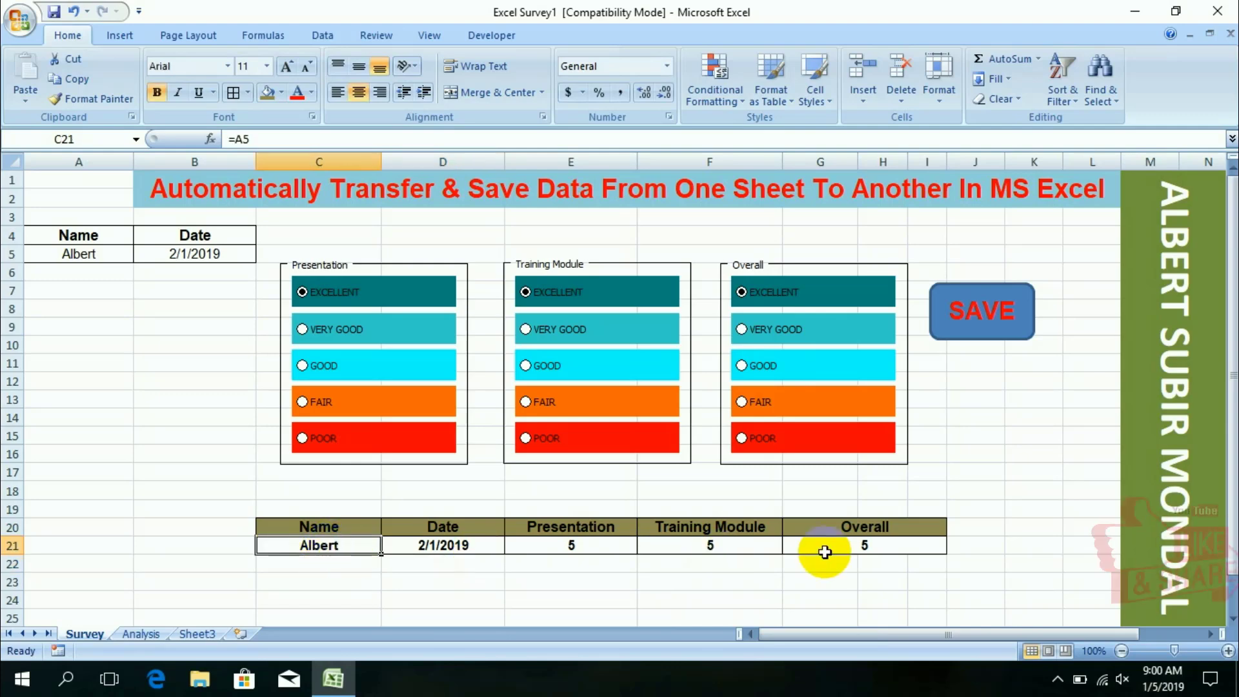
pyautogui.hotkey('ctrl', 'c')
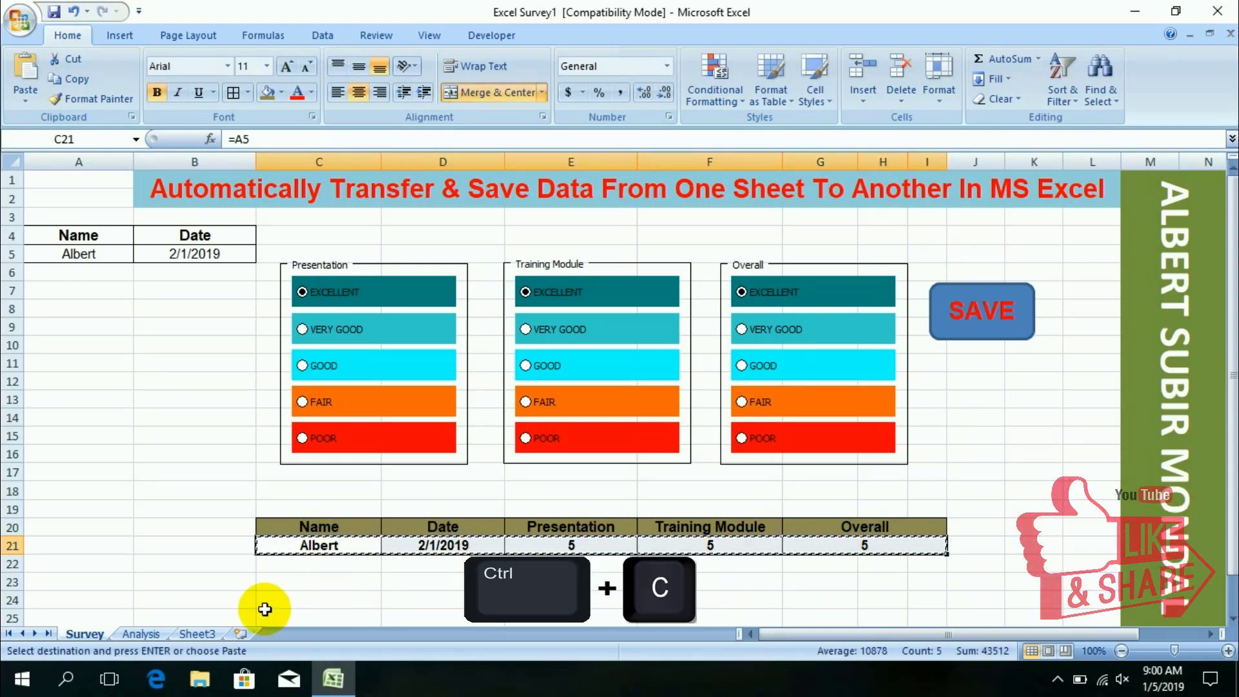
pyautogui.click(141, 633)
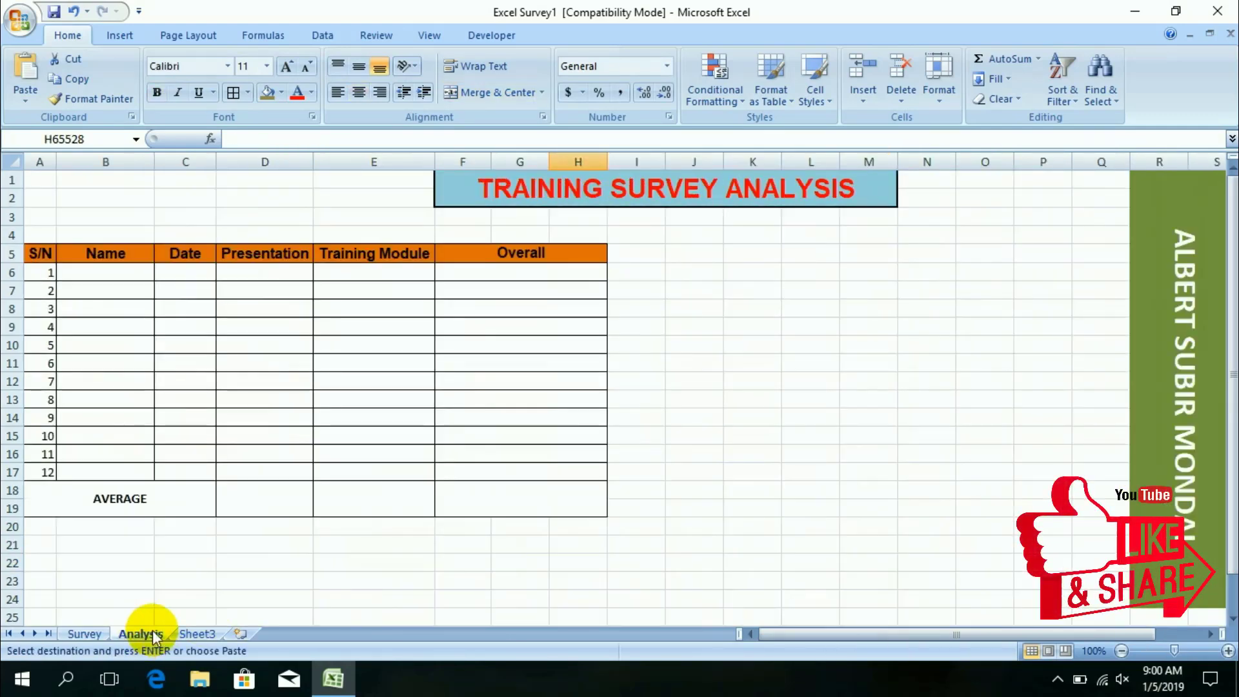
pyautogui.rightClick(95, 275)
pyautogui.click(244, 346)
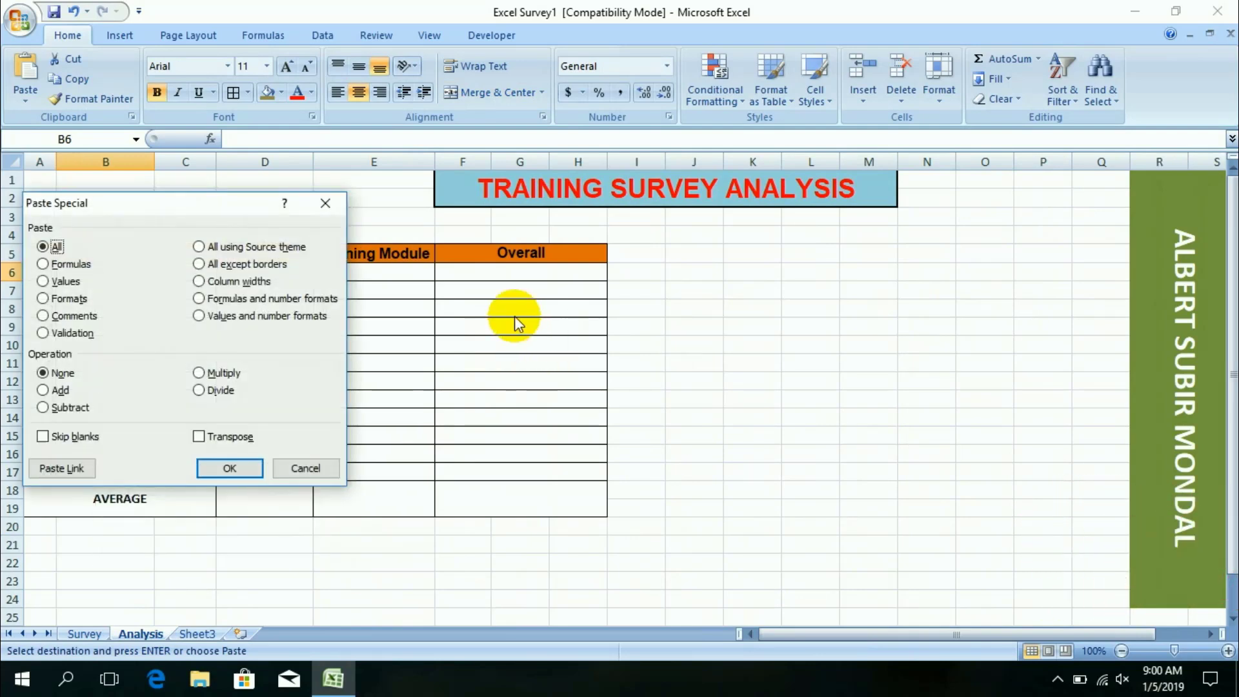
pyautogui.click(285, 315)
pyautogui.click(242, 459)
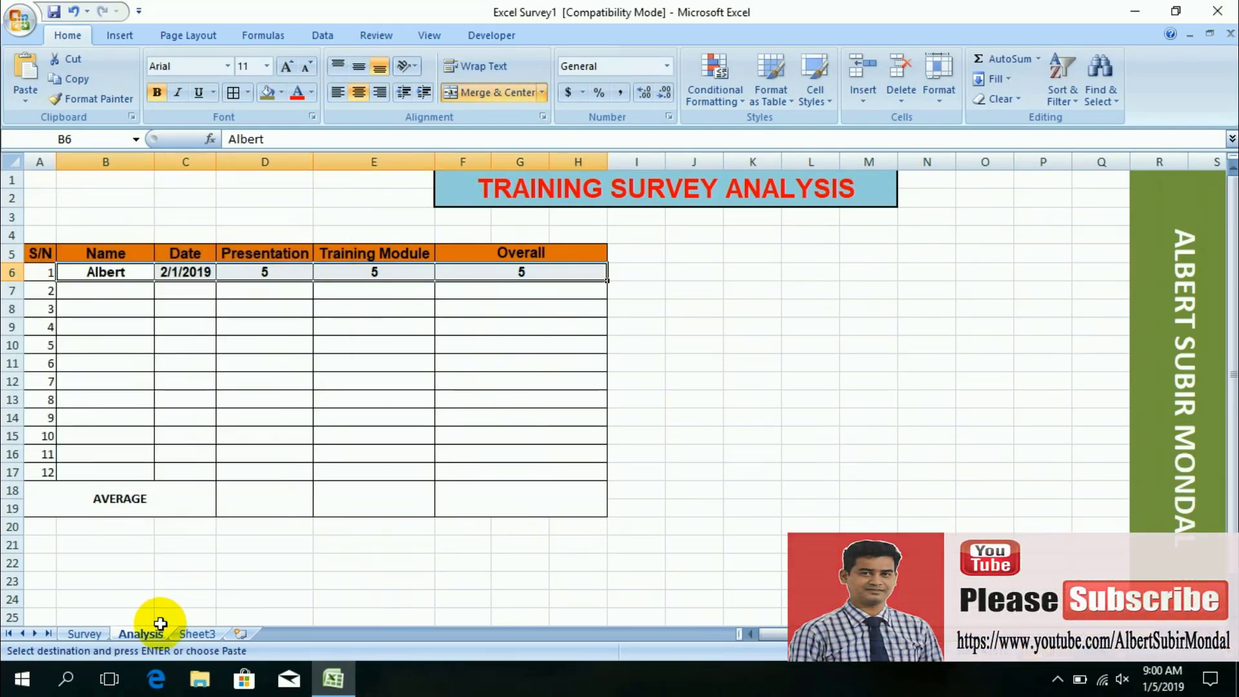
pyautogui.click(84, 633)
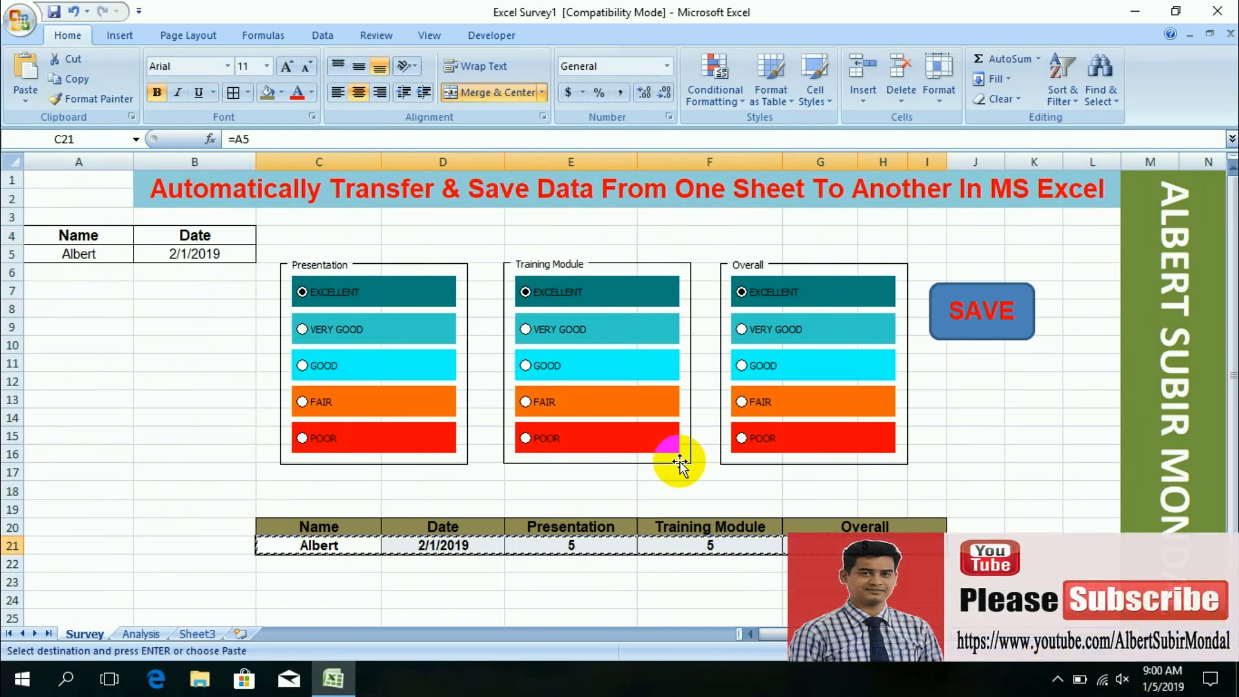
pyautogui.click(107, 255)
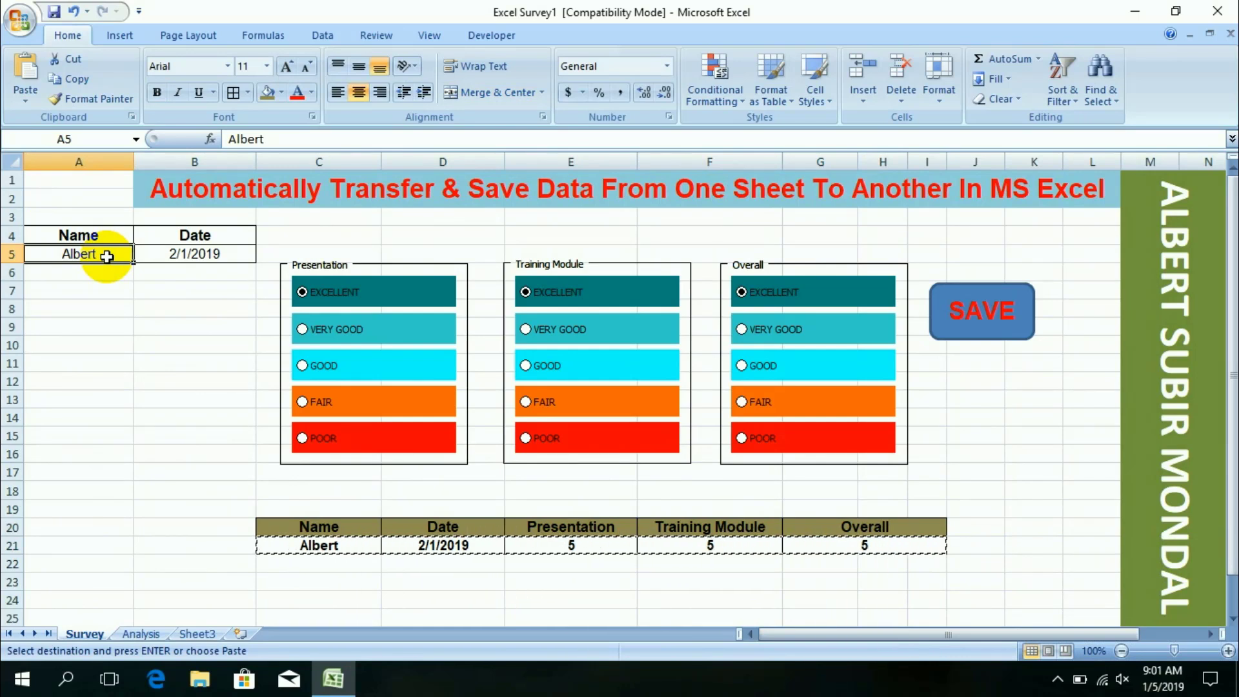
# - Type a second respondent's name into A5 and bring up the Developer ribbon
pyautogui.write('Monir')
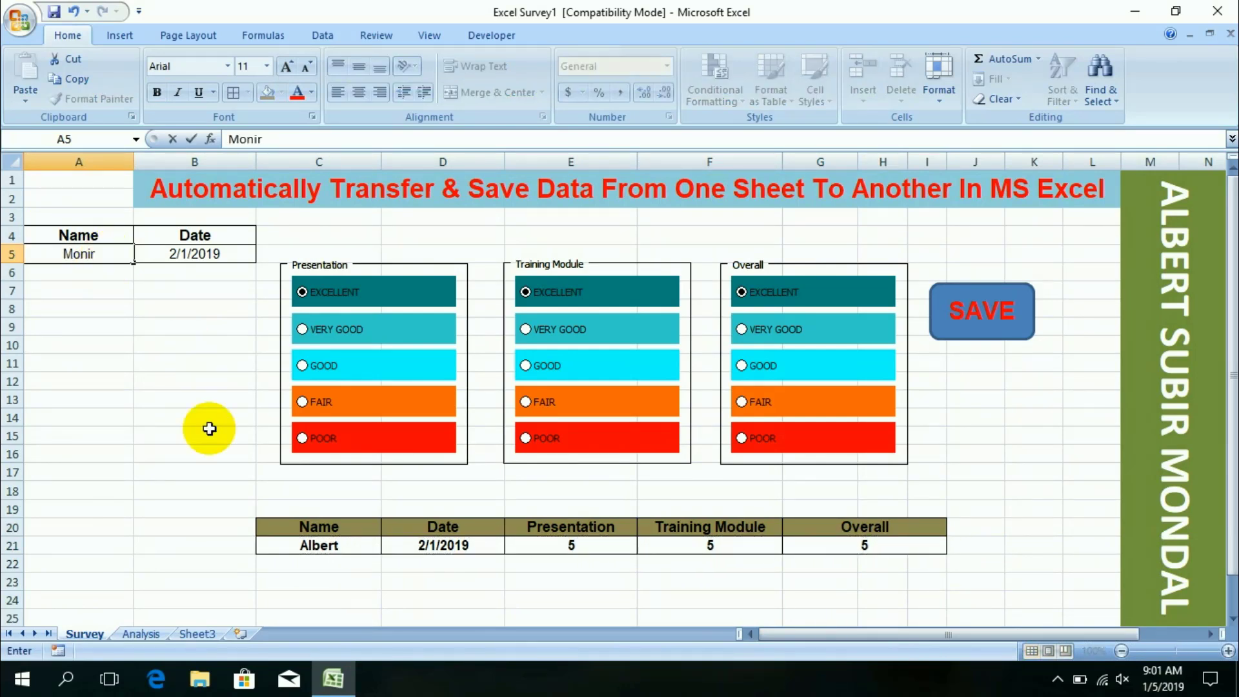
pyautogui.click(333, 554)
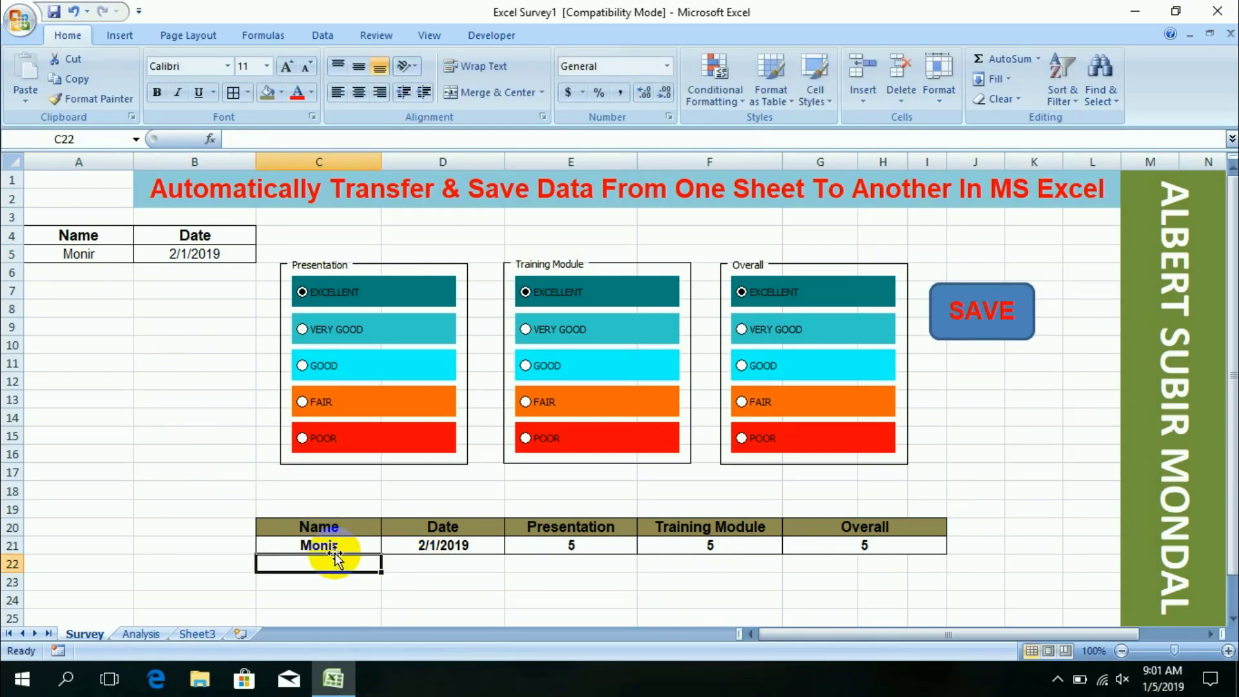
pyautogui.click(461, 546)
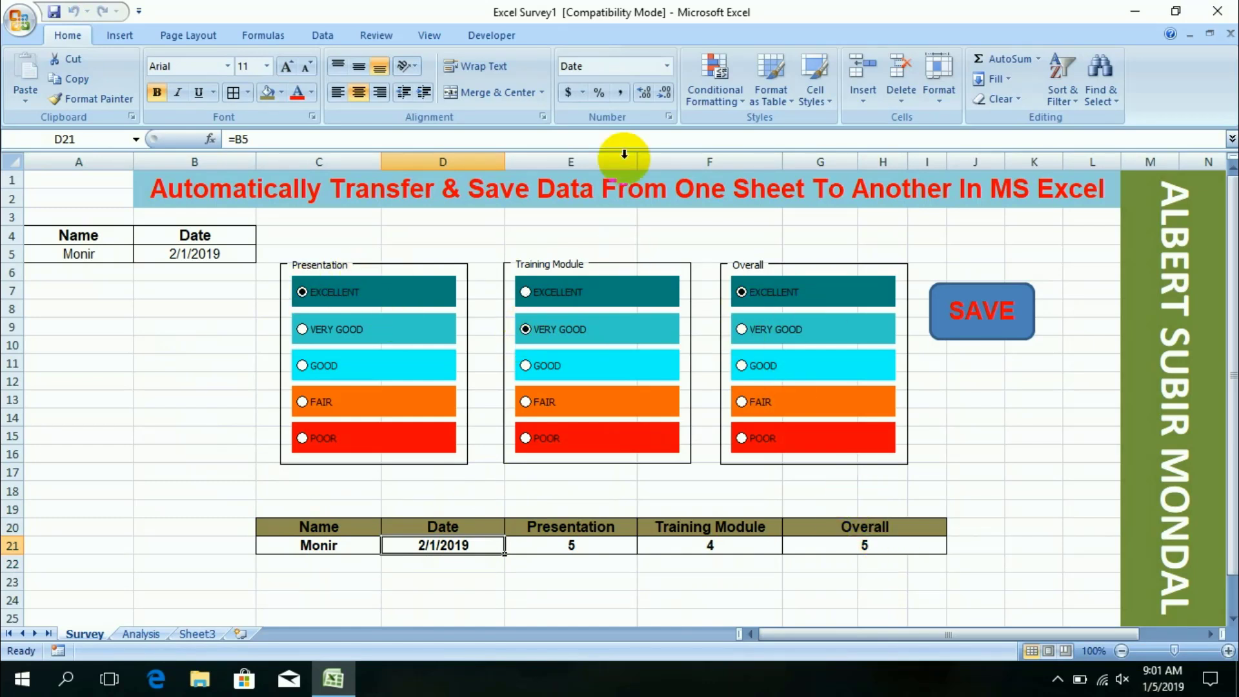
pyautogui.click(486, 37)
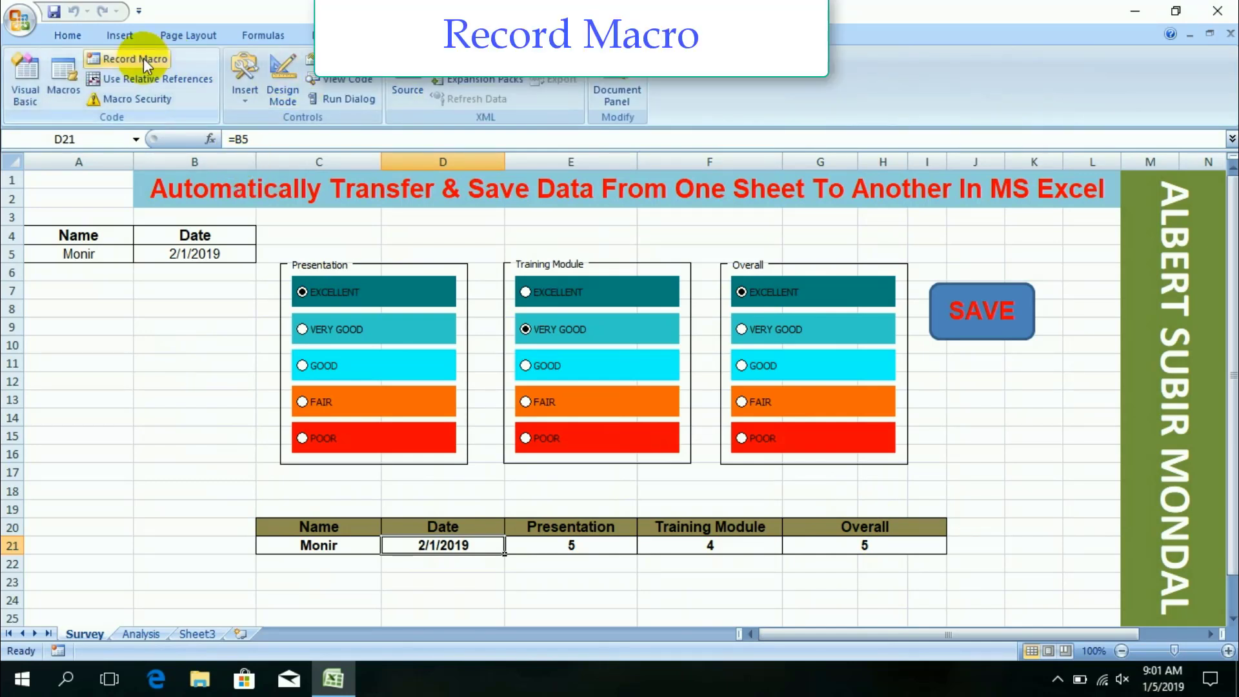
# - Begin recording a macro named Macro3, stored in This Workbook
pyautogui.click(143, 58)
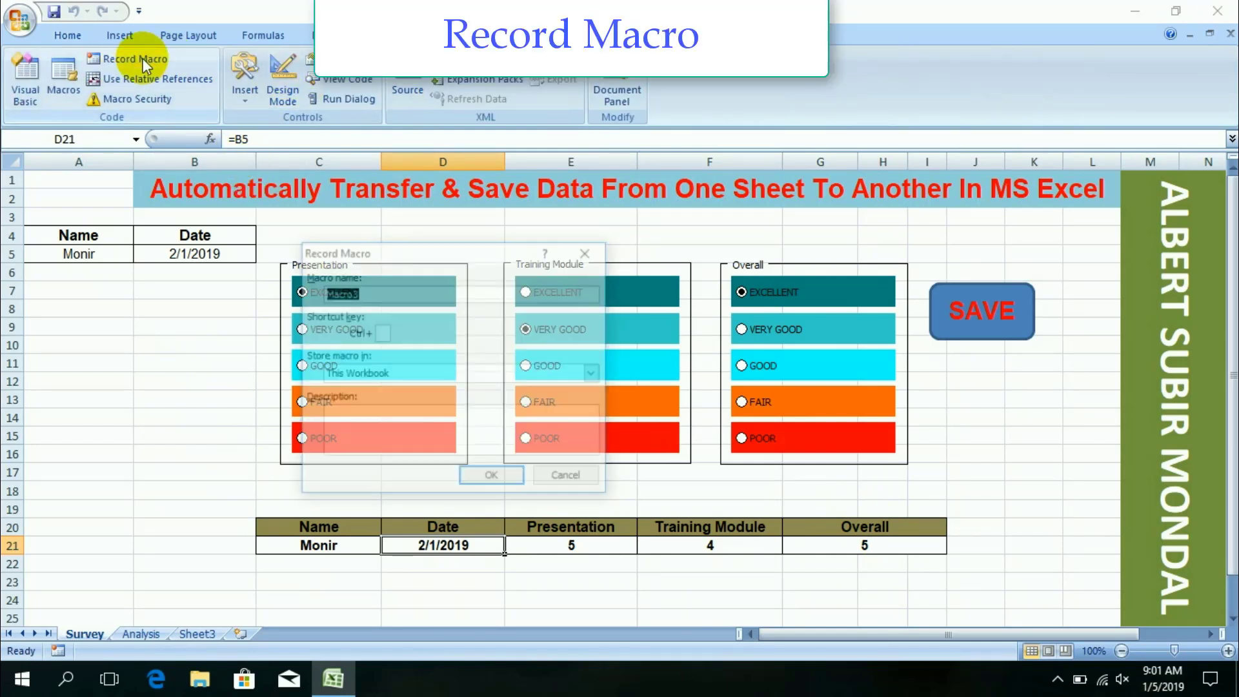
pyautogui.click(419, 298)
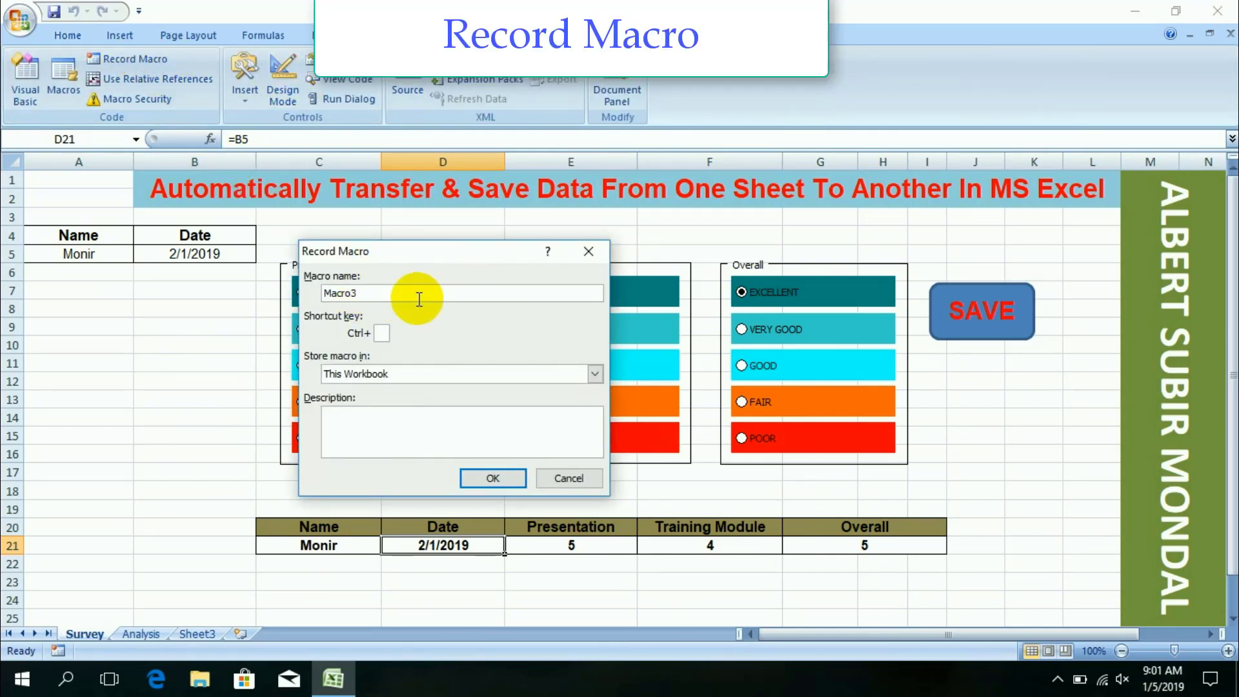
pyautogui.click(490, 480)
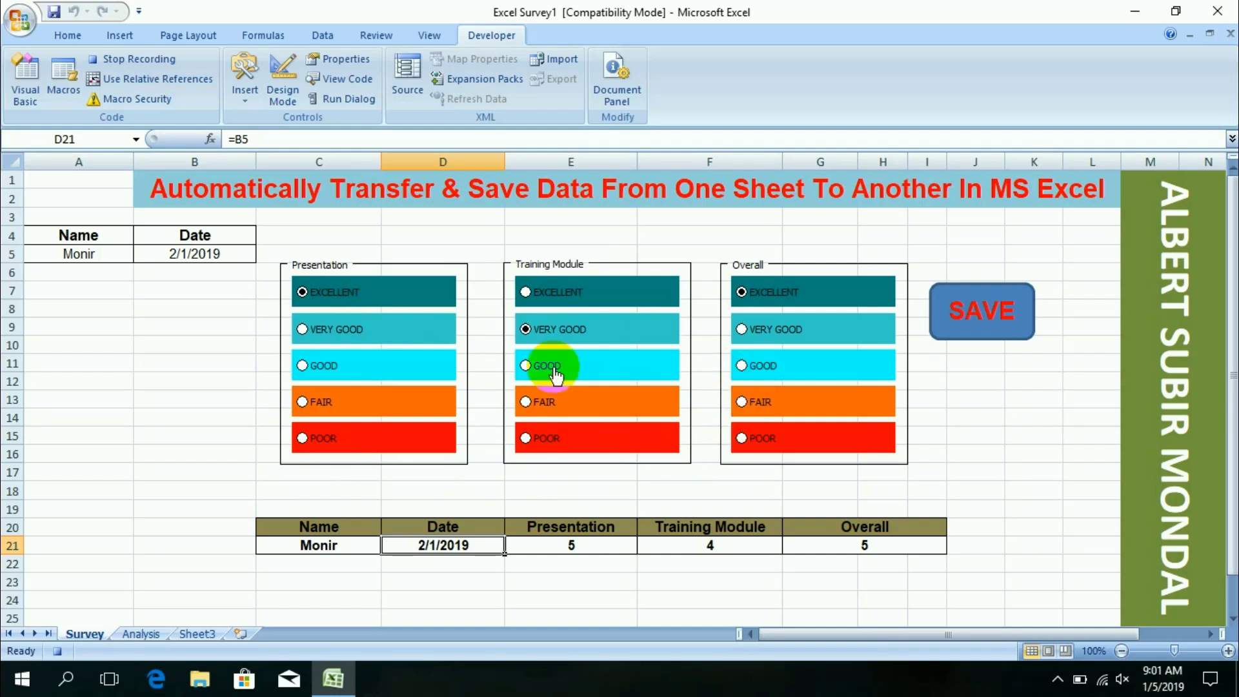
# - Copy the name in C21 and paste it as values into Analysis B7 with relative references on
pyautogui.click(334, 548)
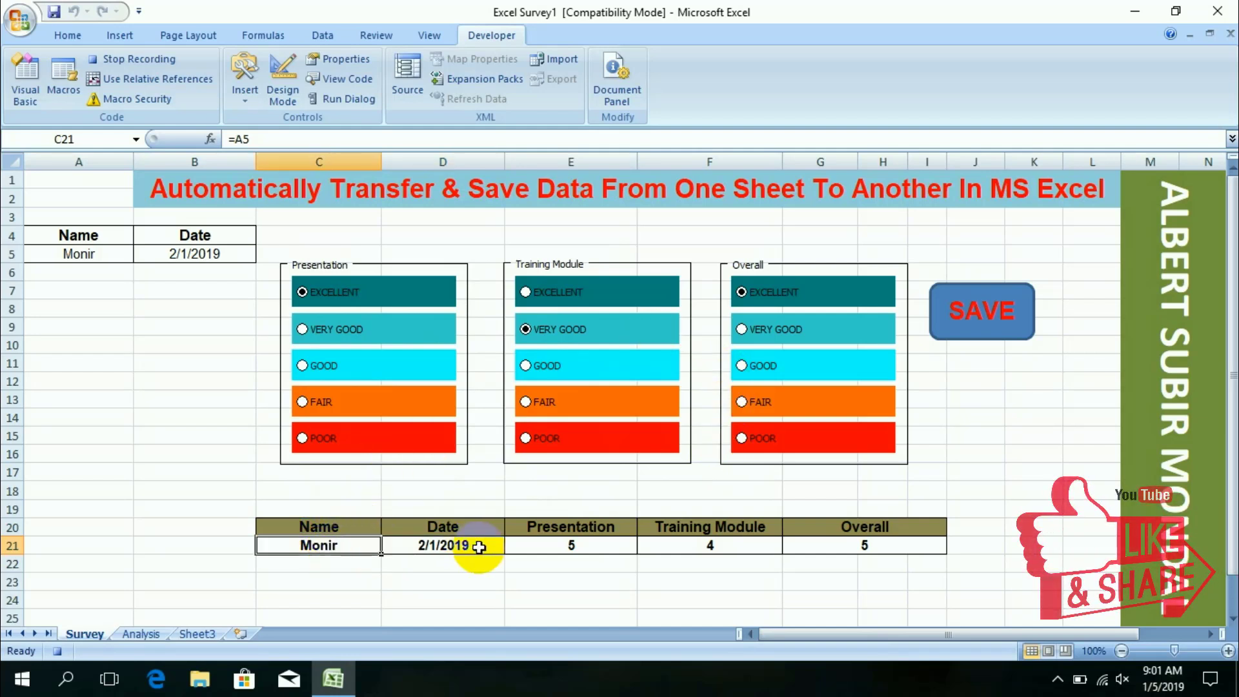
pyautogui.hotkey('ctrl', 'c')
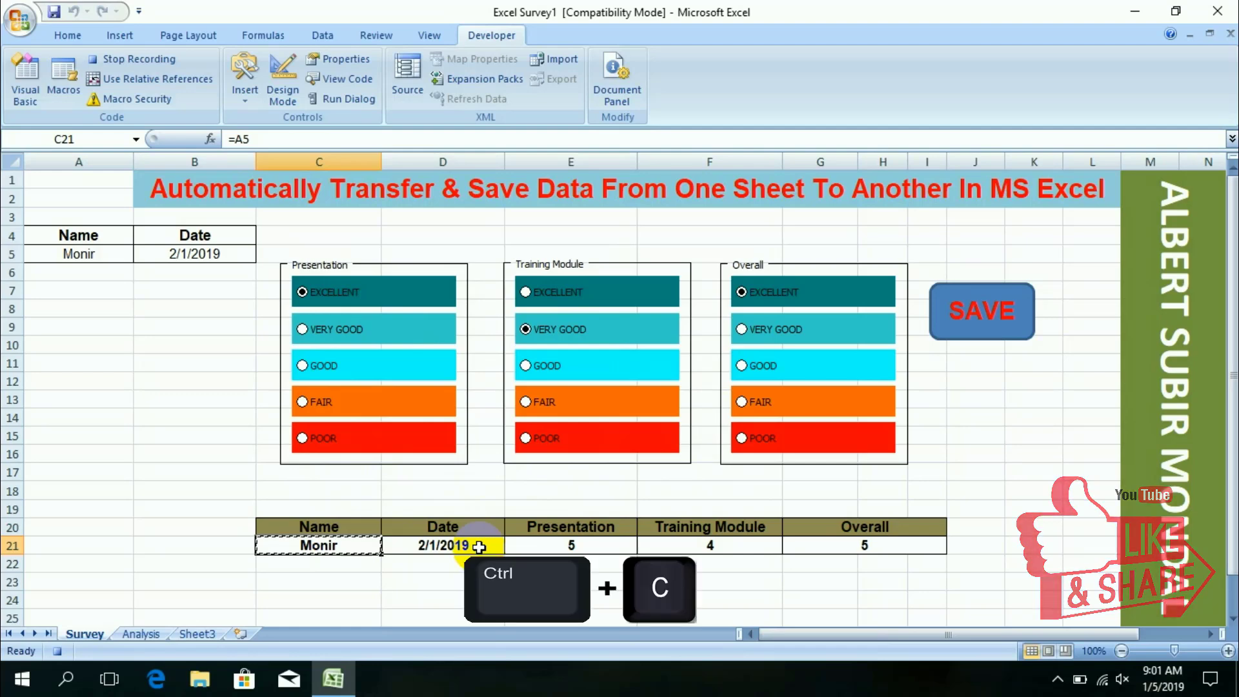
pyautogui.click(142, 634)
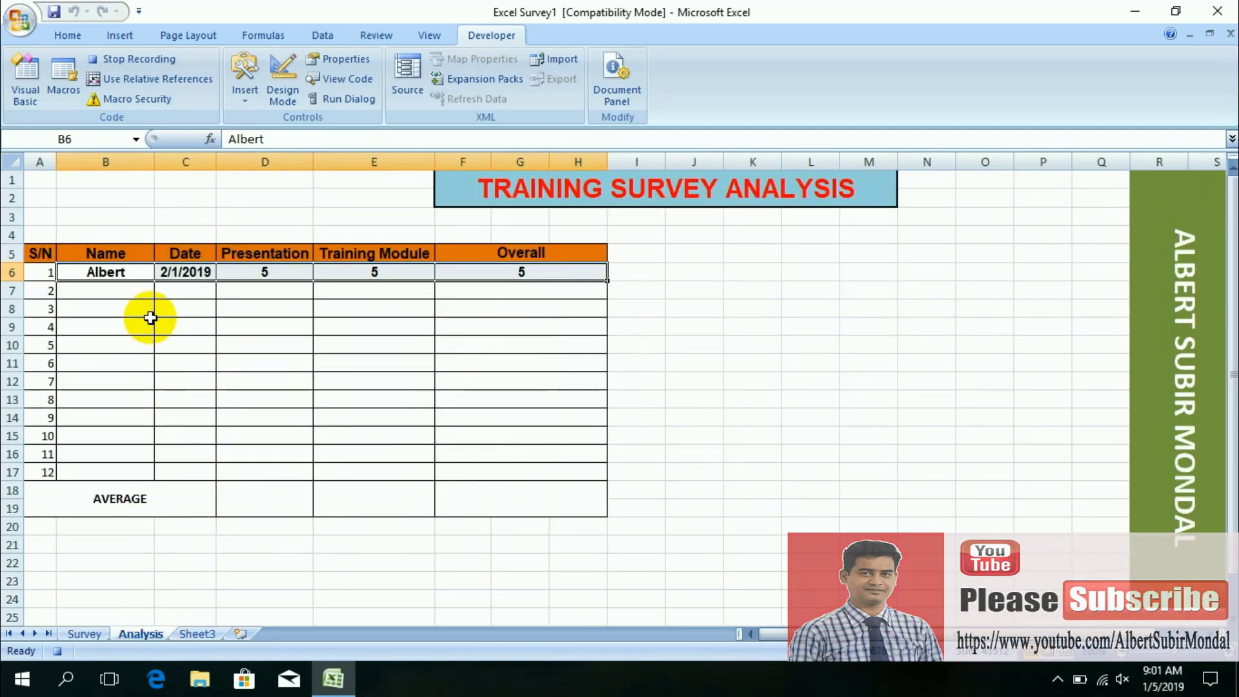
pyautogui.click(120, 254)
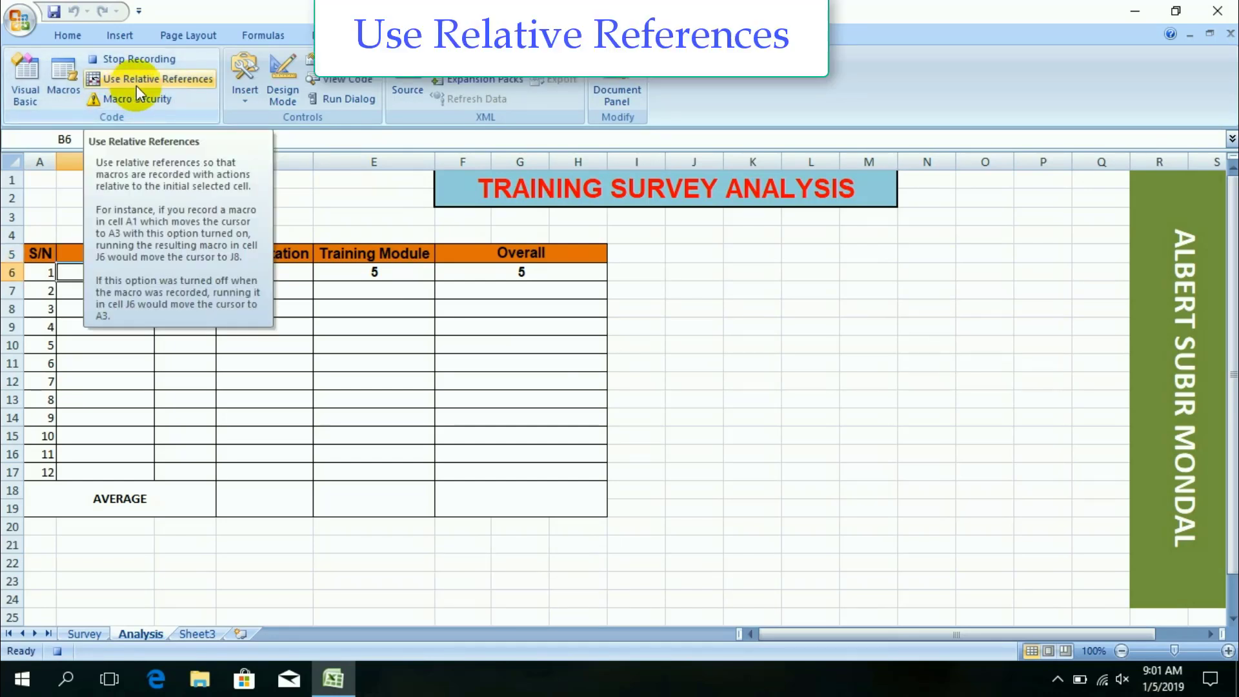
pyautogui.click(184, 79)
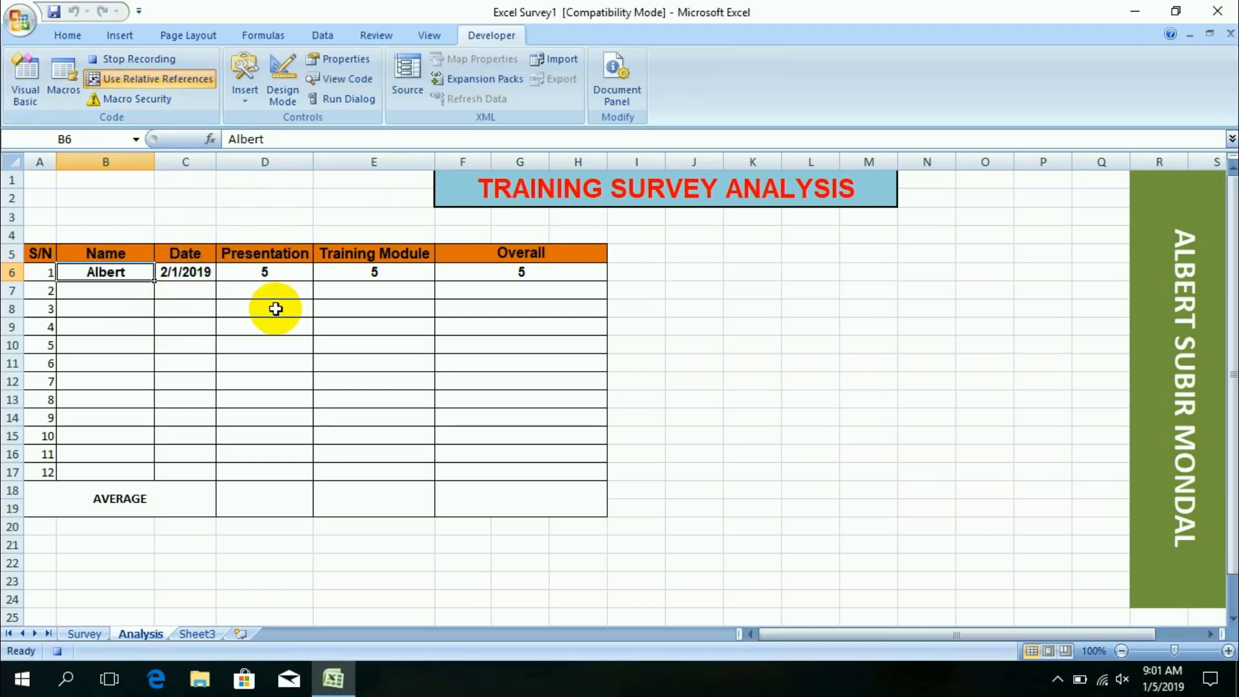
pyautogui.press('Down')
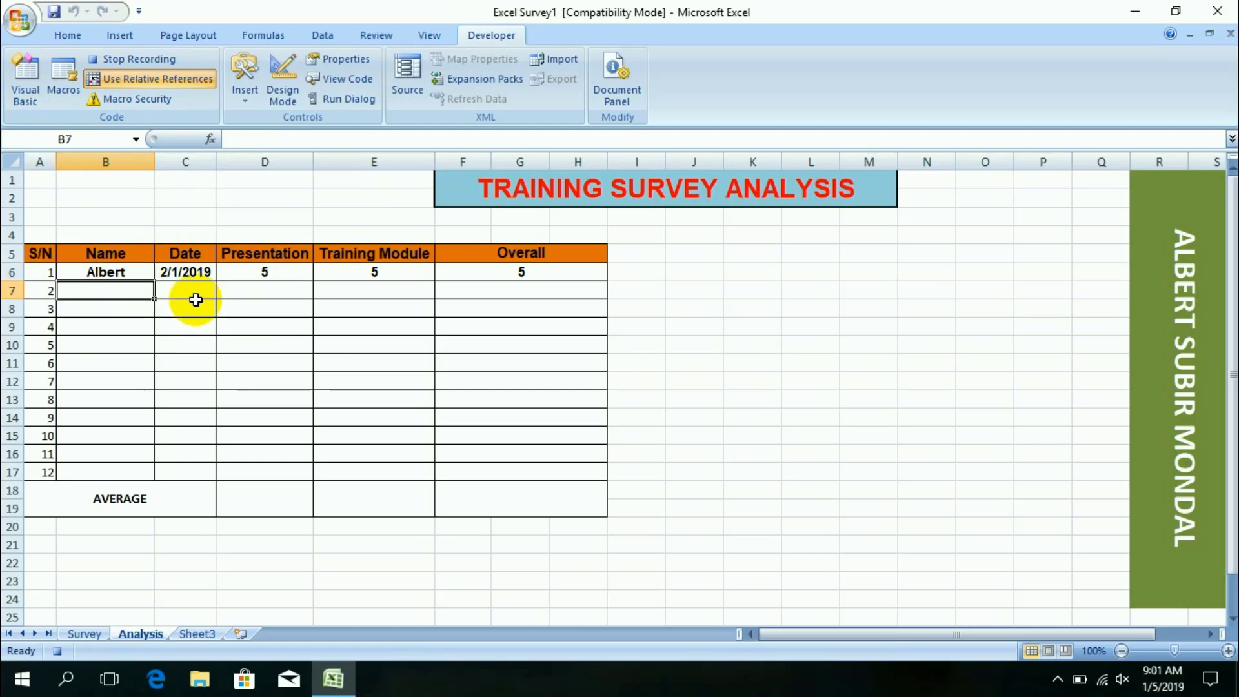
pyautogui.rightClick(129, 291)
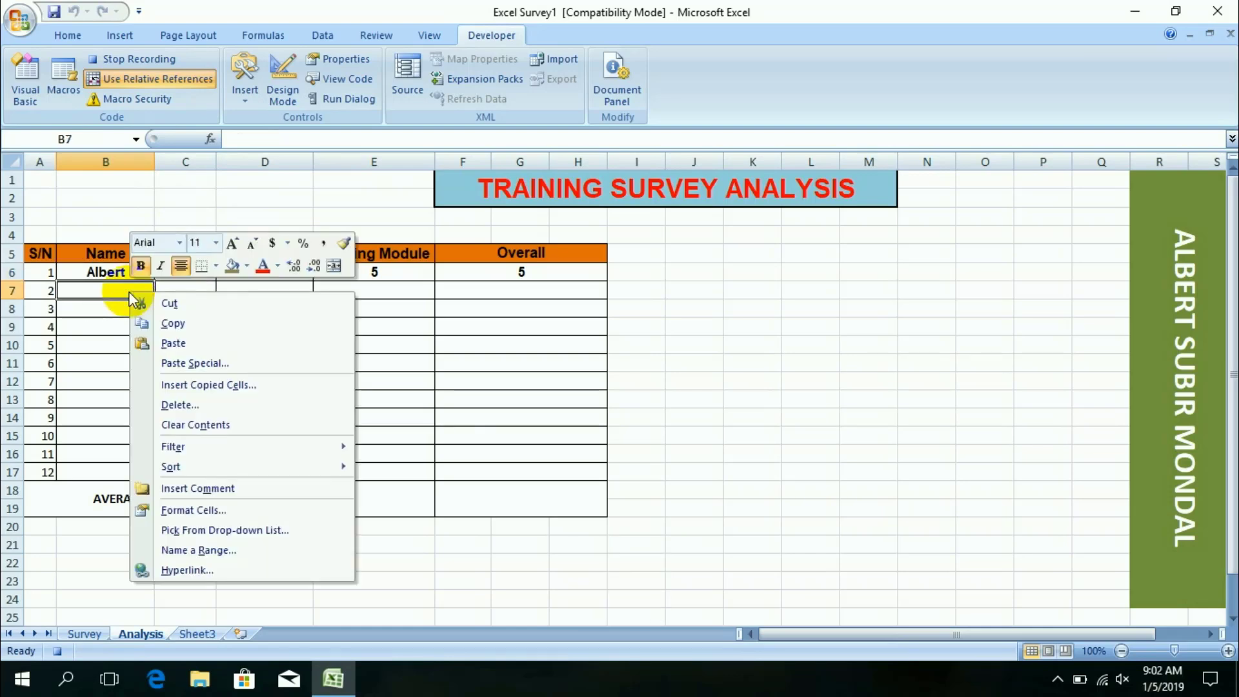
pyautogui.click(303, 359)
pyautogui.click(279, 330)
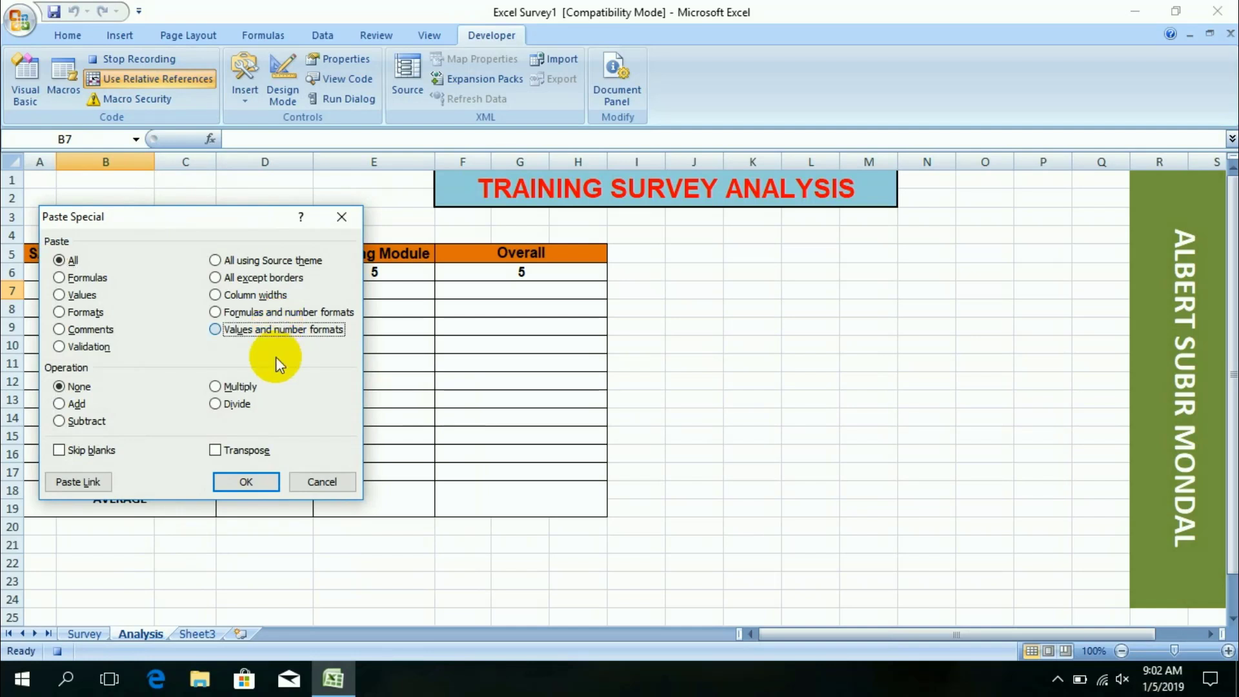
pyautogui.click(248, 481)
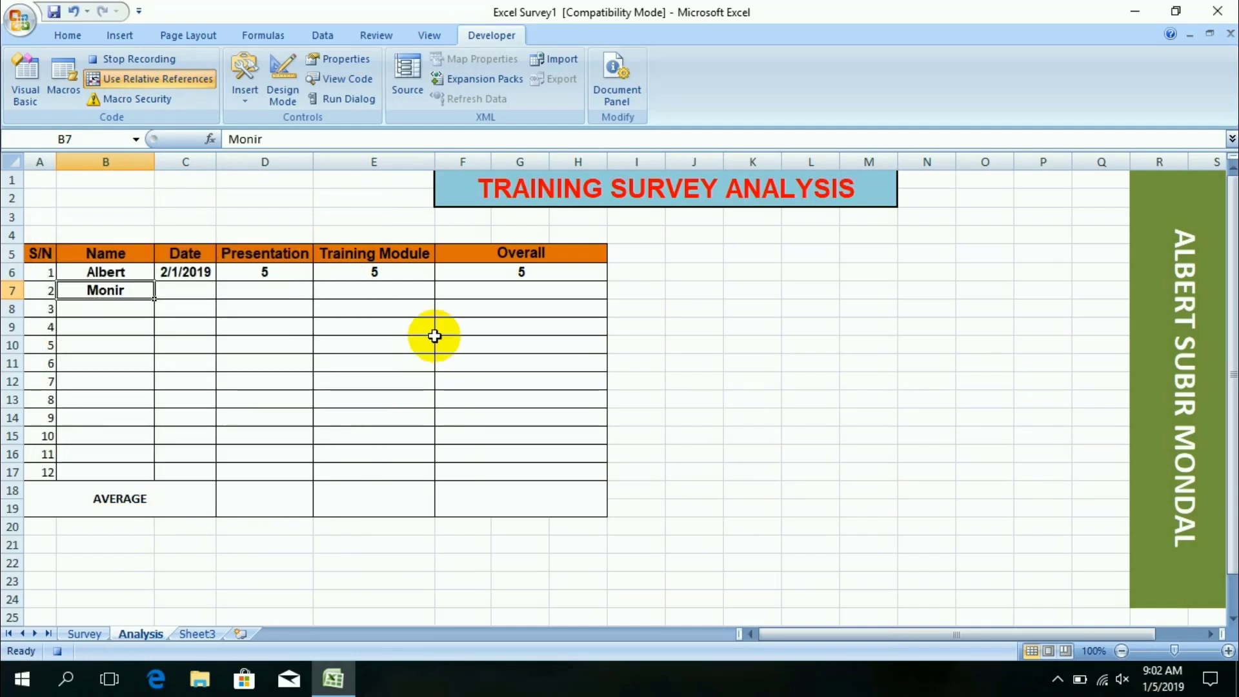
pyautogui.press('Right')
pyautogui.press('Right')
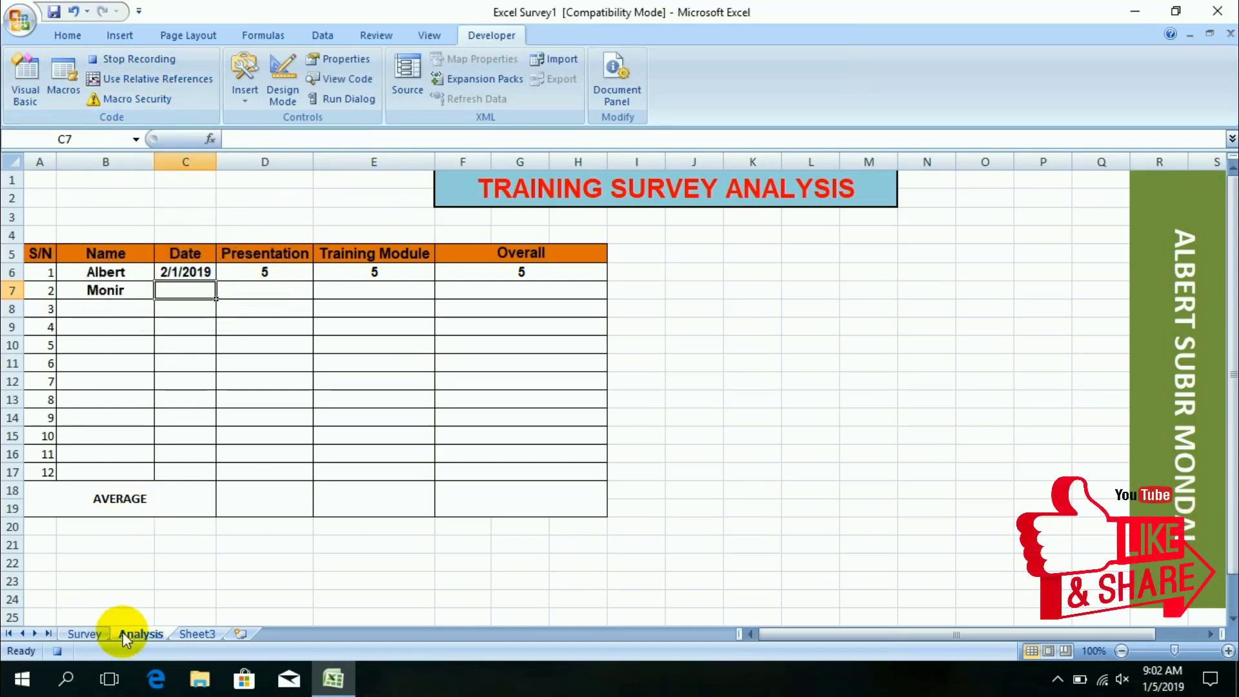
# - Copy the Survey date and paste it as values into Analysis C7
pyautogui.click(84, 634)
pyautogui.click(444, 546)
pyautogui.hotkey('ctrl', 'c')
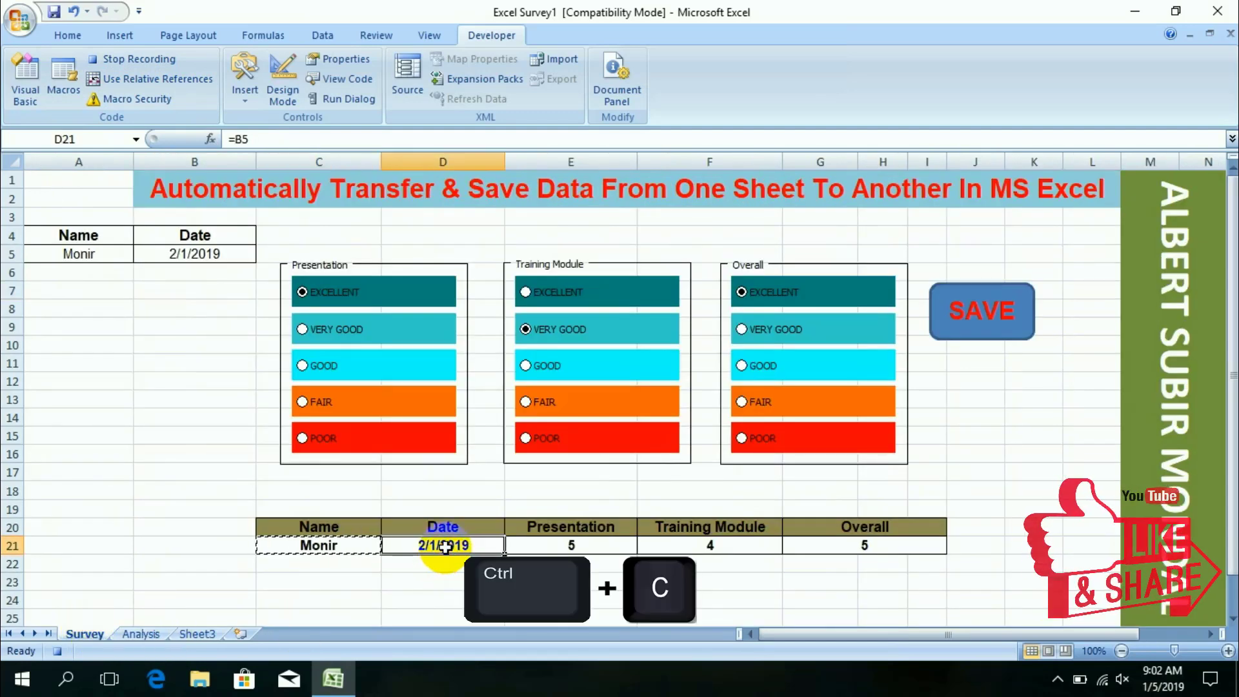
pyautogui.click(141, 635)
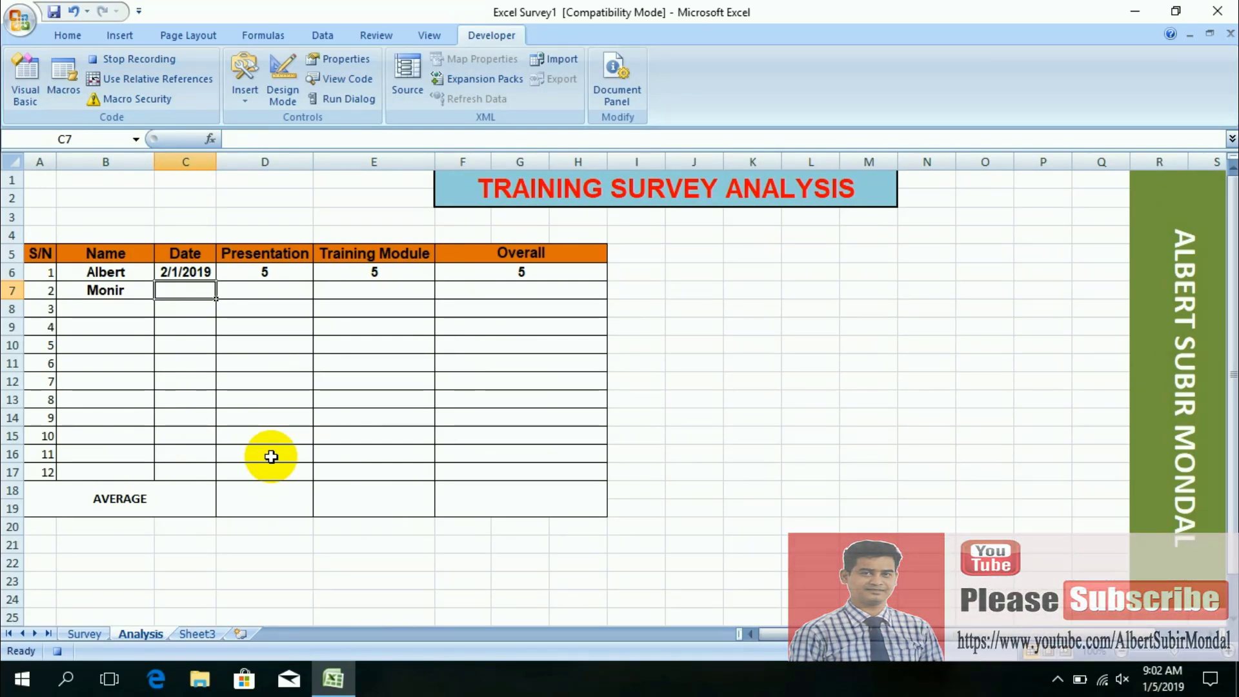
pyautogui.click(147, 84)
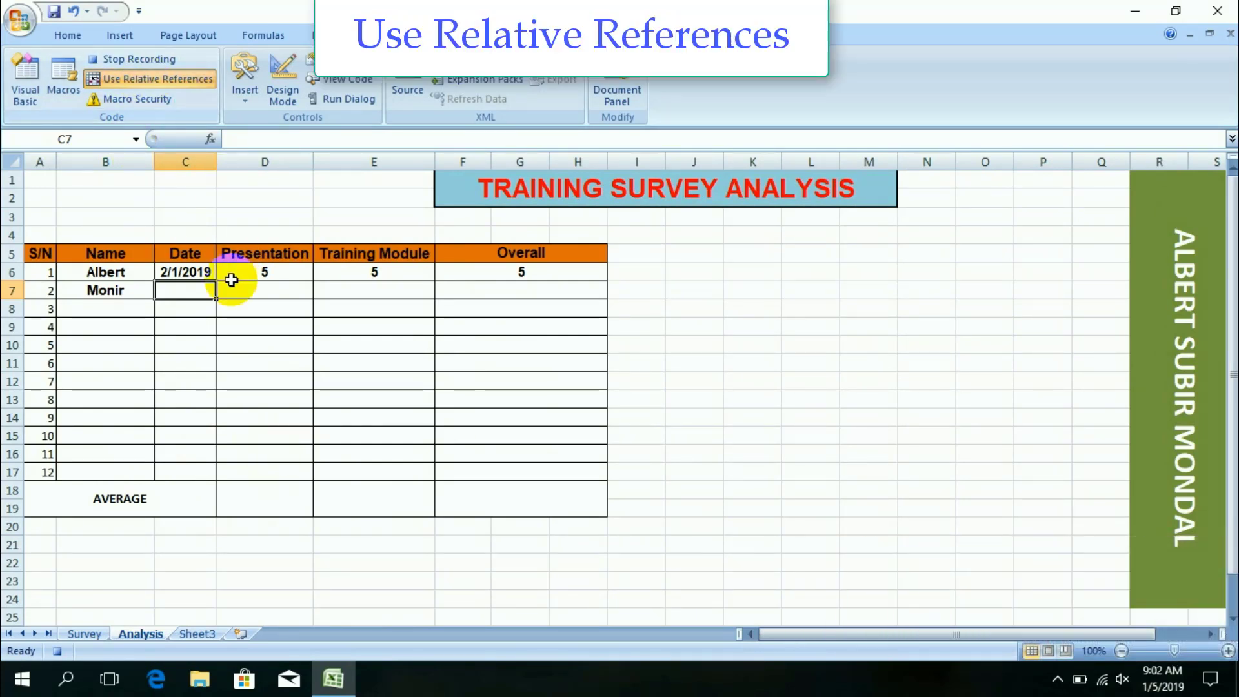
pyautogui.rightClick(183, 290)
pyautogui.click(387, 363)
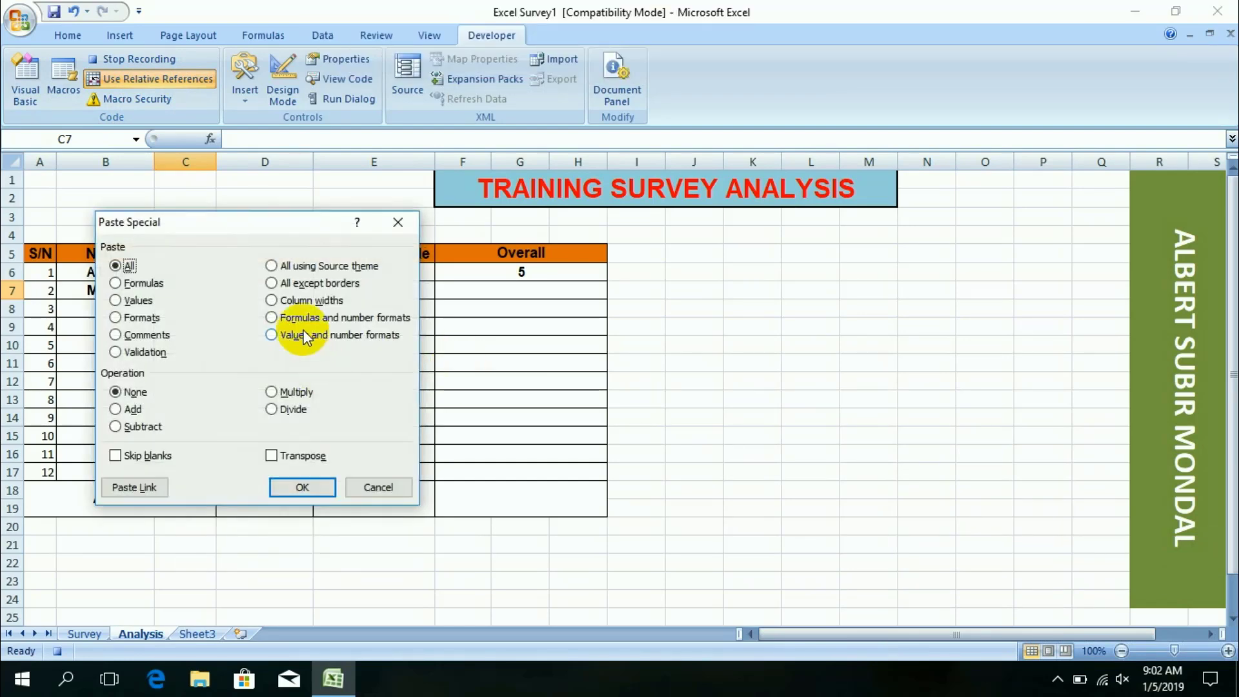
pyautogui.click(304, 335)
pyautogui.click(302, 488)
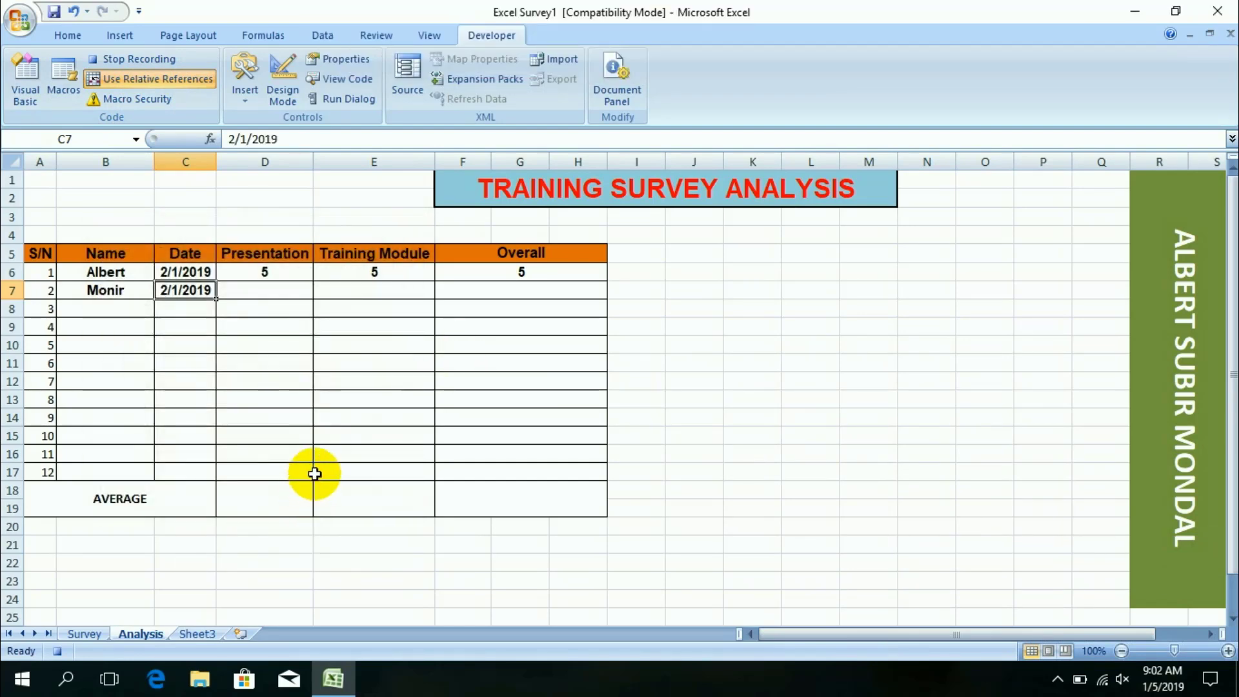
pyautogui.press('Right')
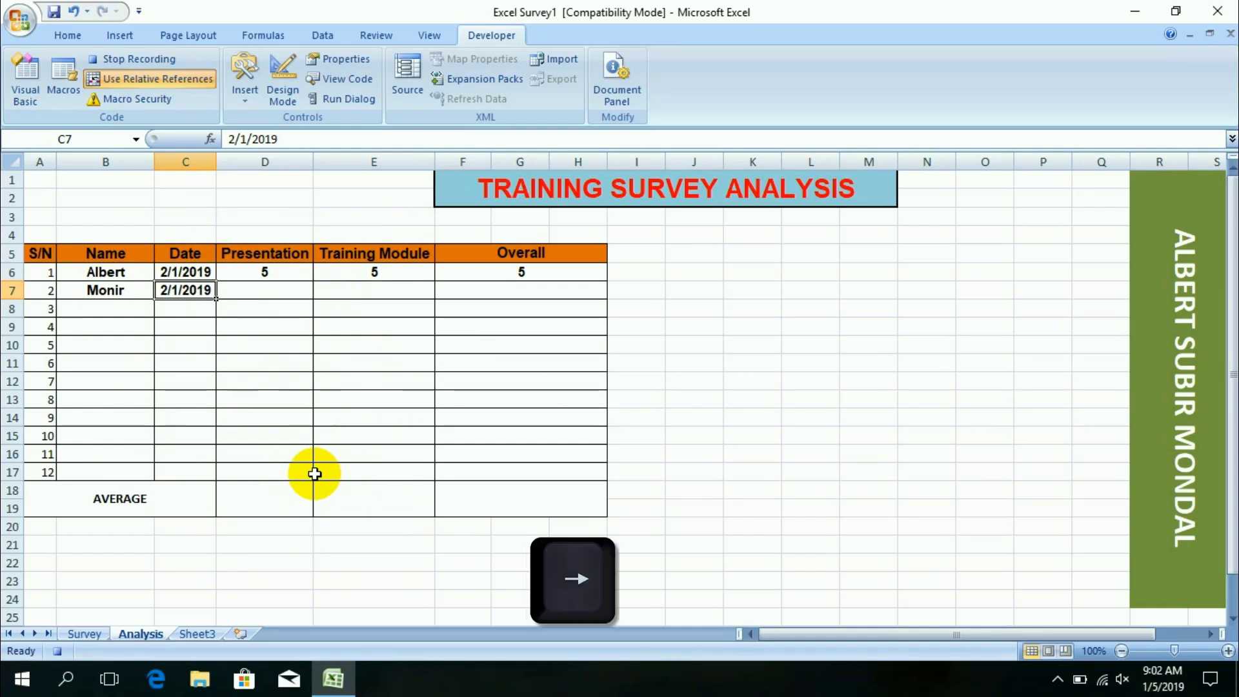
pyautogui.press('Right')
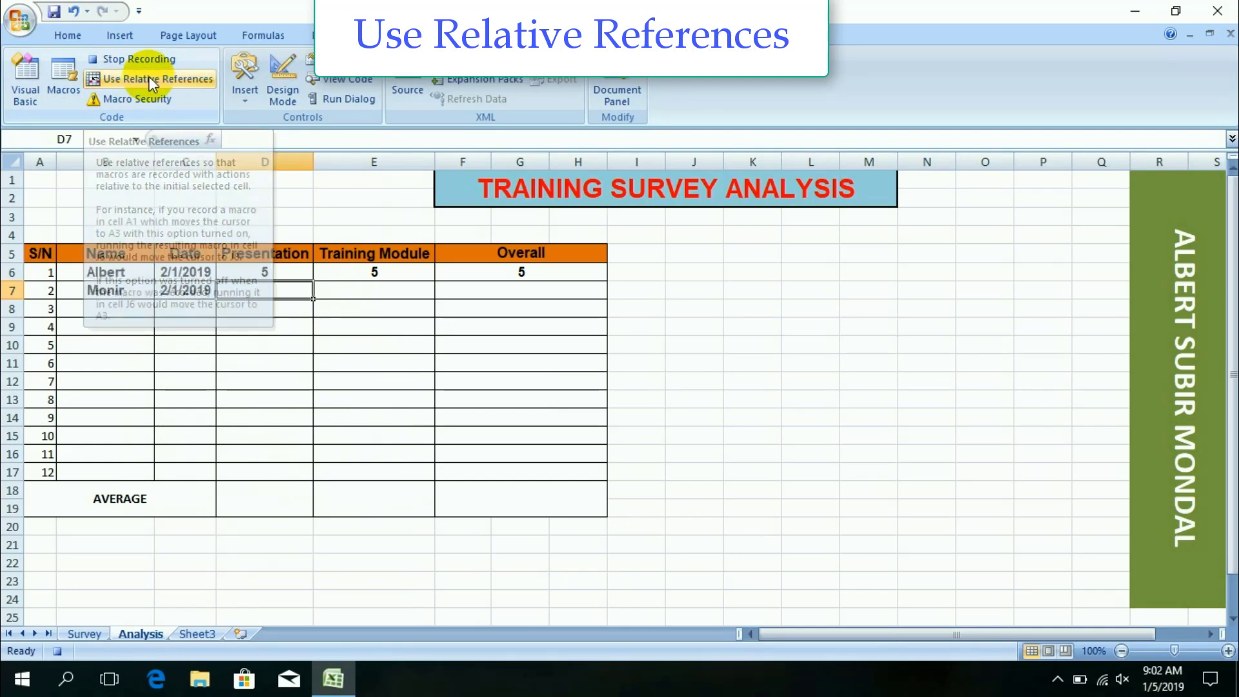
# - Paste the Presentation rating 5 from E21 as values into Analysis D7, then return to Survey
pyautogui.click(91, 636)
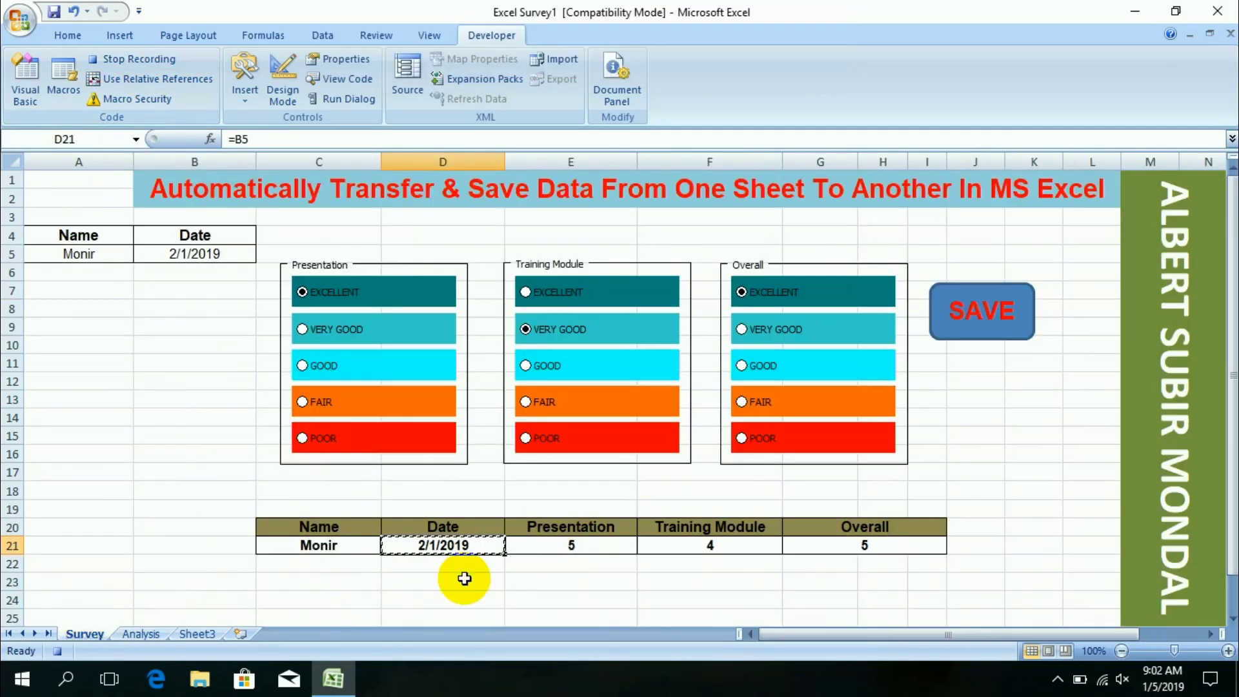
pyautogui.click(579, 548)
pyautogui.hotkey('ctrl', 'c')
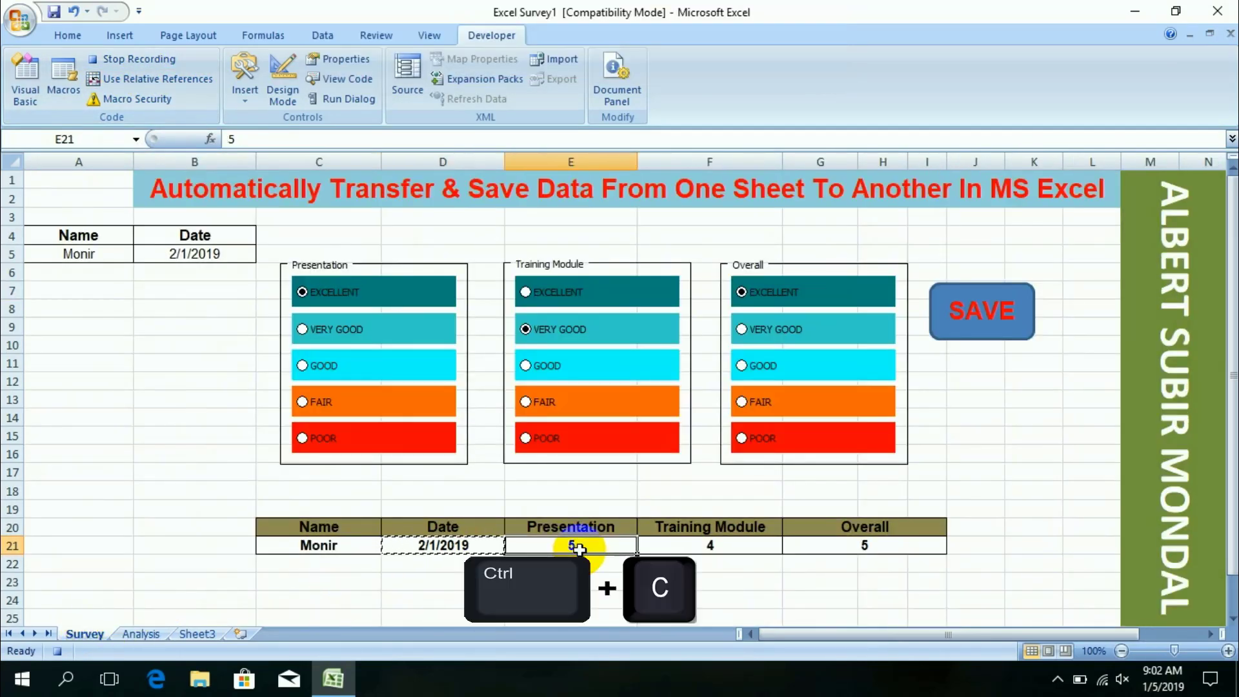
pyautogui.click(150, 633)
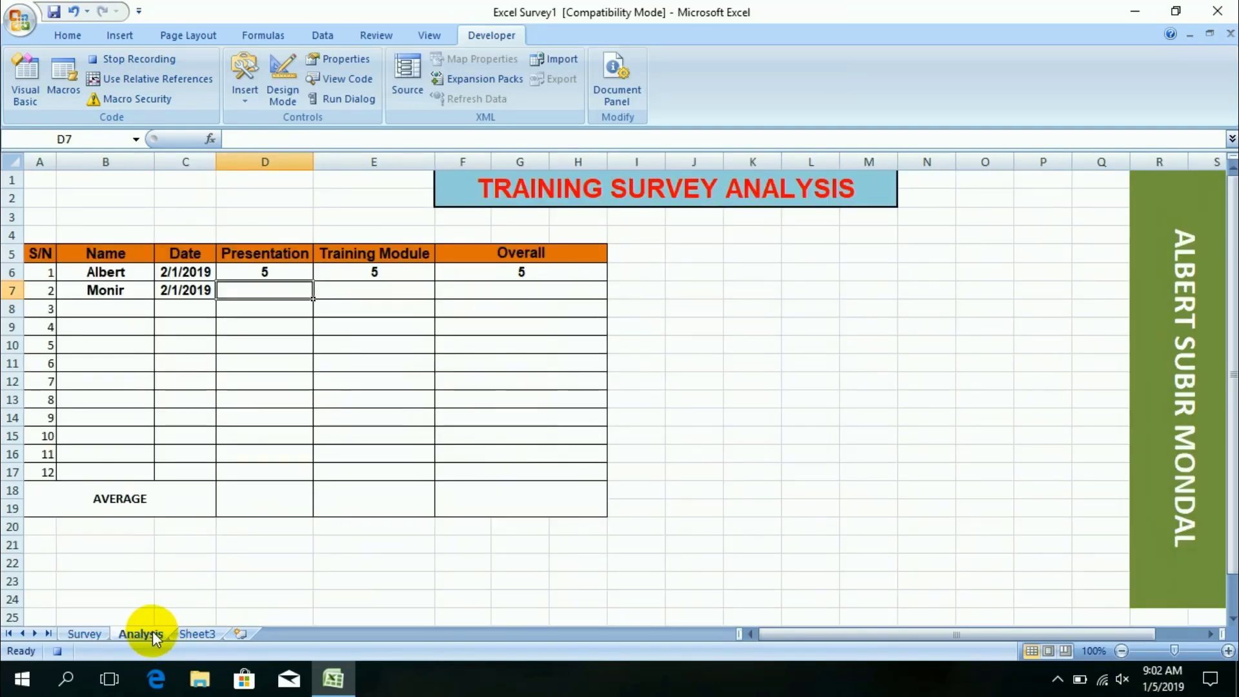
pyautogui.click(169, 76)
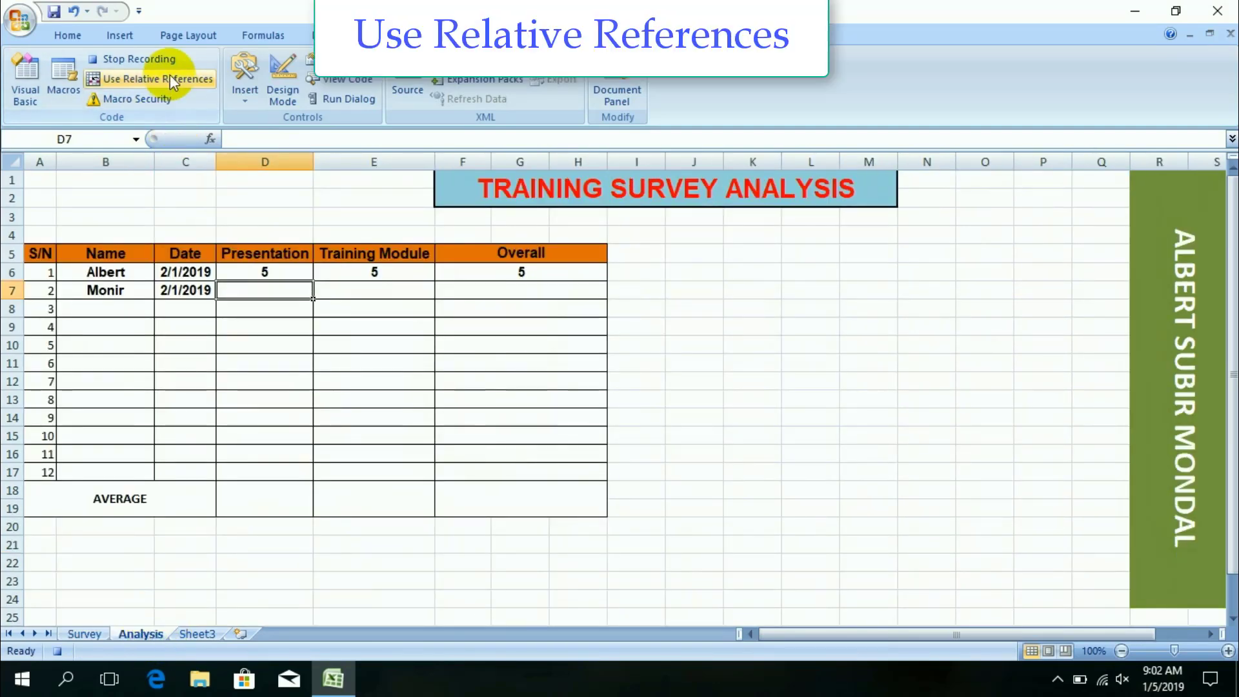
pyautogui.rightClick(272, 294)
pyautogui.click(328, 365)
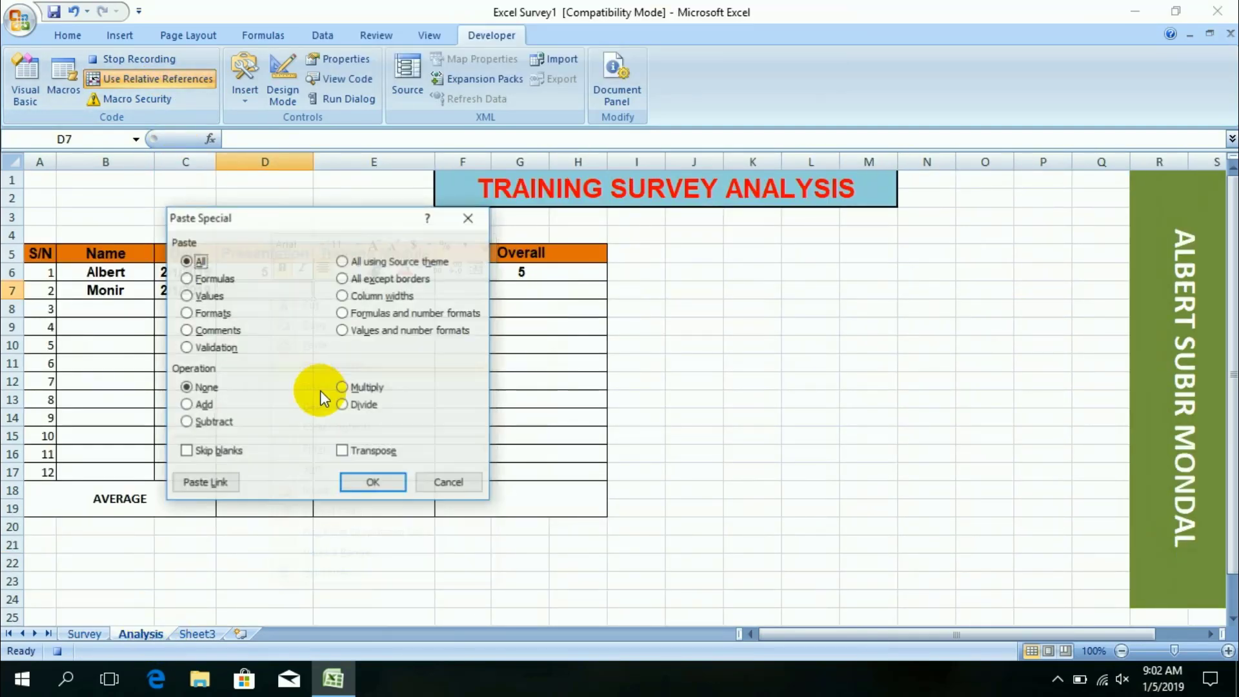
pyautogui.click(410, 330)
pyautogui.click(368, 481)
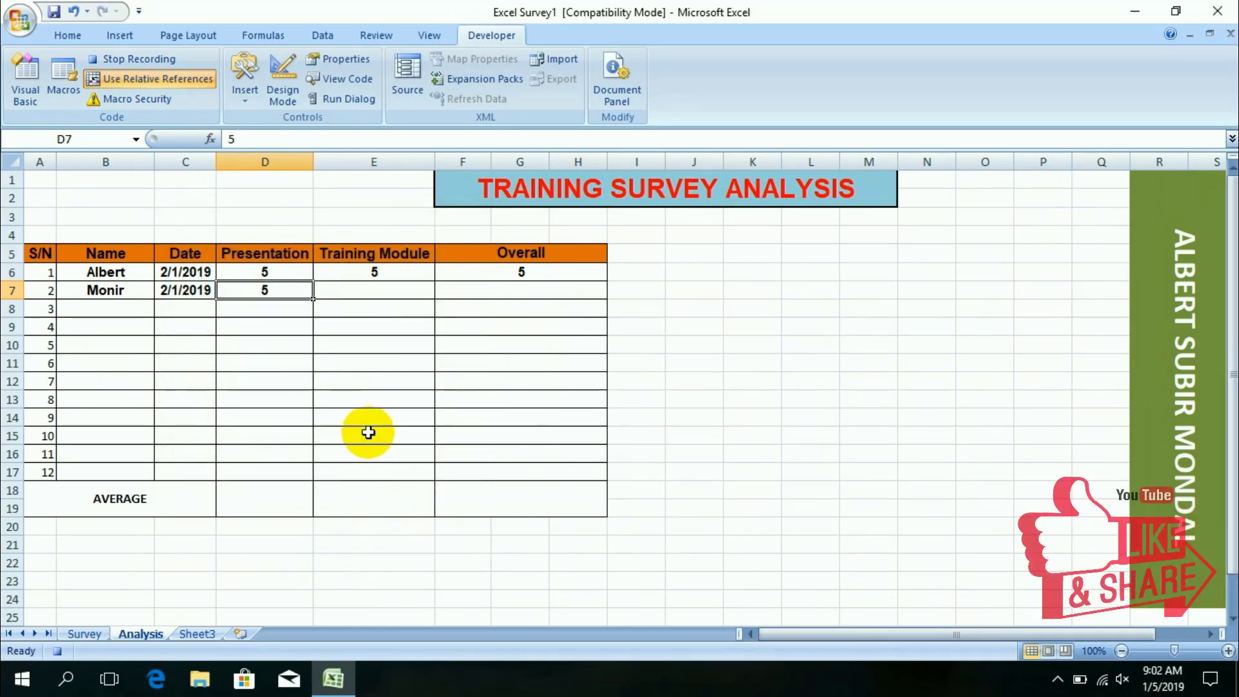
pyautogui.press('Right')
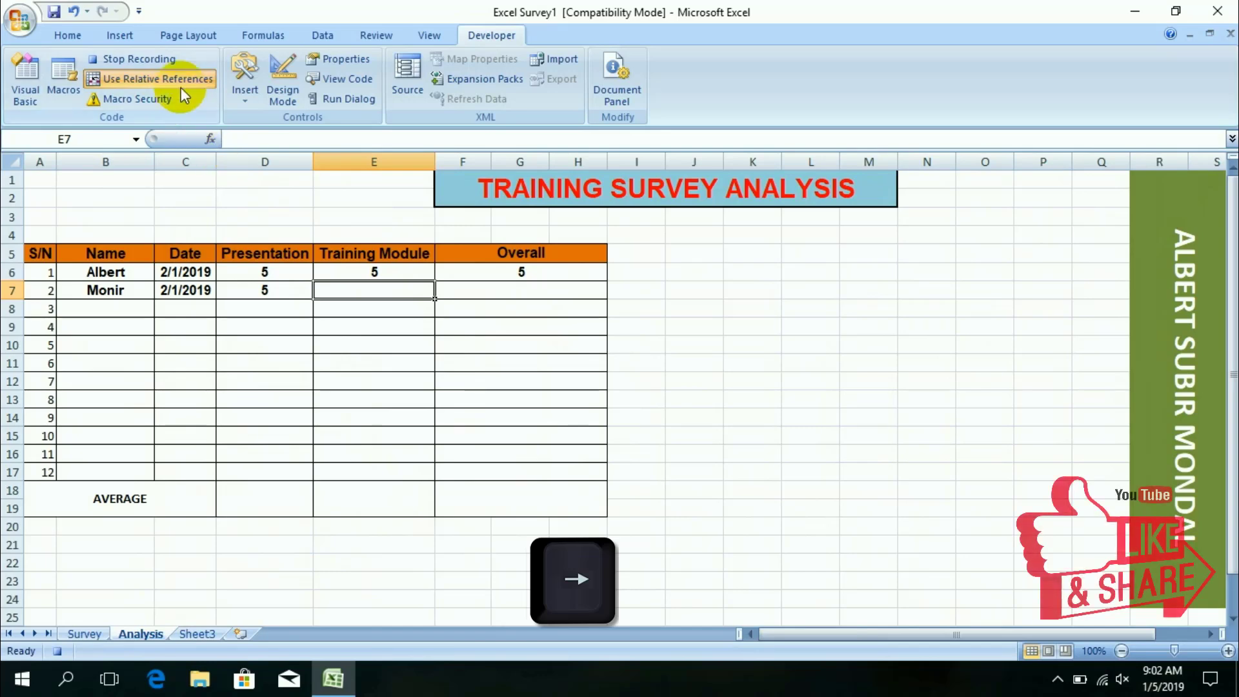
pyautogui.click(179, 83)
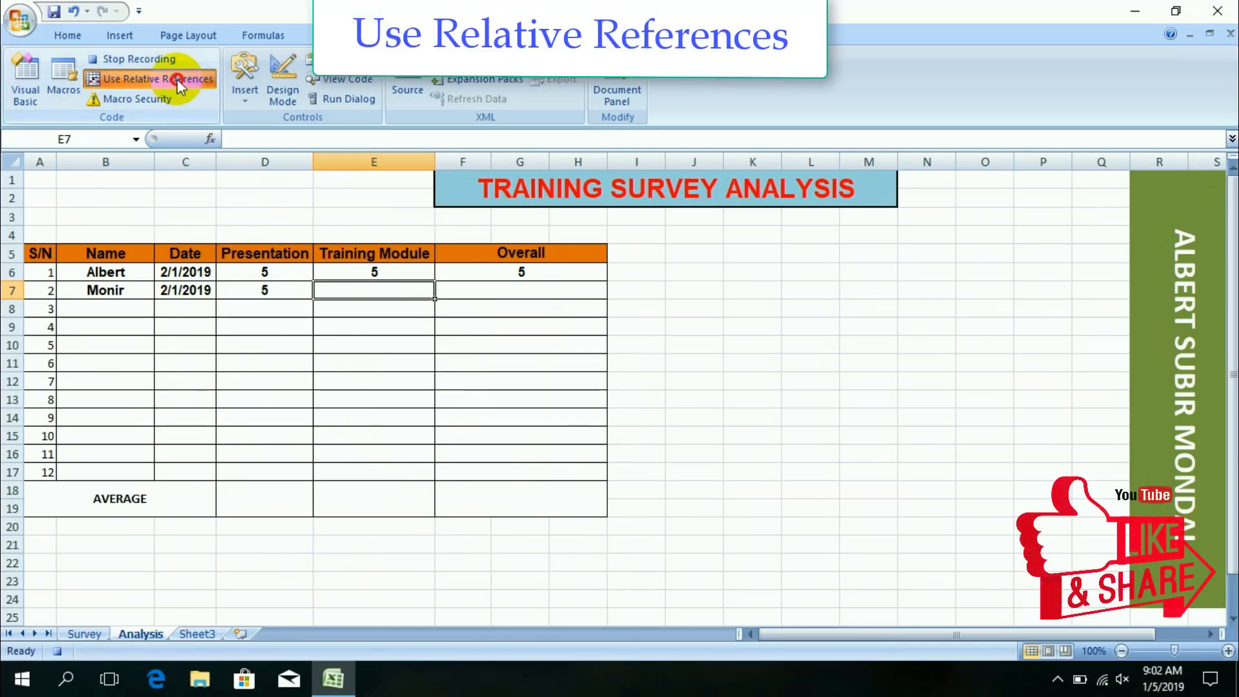
pyautogui.click(88, 637)
pyautogui.hotkey('ctrl', 'c')
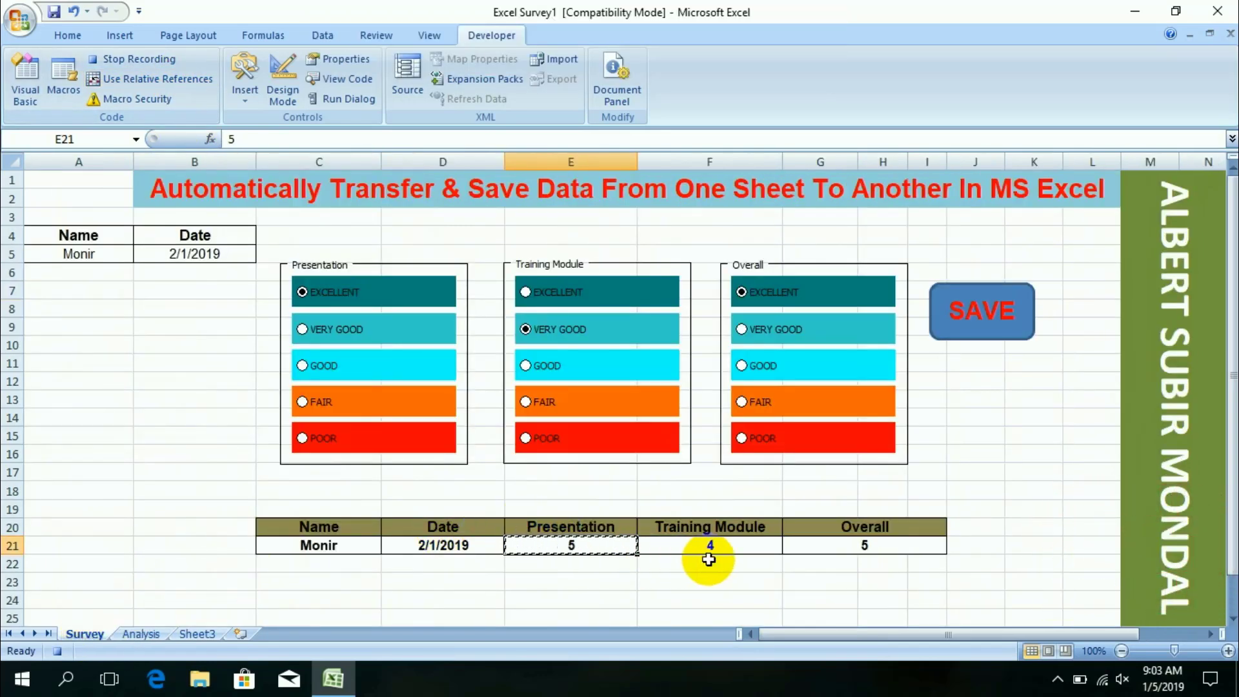
# - Paste the Training Module rating 4 from F21 as values into Analysis E7
pyautogui.click(713, 550)
pyautogui.hotkey('ctrl', 'c')
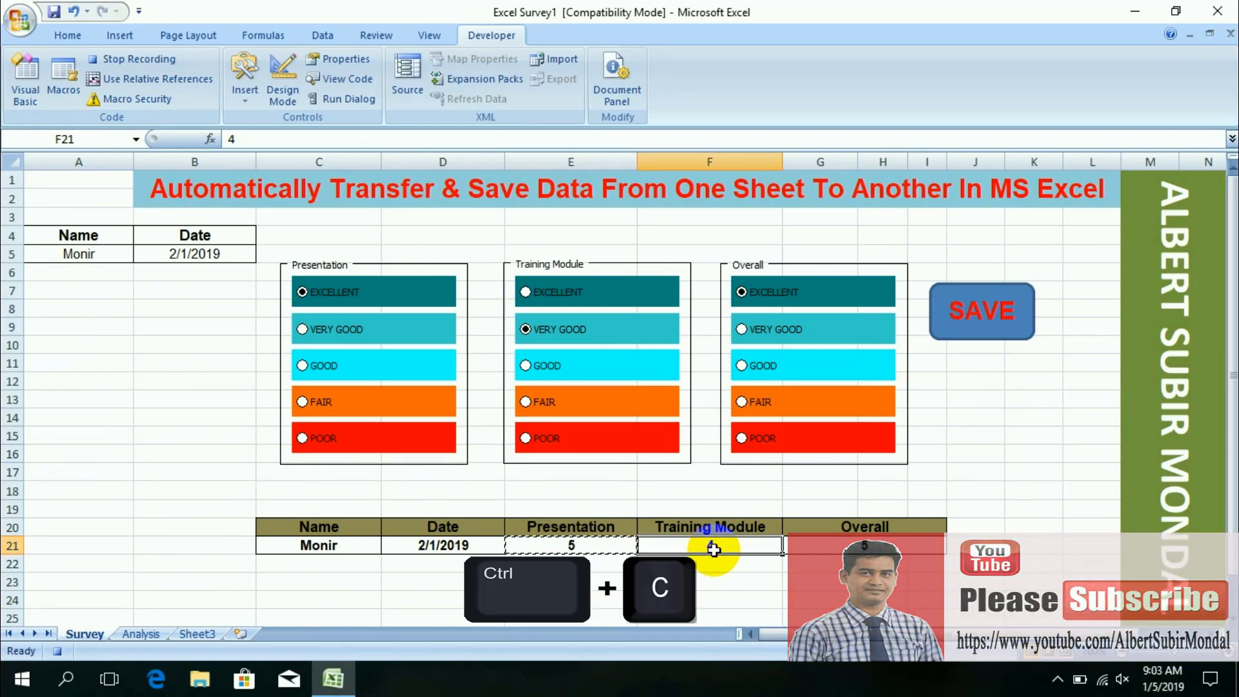
pyautogui.click(140, 635)
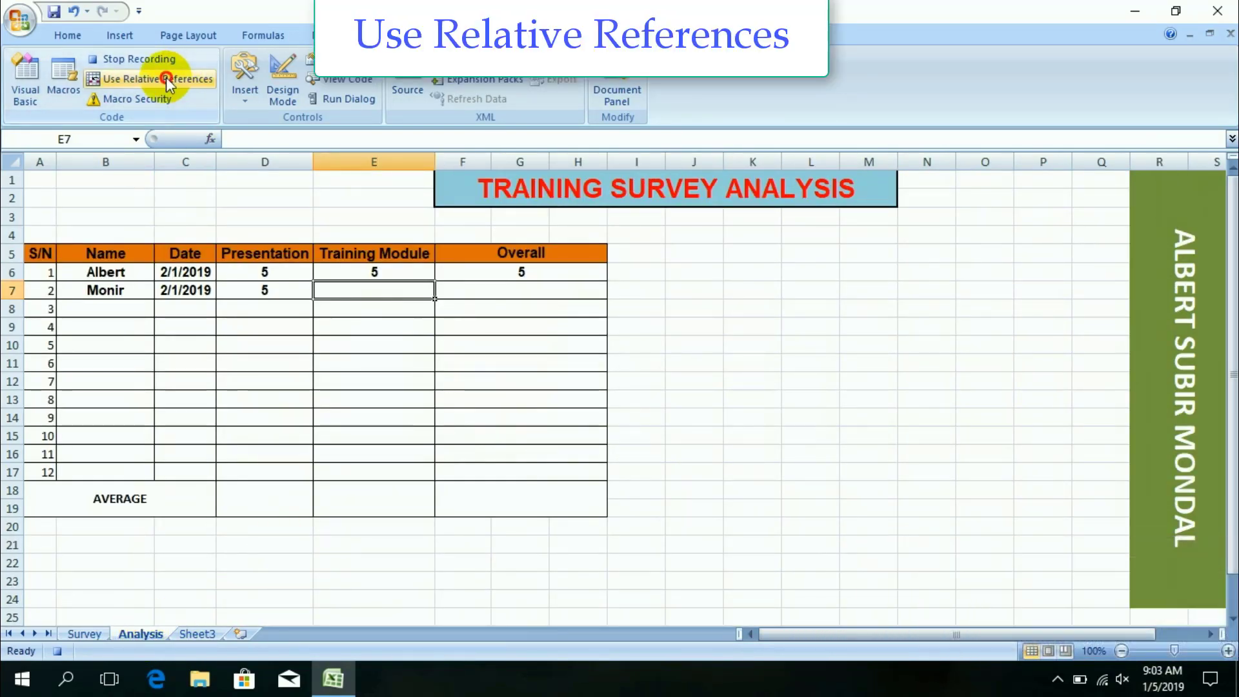
pyautogui.click(166, 76)
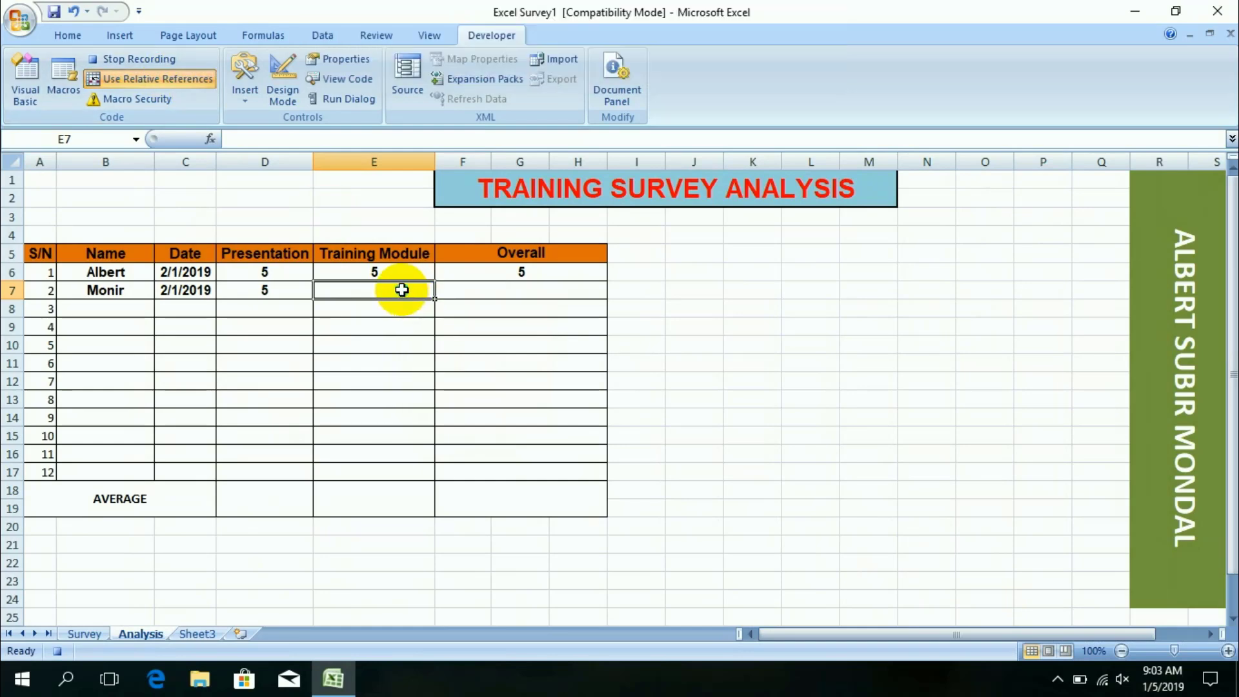
pyautogui.rightClick(401, 290)
pyautogui.click(478, 359)
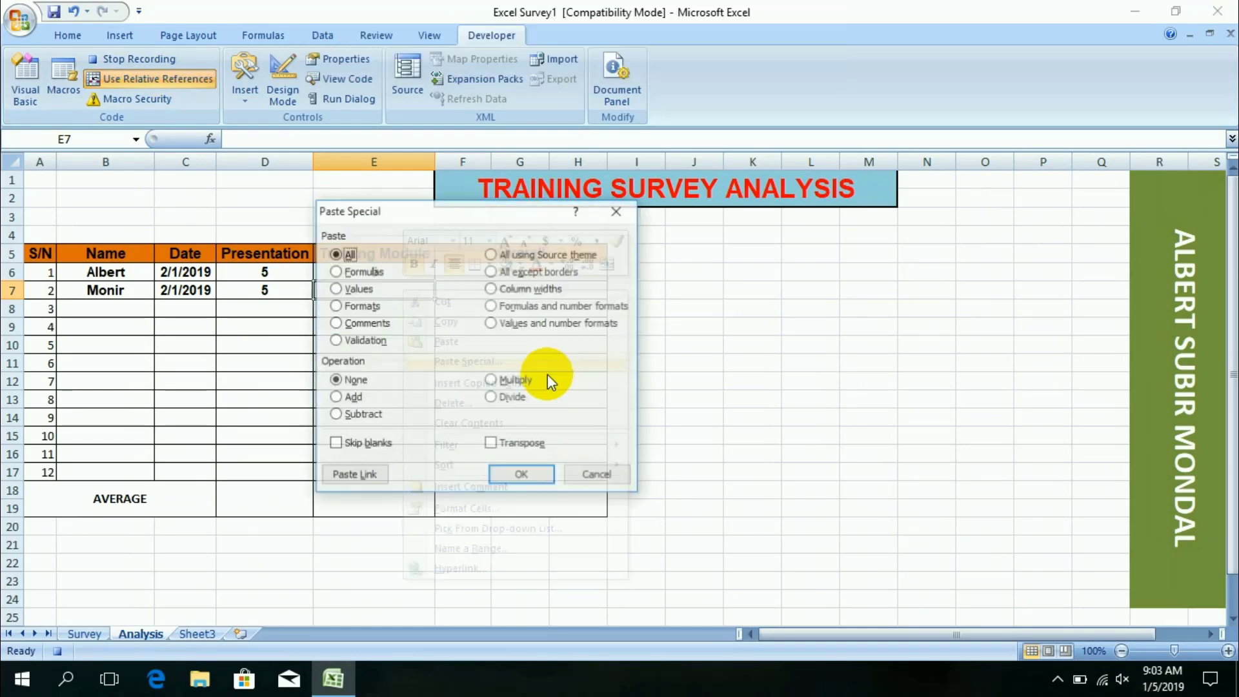
pyautogui.click(539, 326)
pyautogui.click(528, 475)
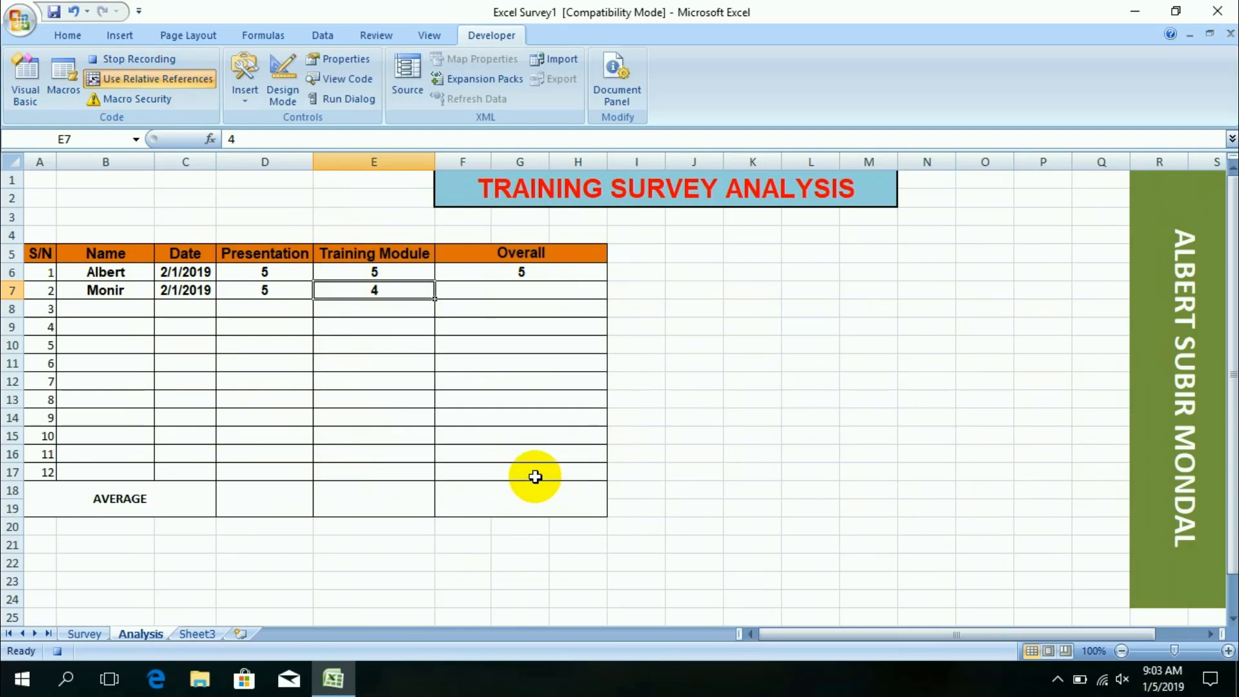
pyautogui.press('Right')
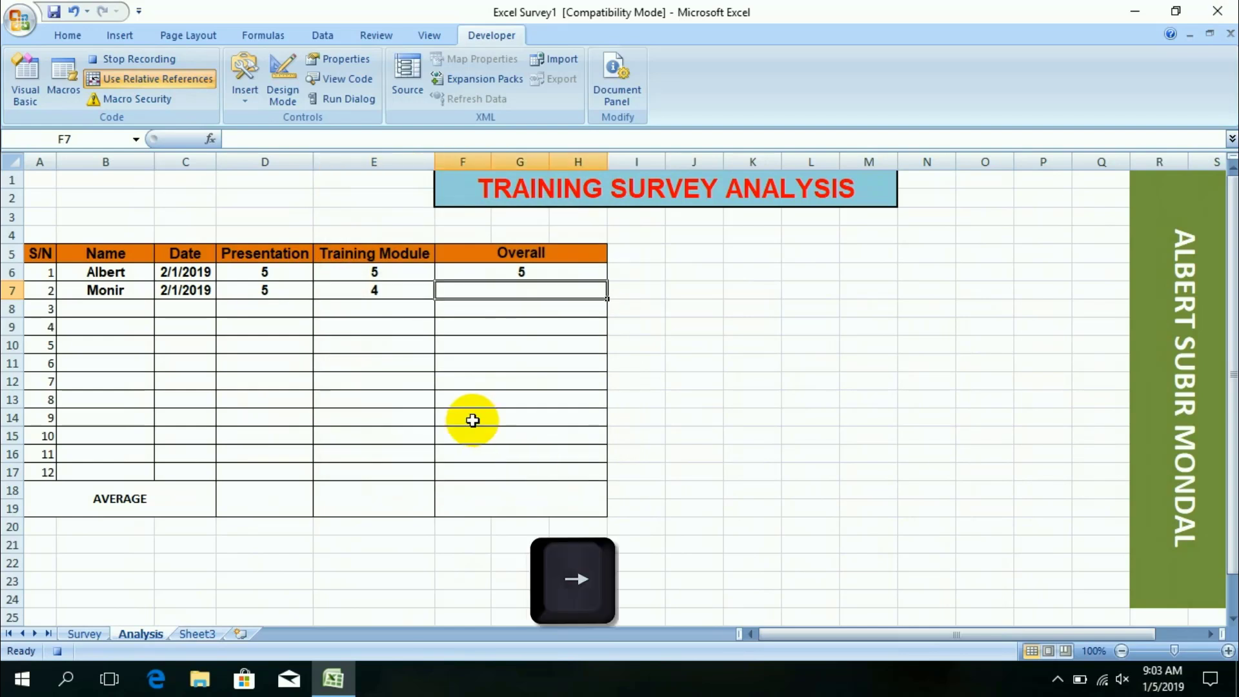
pyautogui.click(157, 76)
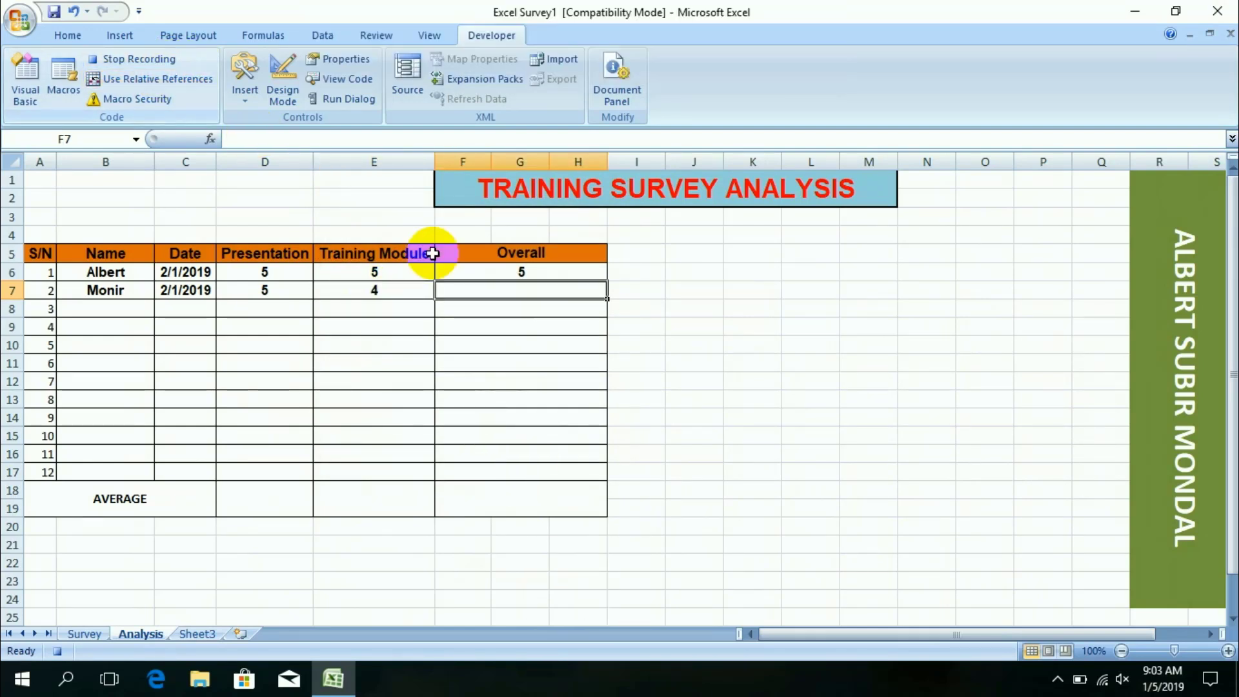
# - Paste the Overall rating 5 from G21 as values into Analysis F7
pyautogui.click(86, 634)
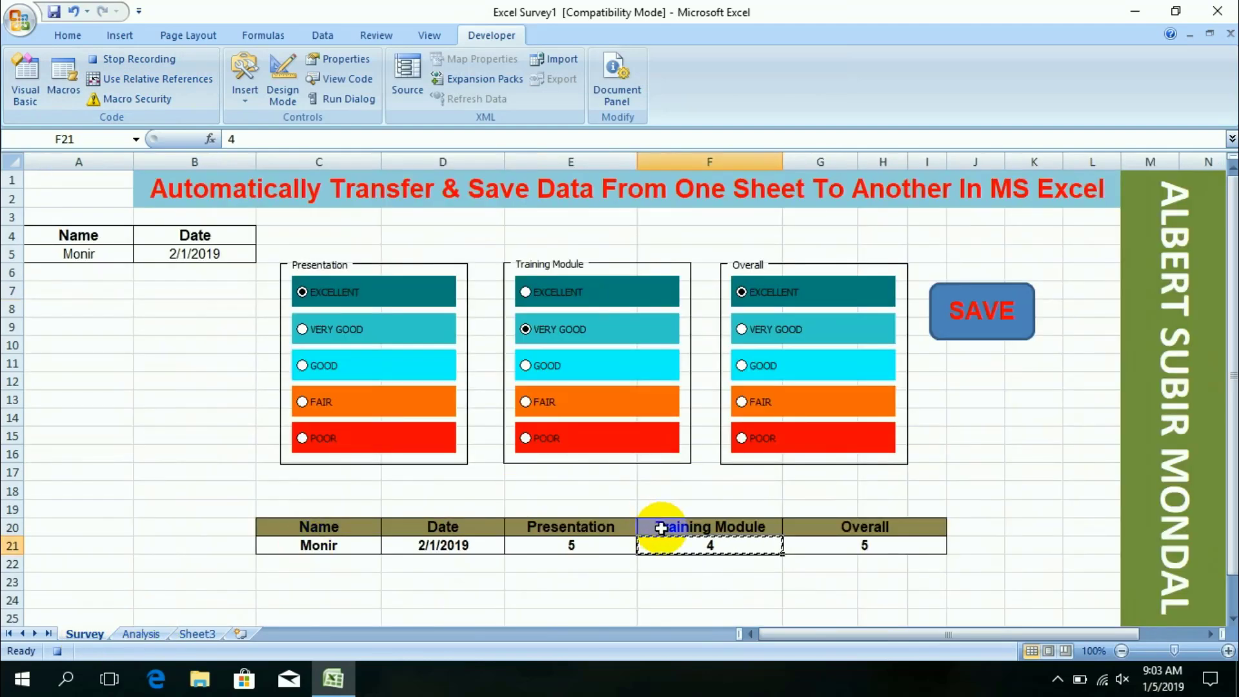
pyautogui.click(857, 552)
pyautogui.hotkey('ctrl', 'c')
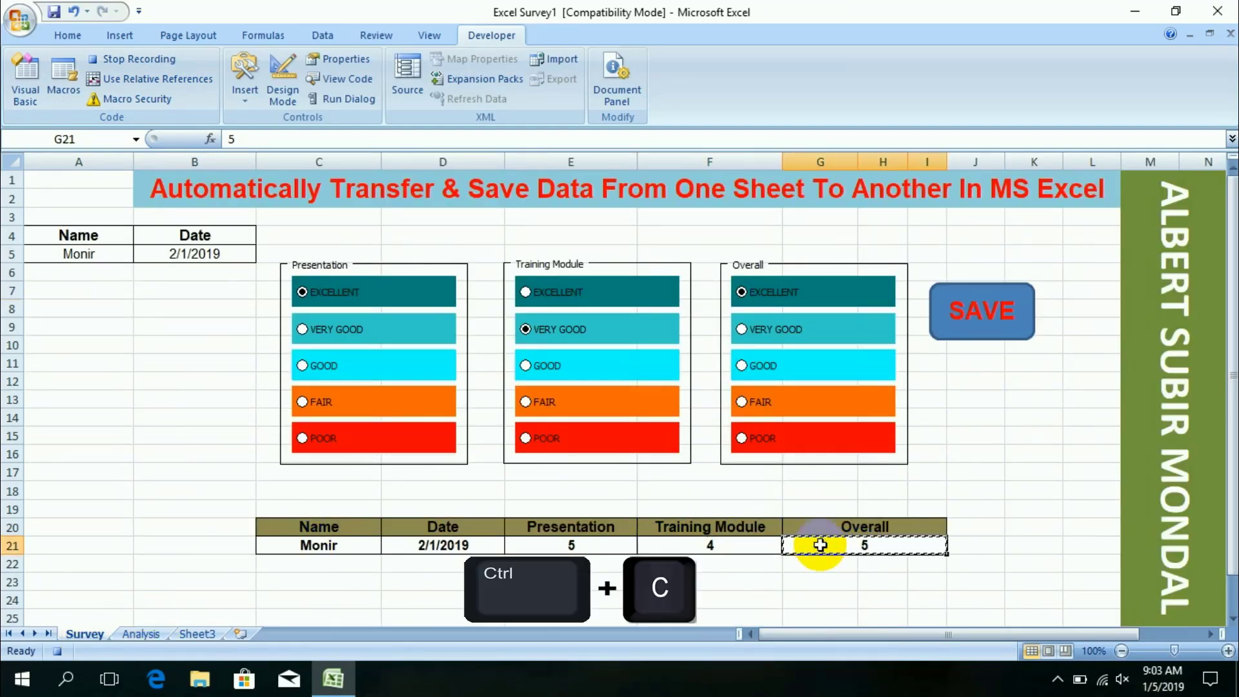
pyautogui.click(142, 636)
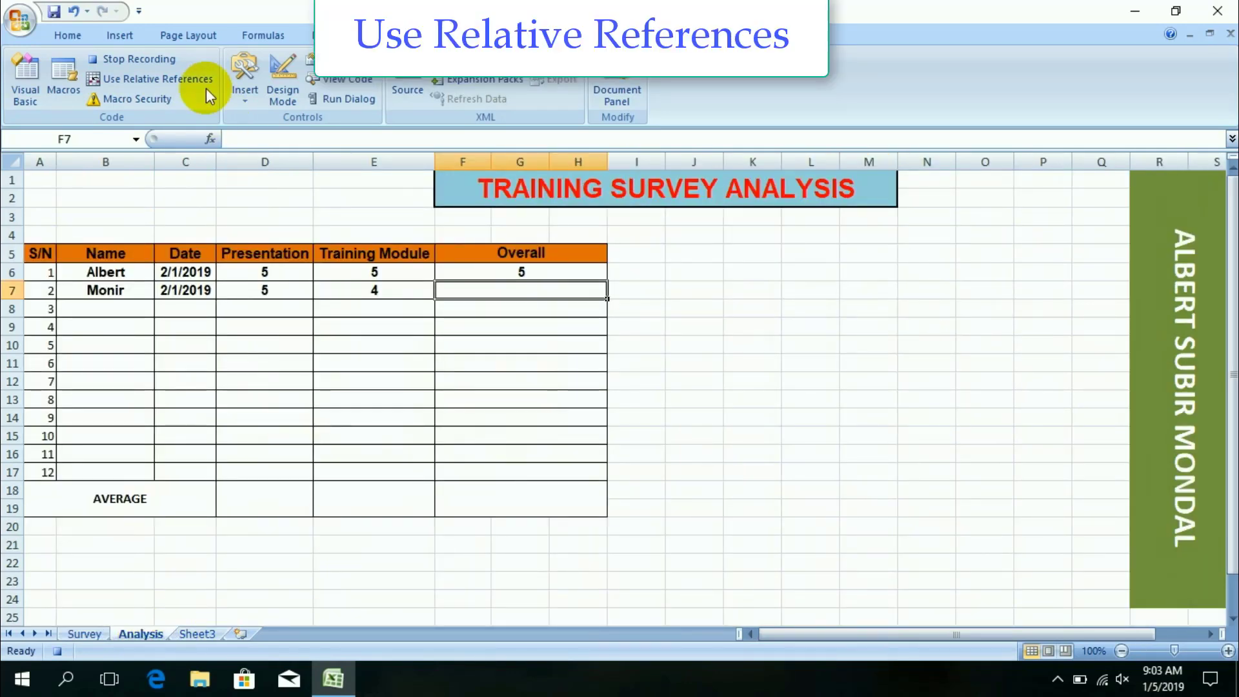
pyautogui.click(190, 78)
pyautogui.rightClick(499, 286)
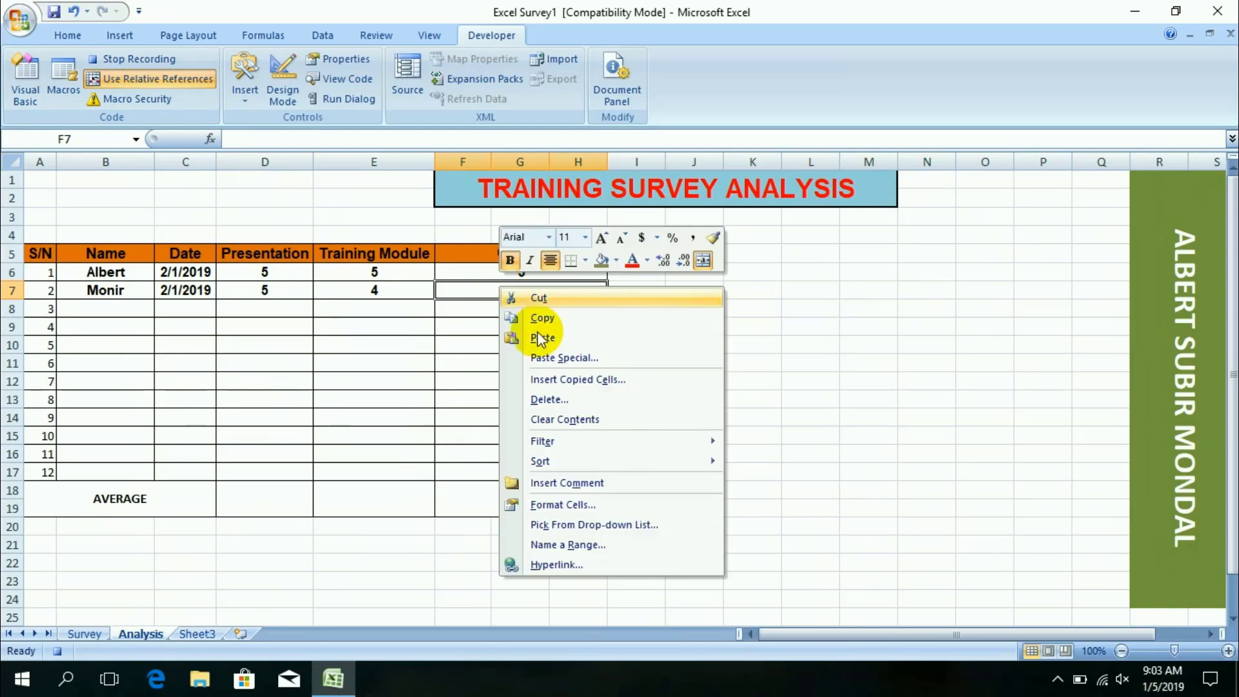
pyautogui.click(587, 358)
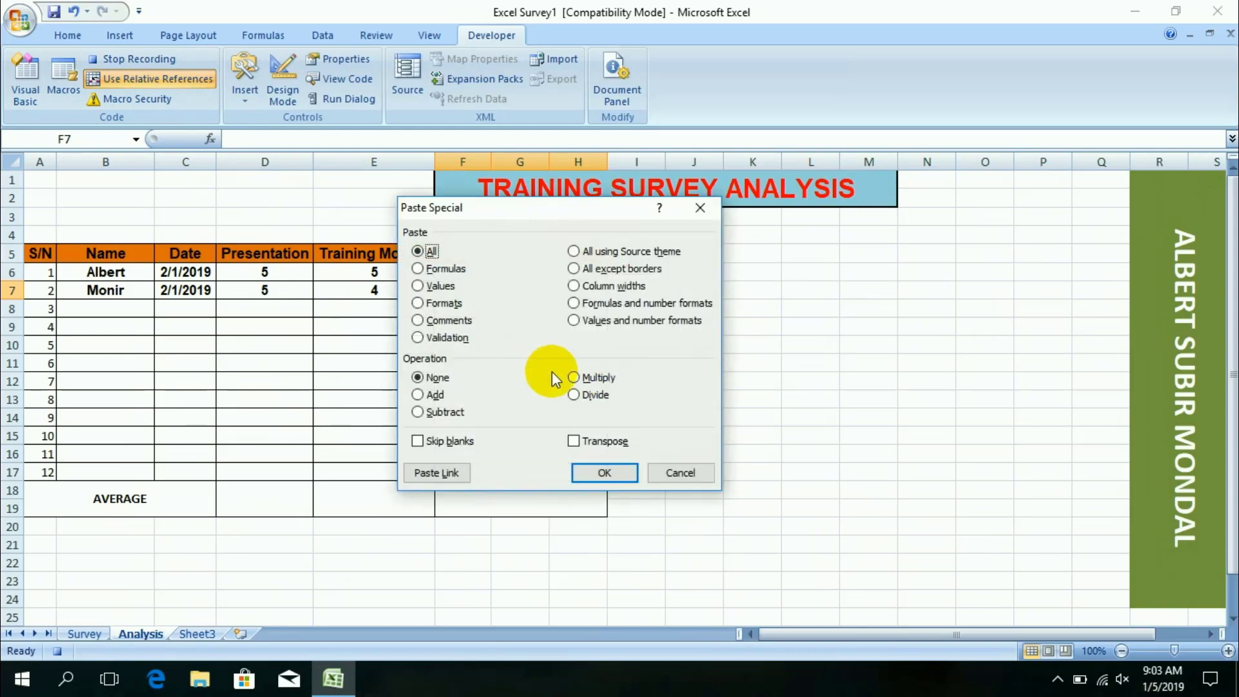
pyautogui.click(629, 321)
pyautogui.click(605, 472)
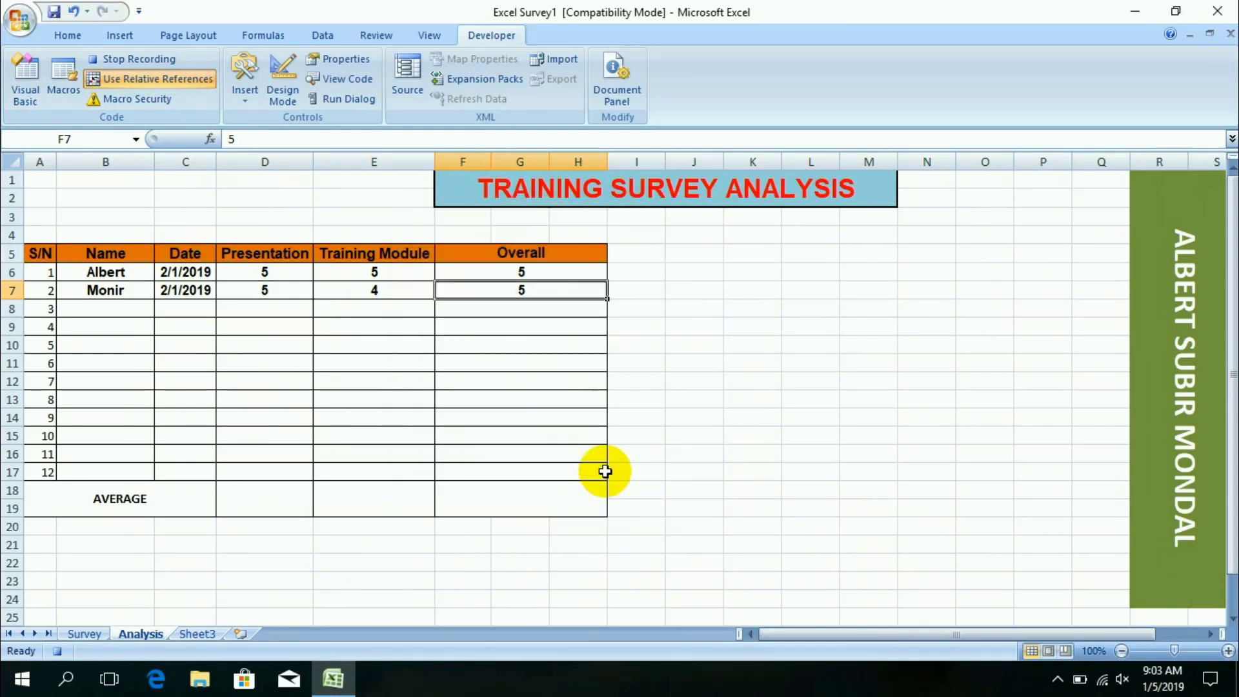
pyautogui.press('Right')
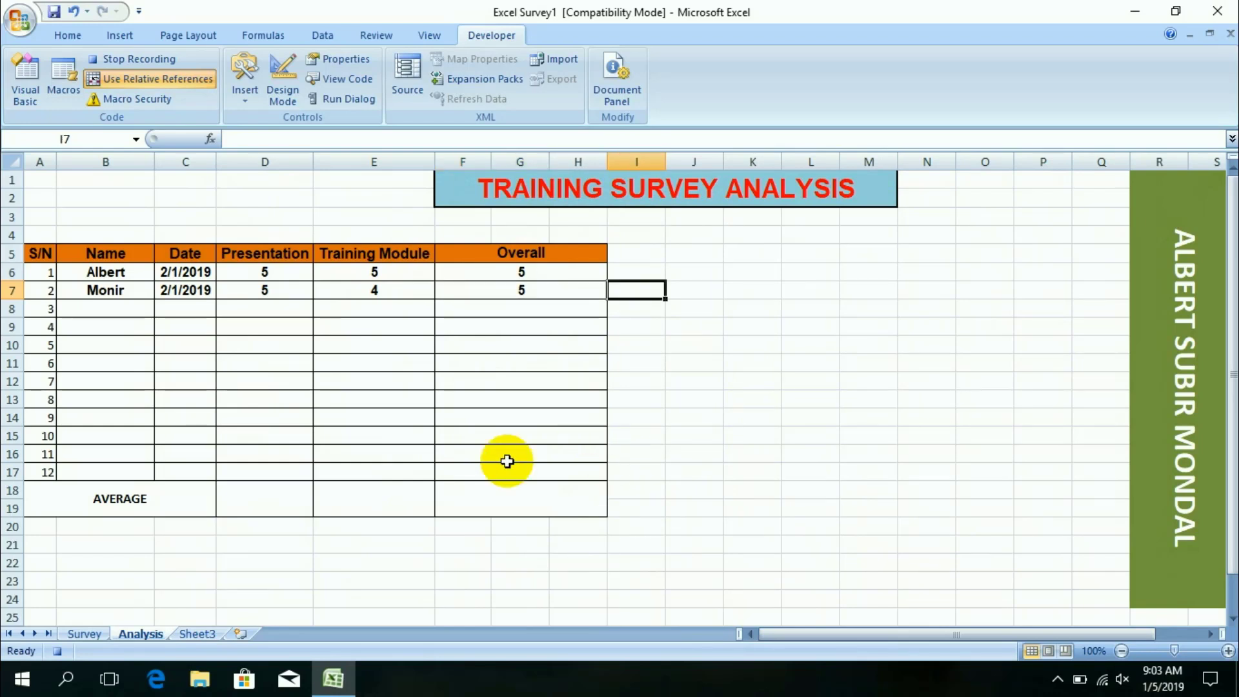
# - Delete the entries in C21:G21 and A5:B5, then stop recording Macro3
pyautogui.click(91, 632)
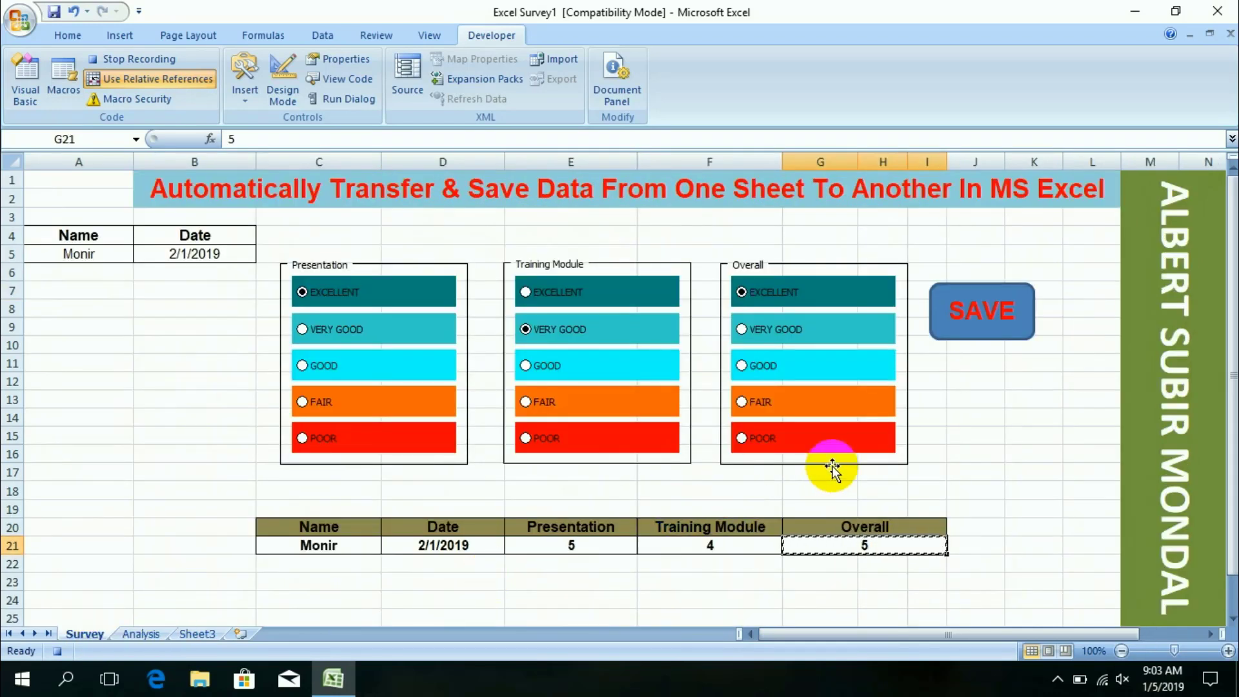
pyautogui.click(323, 545)
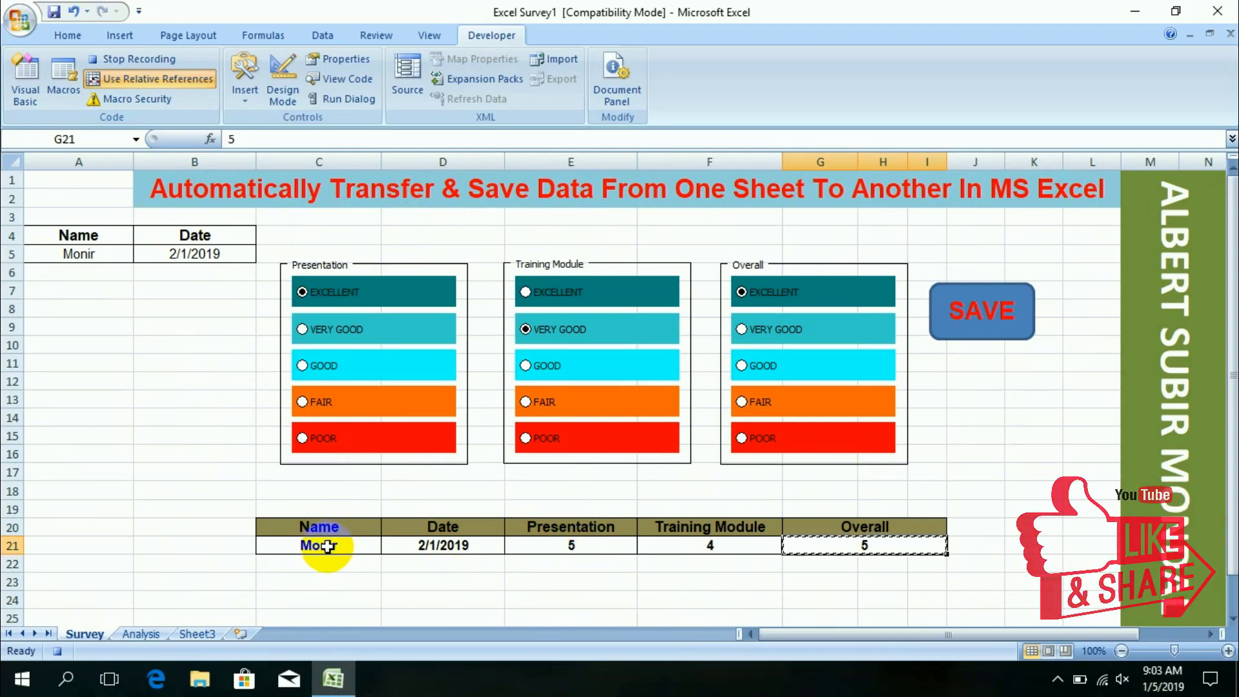
pyautogui.keyDown('shift'); pyautogui.click(867, 545); pyautogui.keyUp('shift')
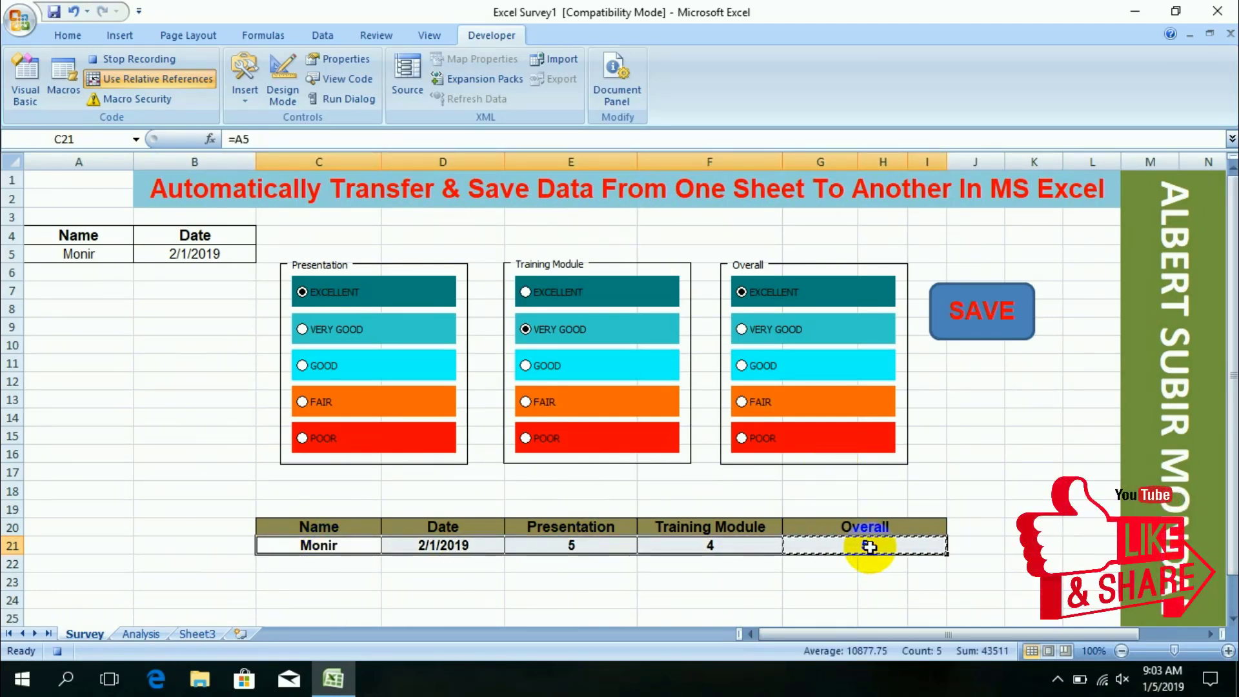
pyautogui.press('Delete')
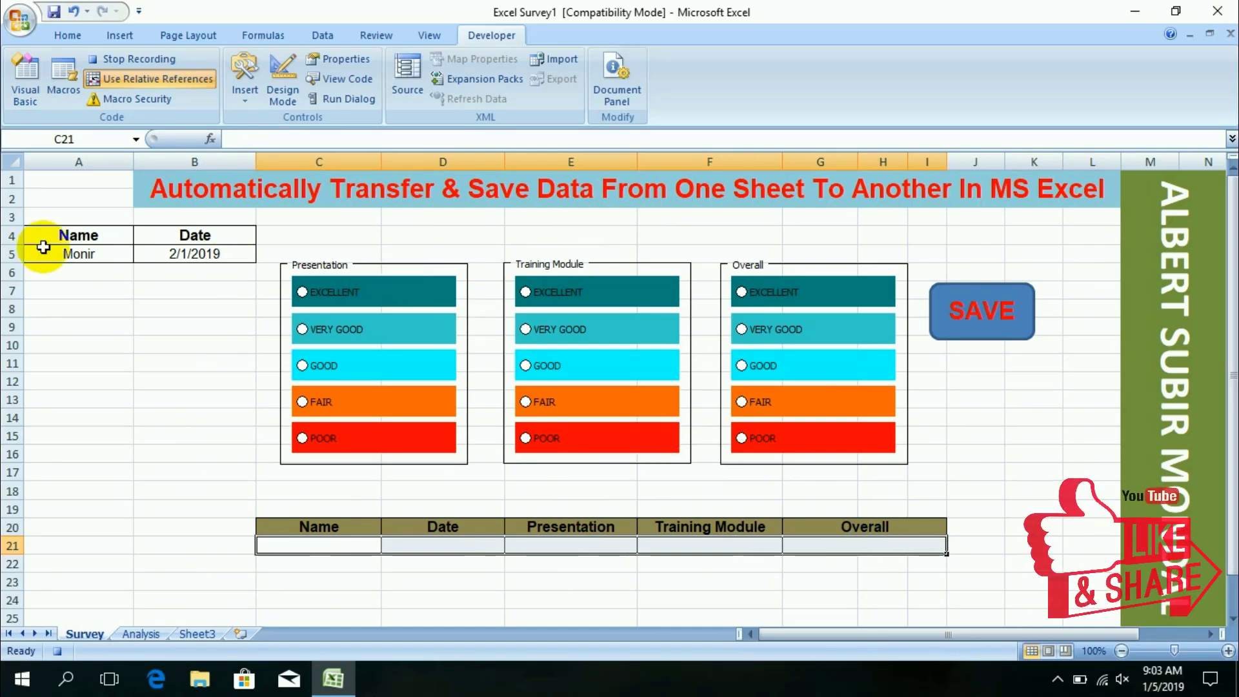
pyautogui.moveTo(67, 254); pyautogui.dragTo(195, 255)
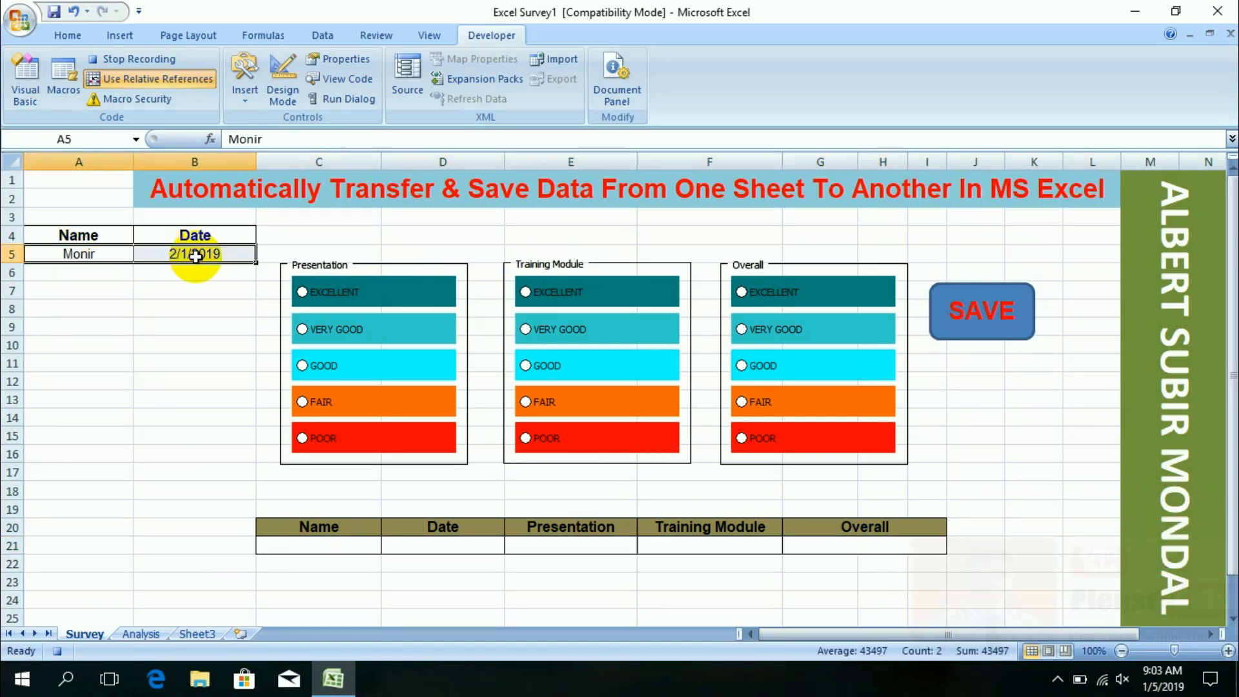
pyautogui.press('Delete')
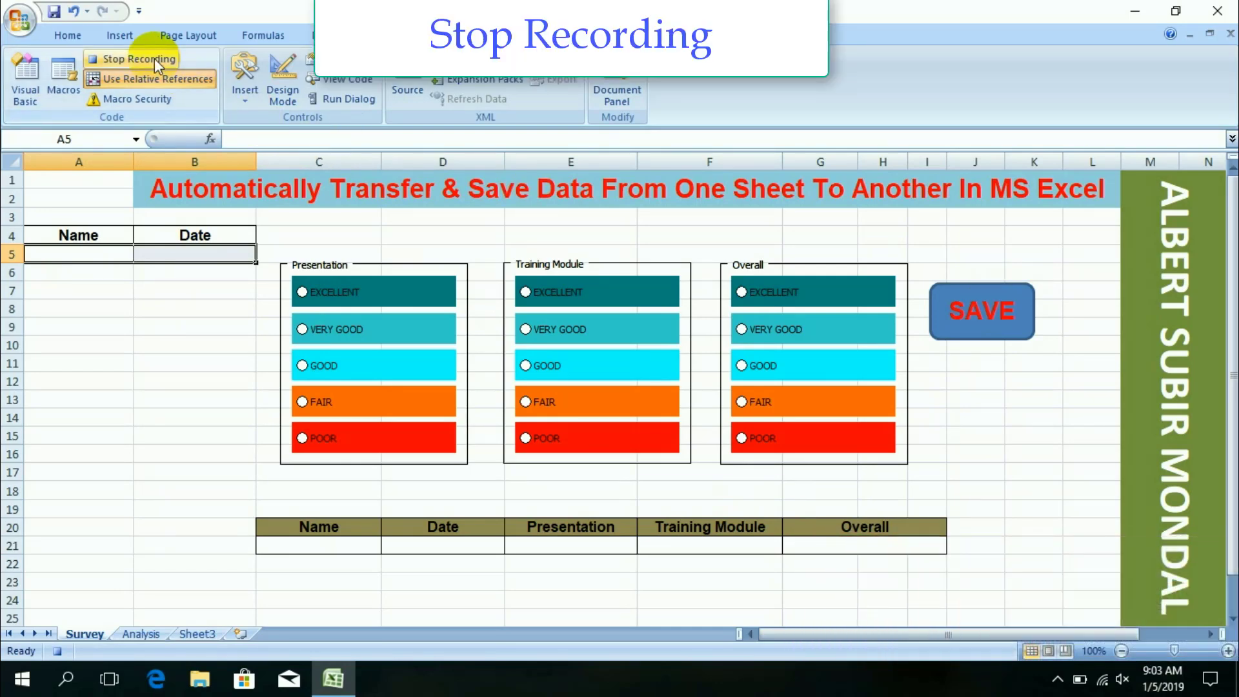
pyautogui.click(153, 58)
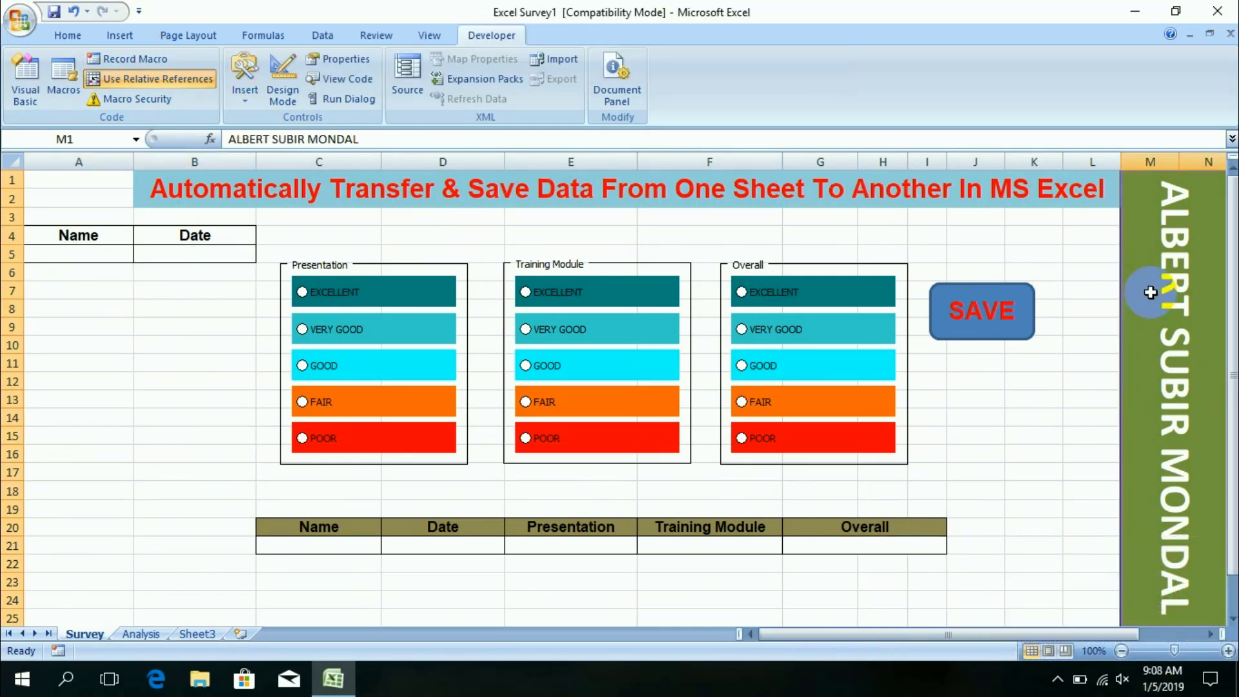
# - Assign Macro3 to the SAVE shape, then deselect the shape
pyautogui.rightClick(972, 313)
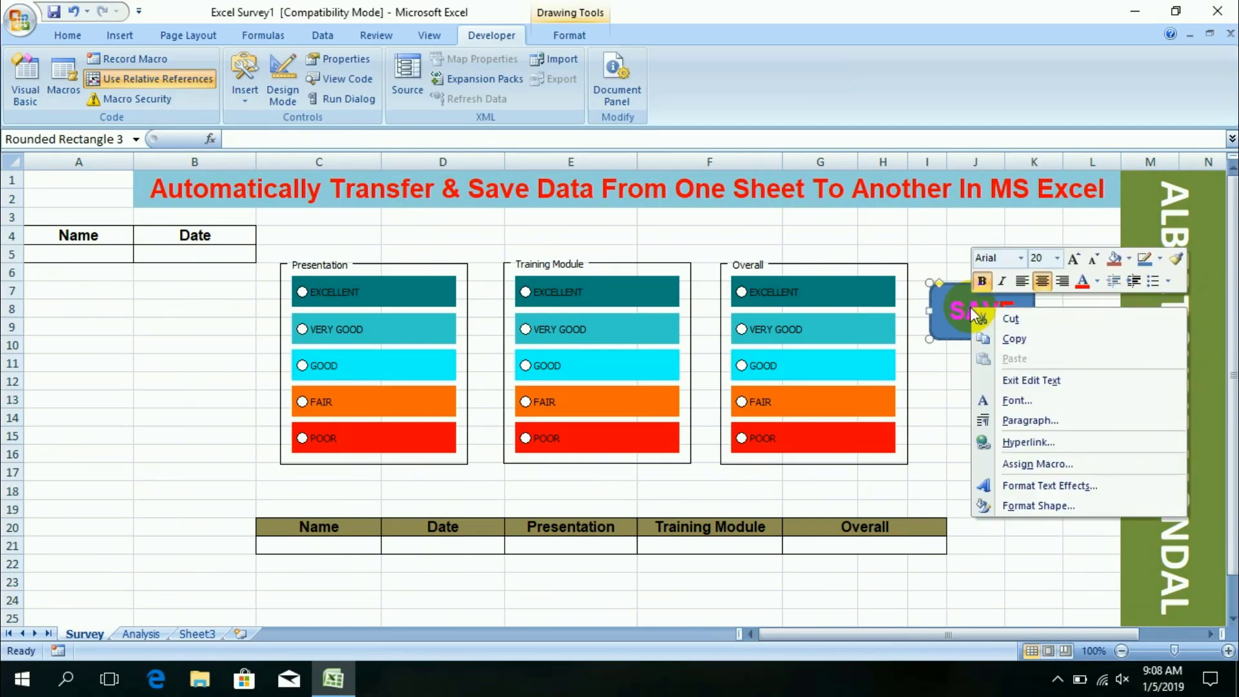
pyautogui.click(1037, 464)
pyautogui.click(316, 288)
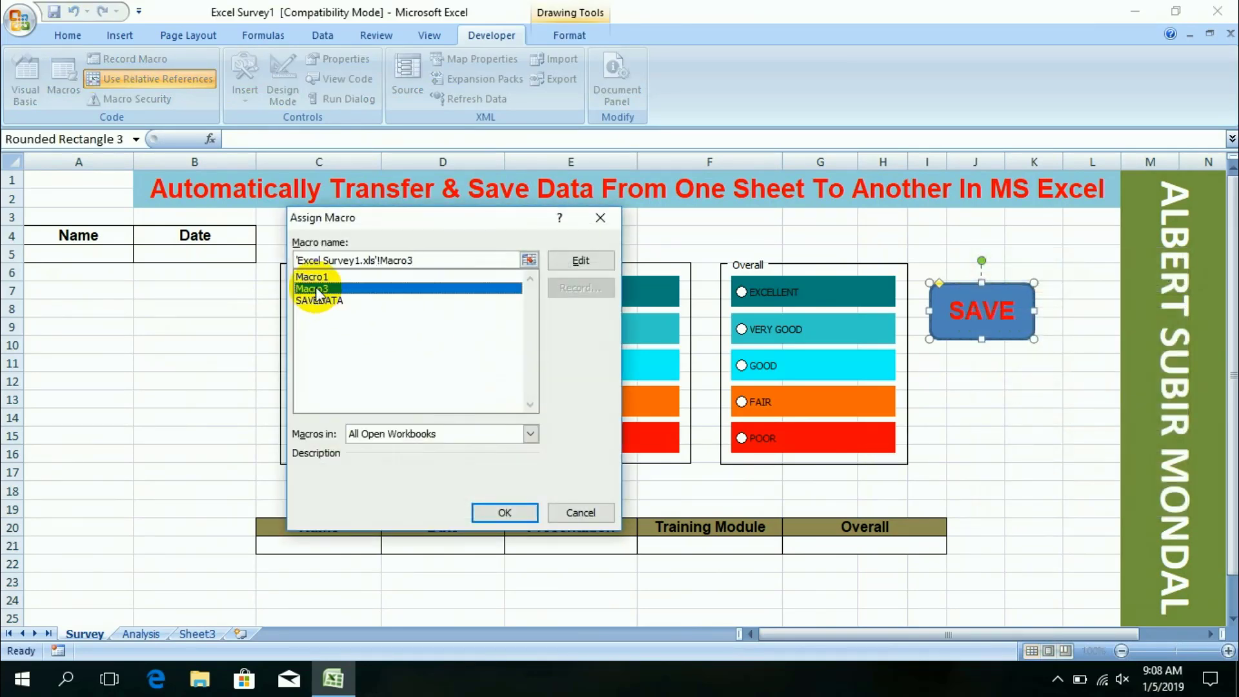
pyautogui.click(501, 514)
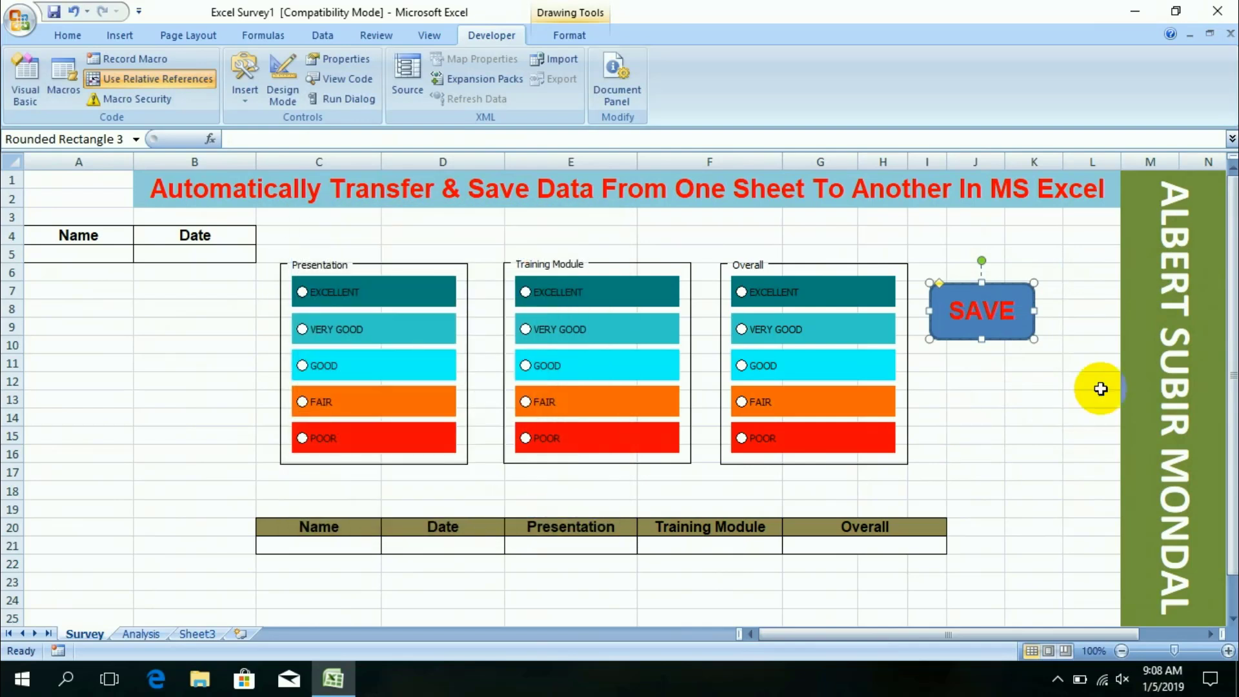
pyautogui.click(1144, 332)
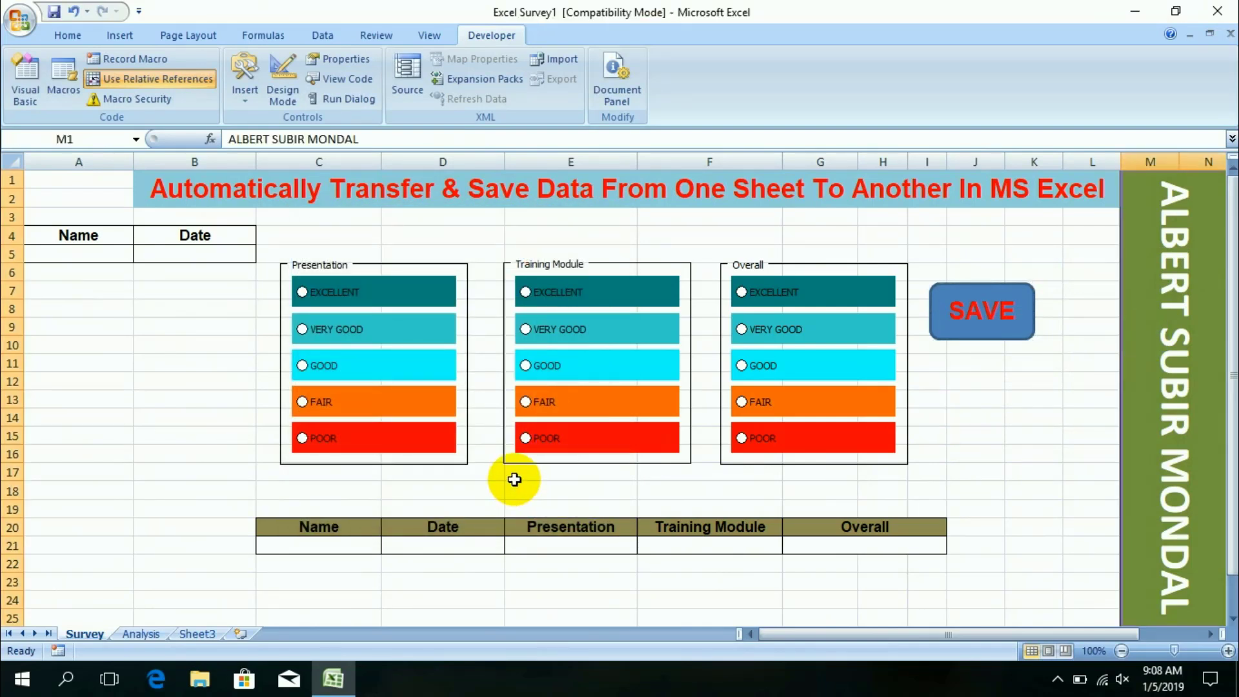
# - Enter the respondent's name in C21, date 03/01/2019 in D21, and rate both groups Excellent
pyautogui.click(332, 548)
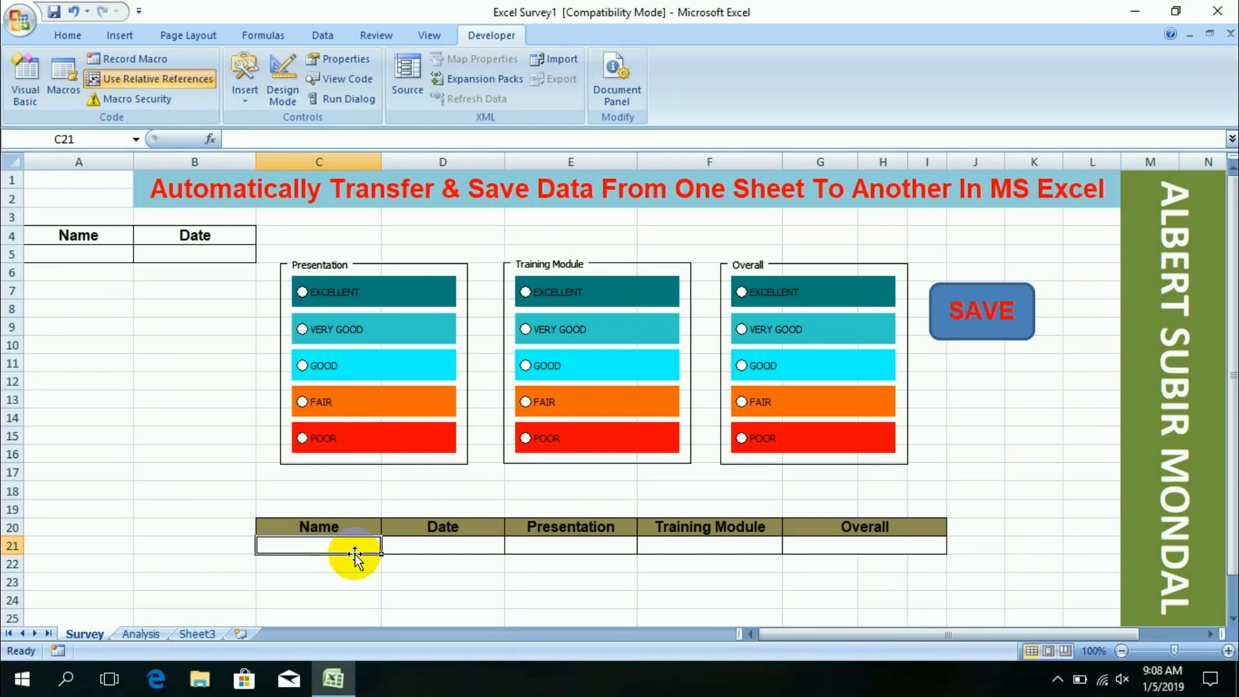
pyautogui.write('Talib')
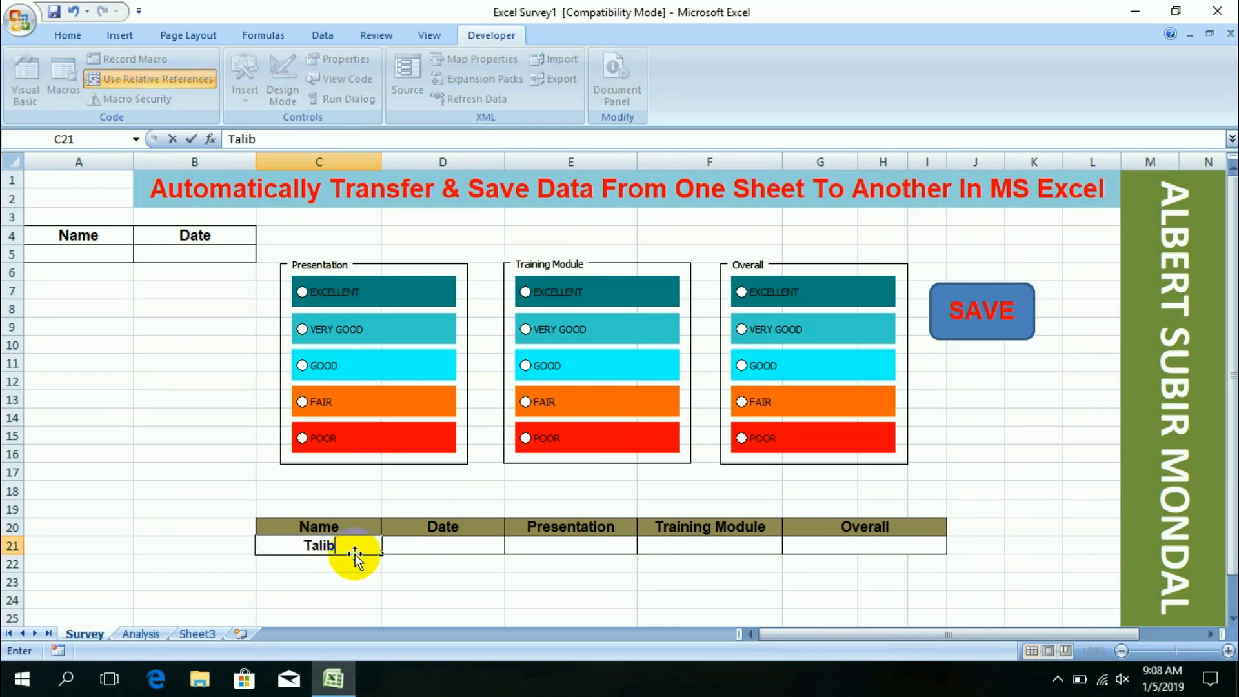
pyautogui.click(445, 548)
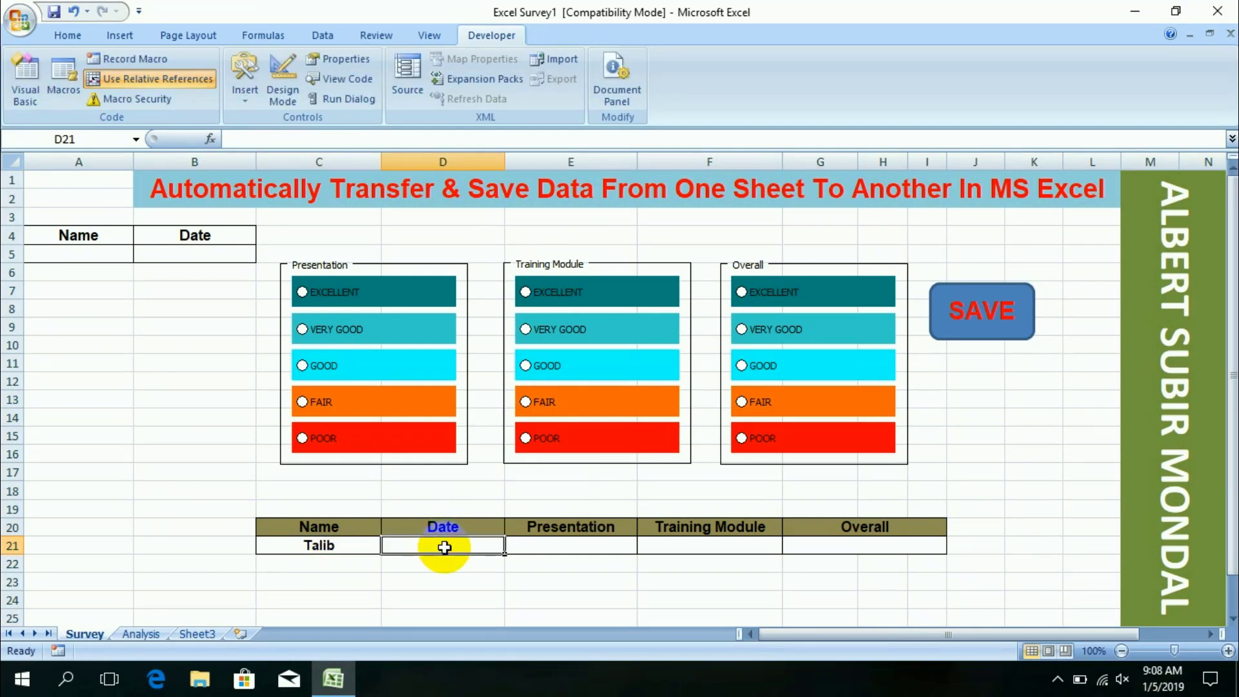
pyautogui.write('03/01/2019')
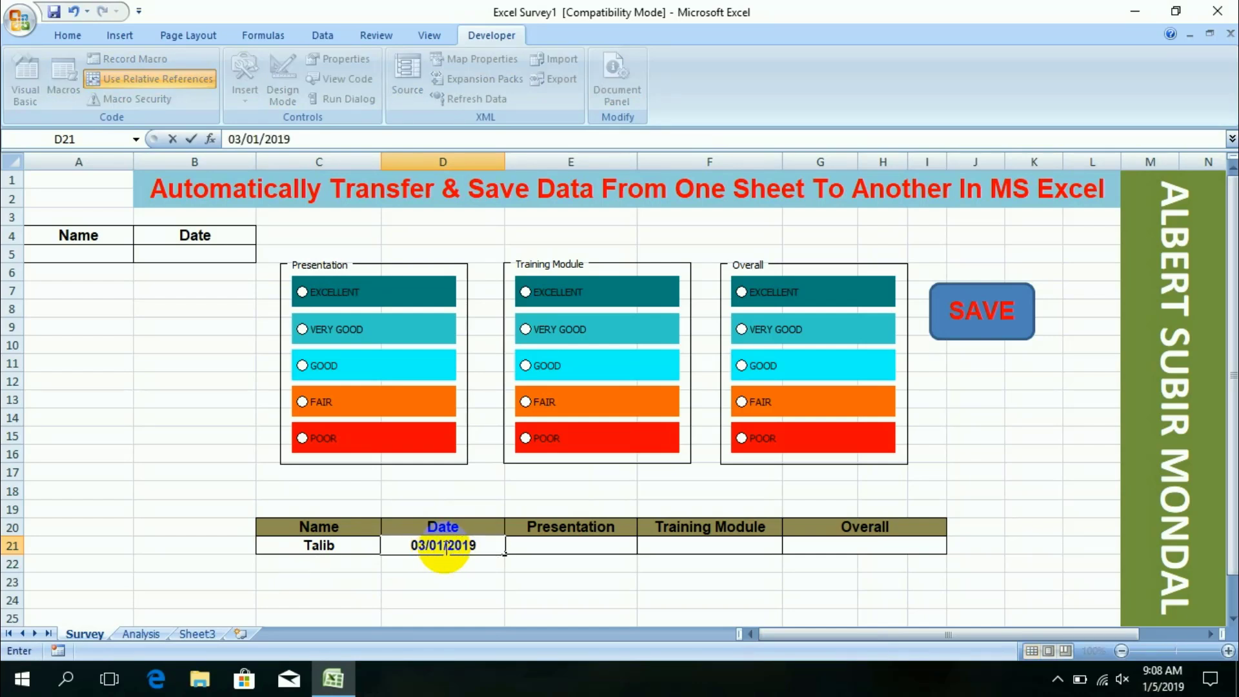
pyautogui.click(600, 545)
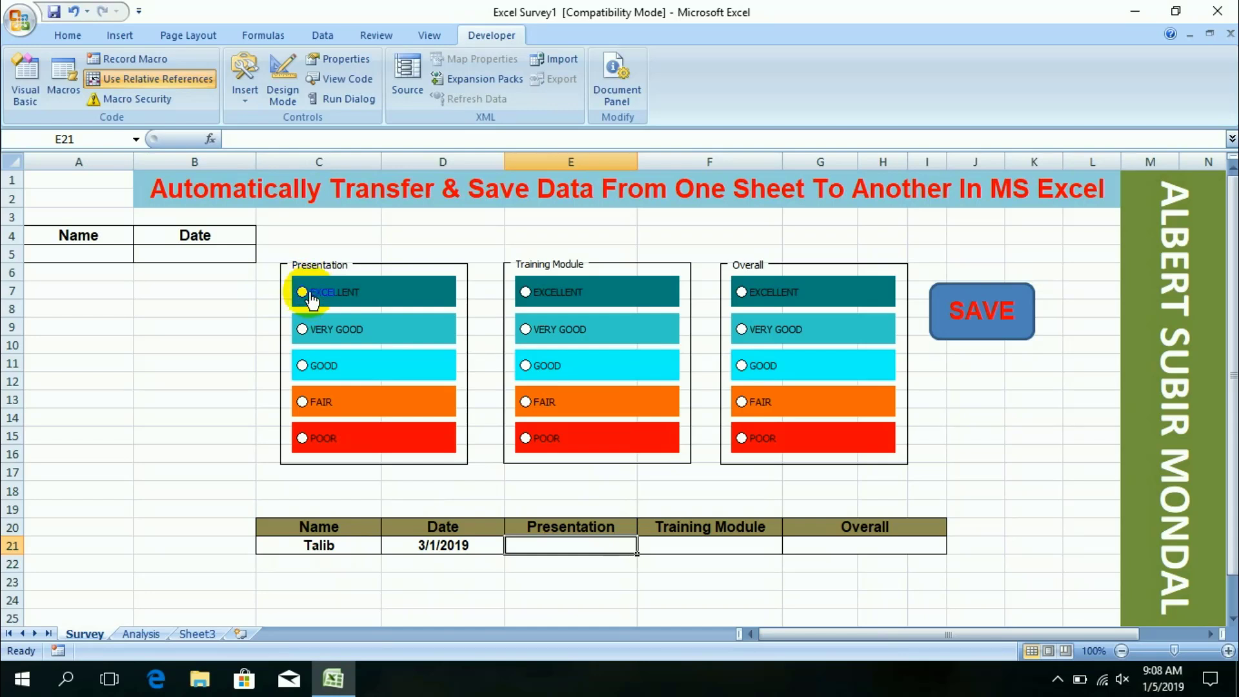
pyautogui.click(533, 300)
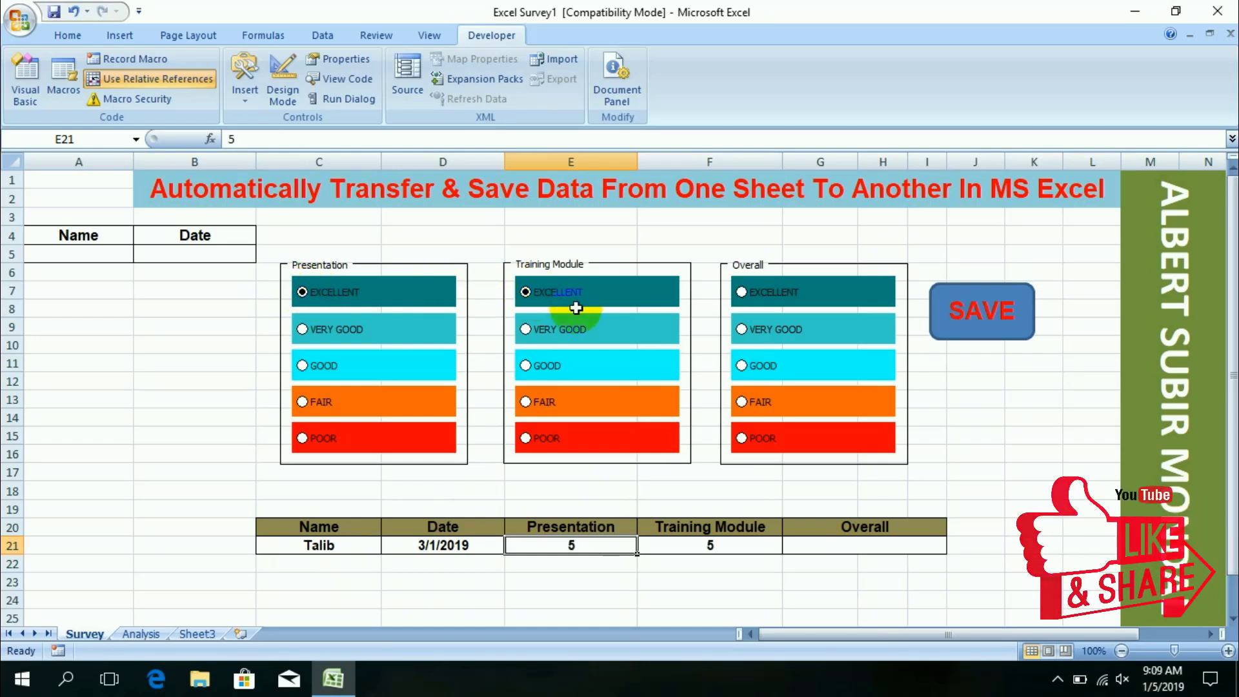
pyautogui.click(742, 292)
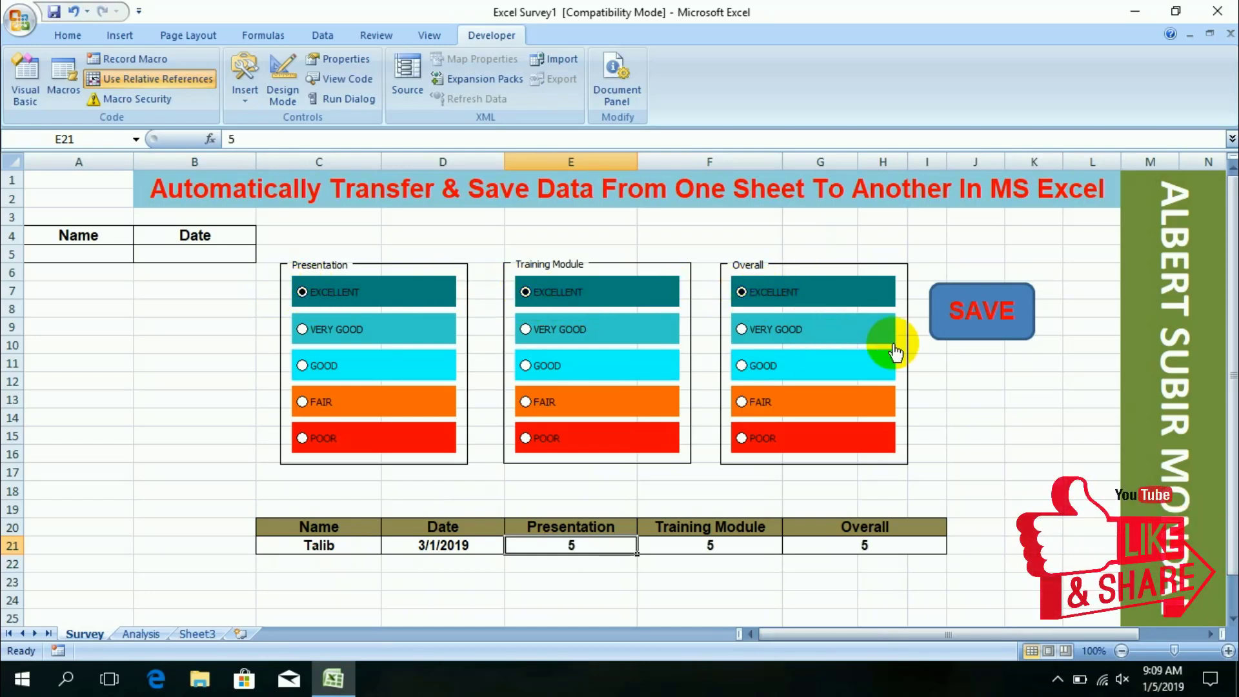
# - Save the response, verify its new row in the Analysis sheet, and return to Survey
pyautogui.click(978, 316)
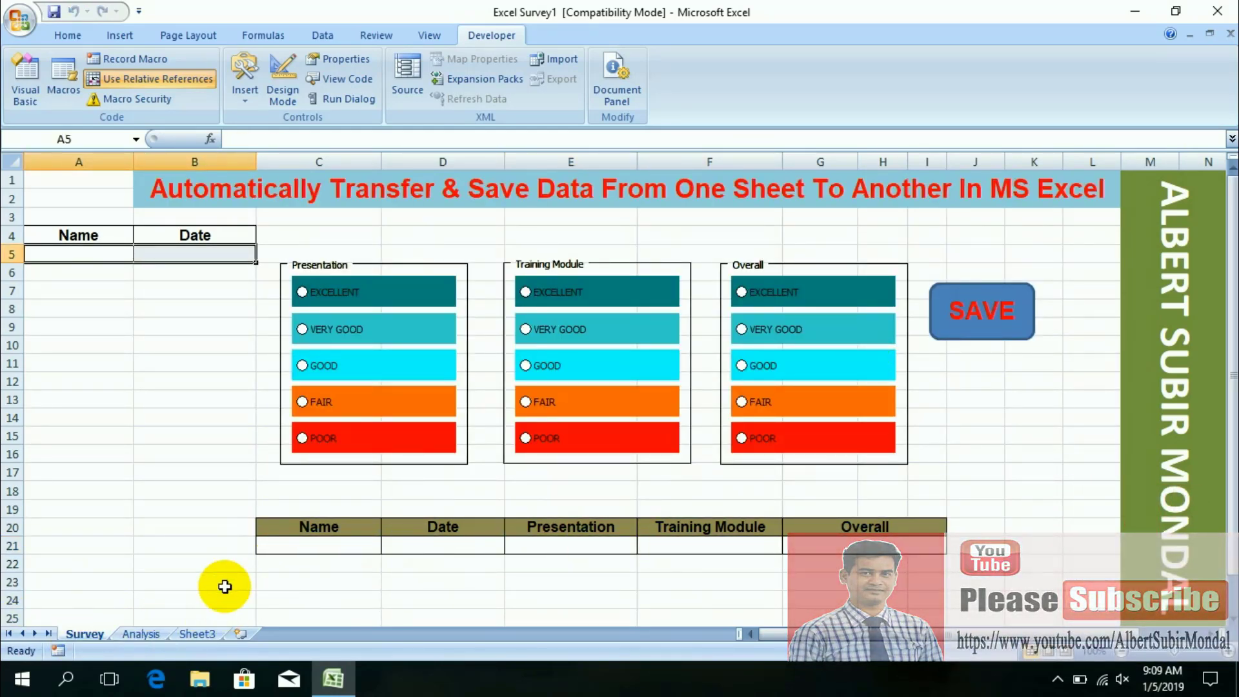
pyautogui.click(146, 632)
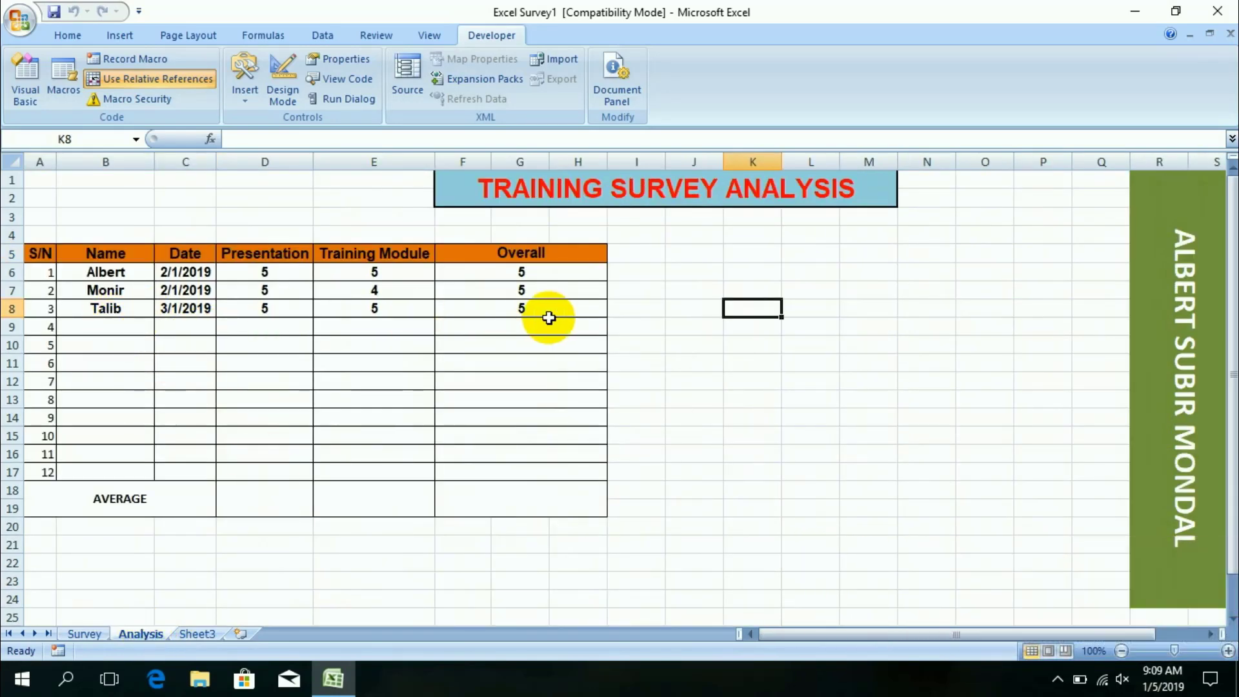
pyautogui.click(85, 635)
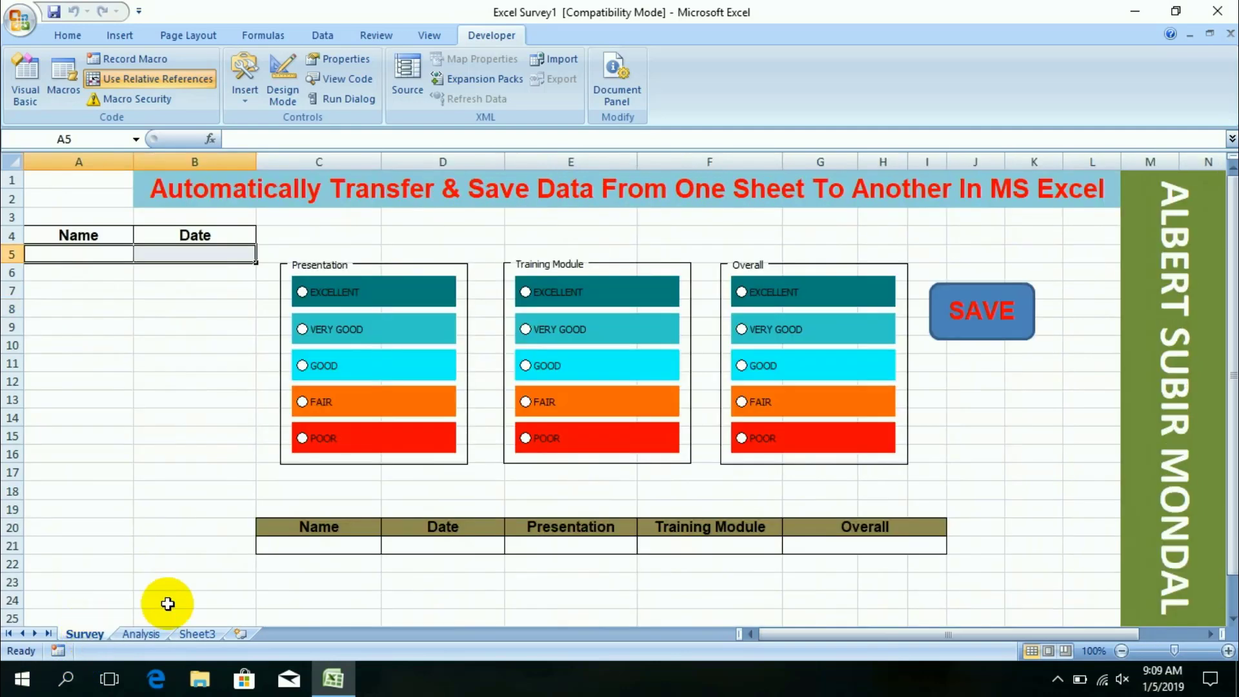
# - Enter the respondent's name, date 03/01/2019 and Very Good/Excellent ratings, save, and view the Analysis sheet
pyautogui.click(346, 545)
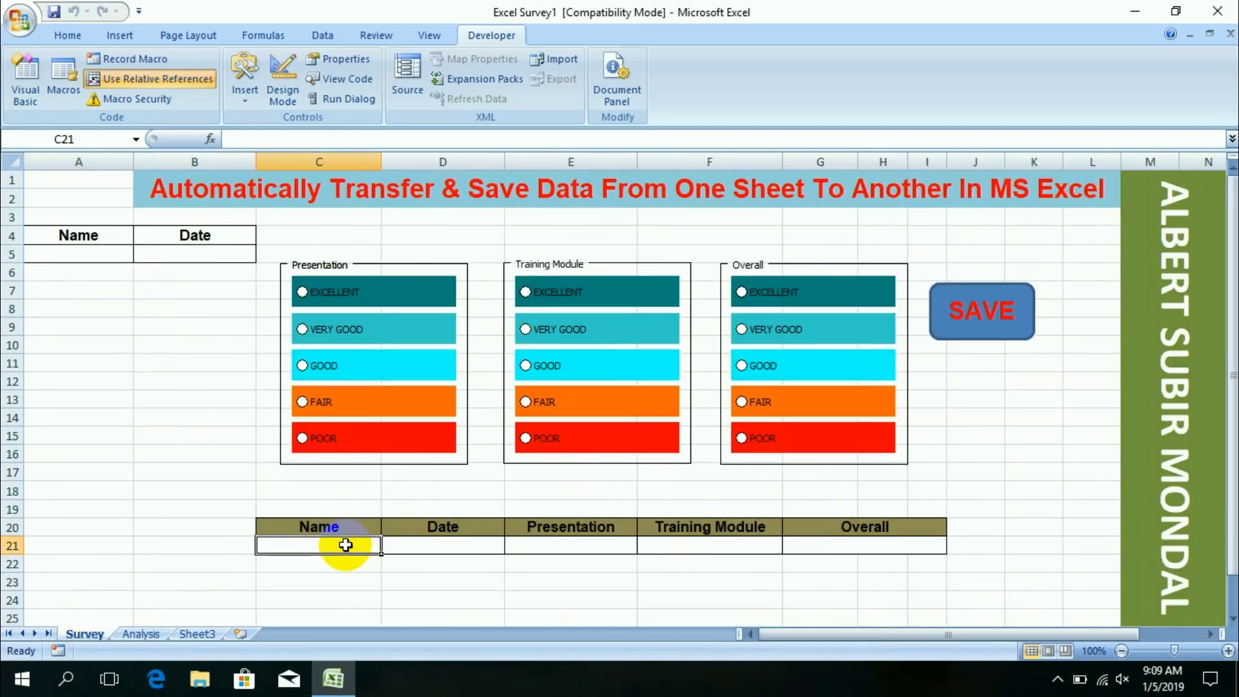
pyautogui.write('Sharmin')
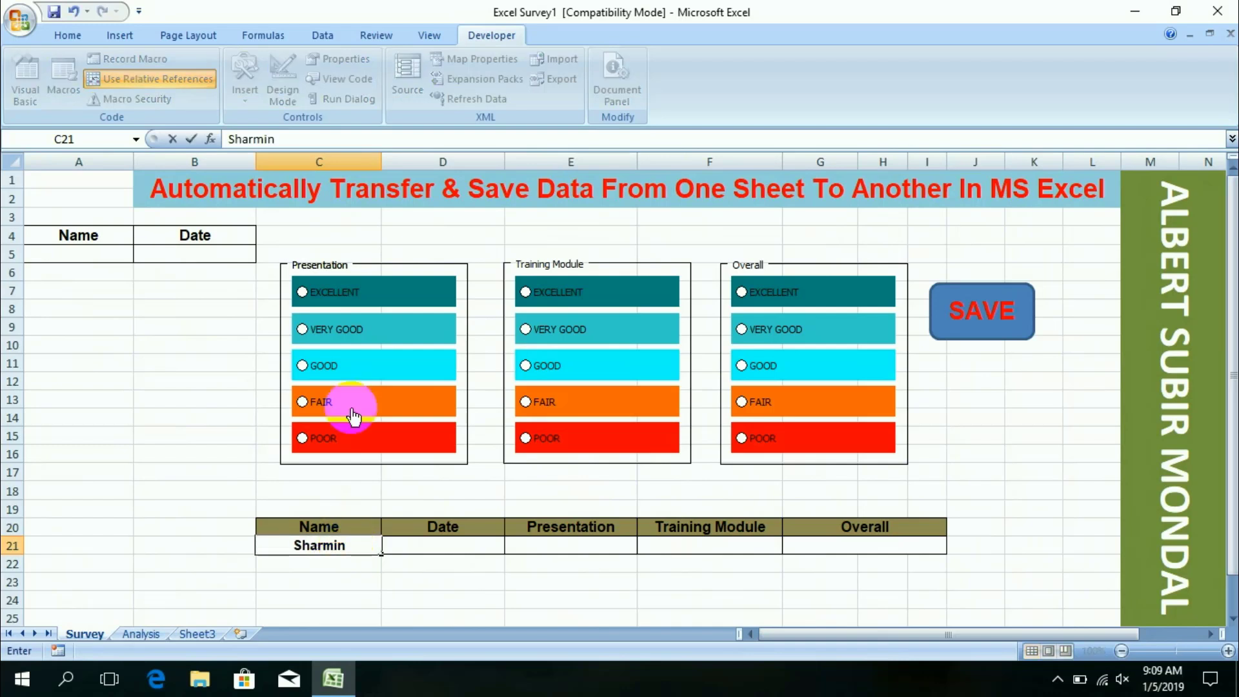
pyautogui.click(449, 545)
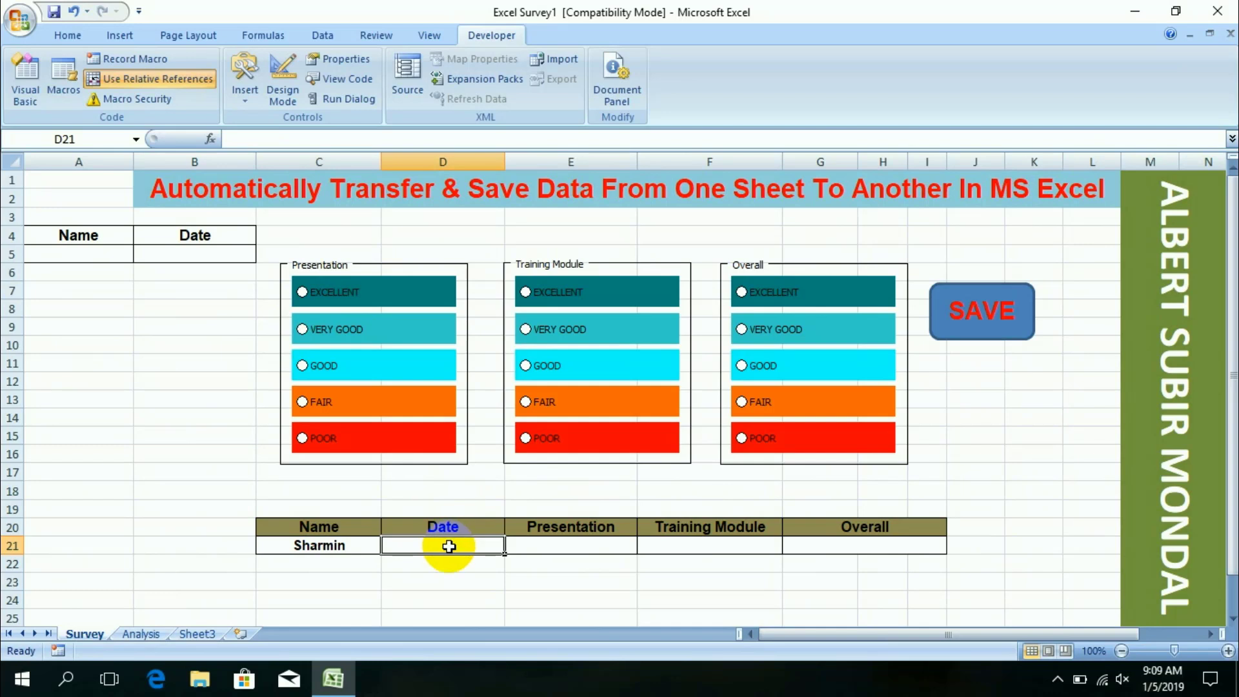
pyautogui.write('03/01/2019')
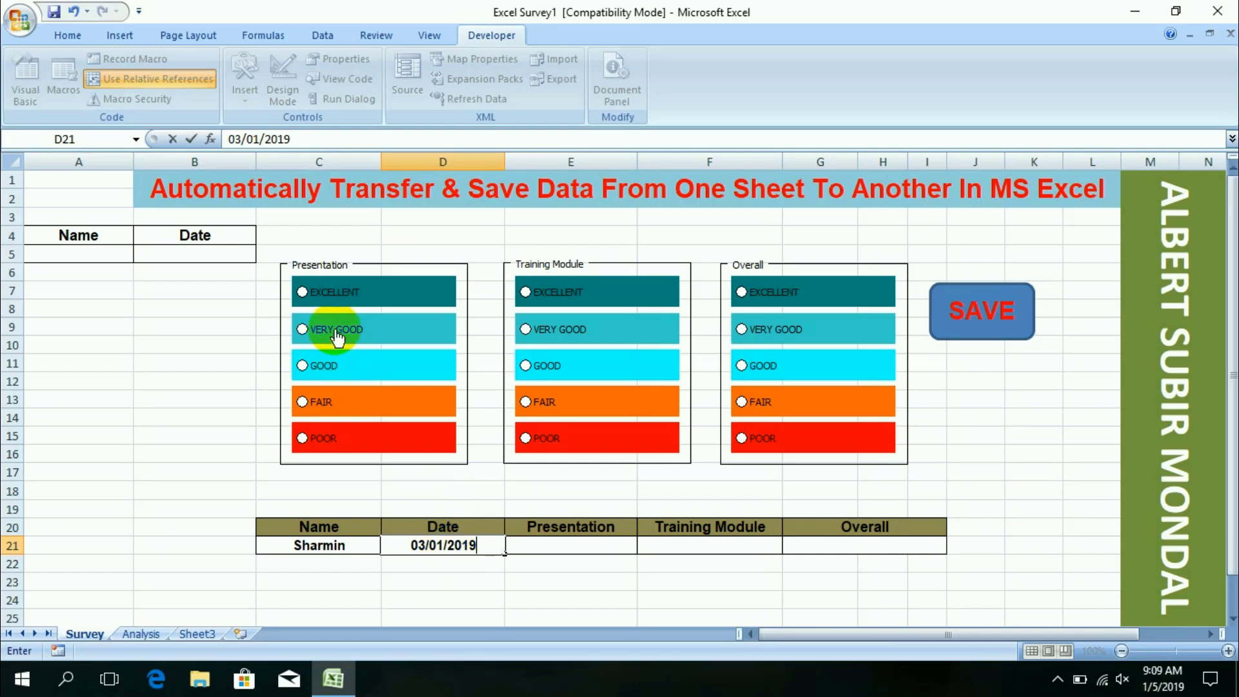
pyautogui.click(301, 330)
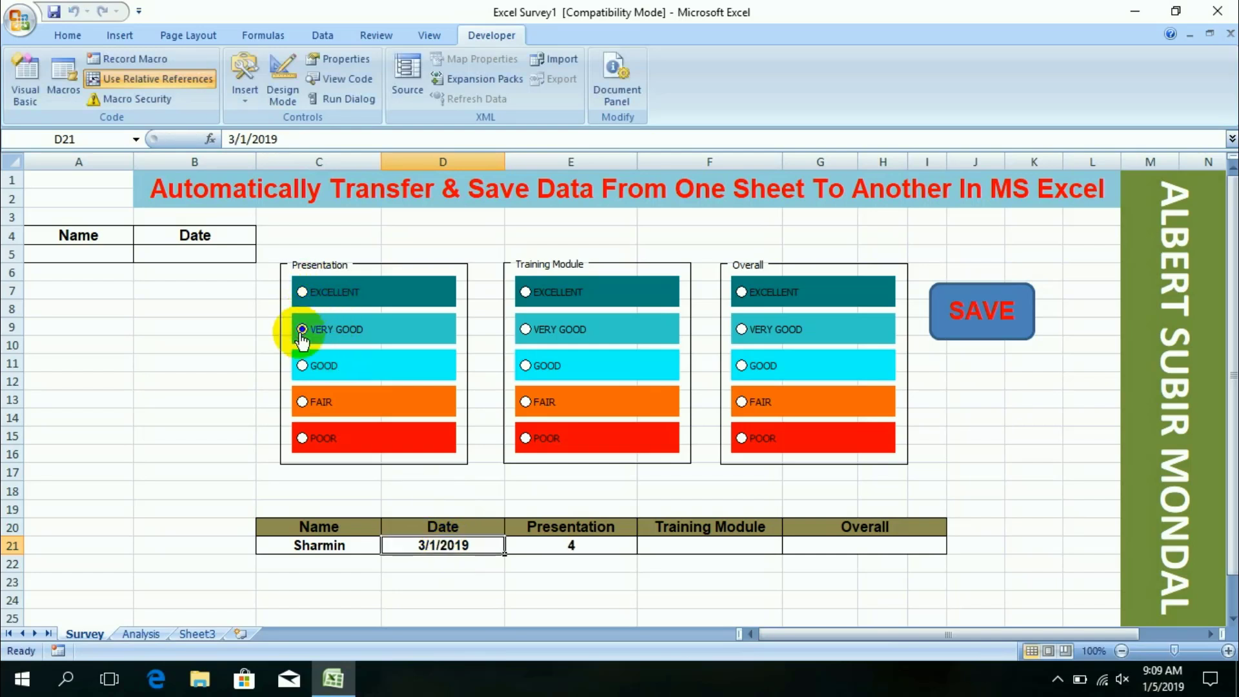
pyautogui.click(534, 302)
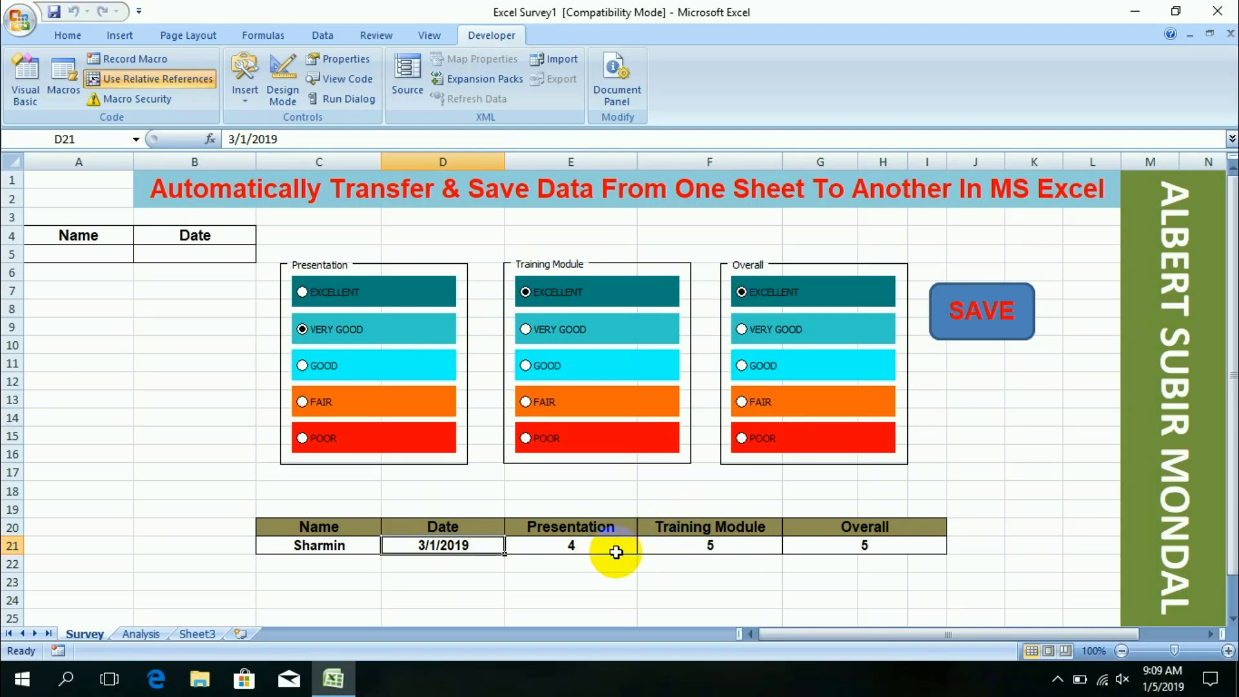
pyautogui.click(978, 310)
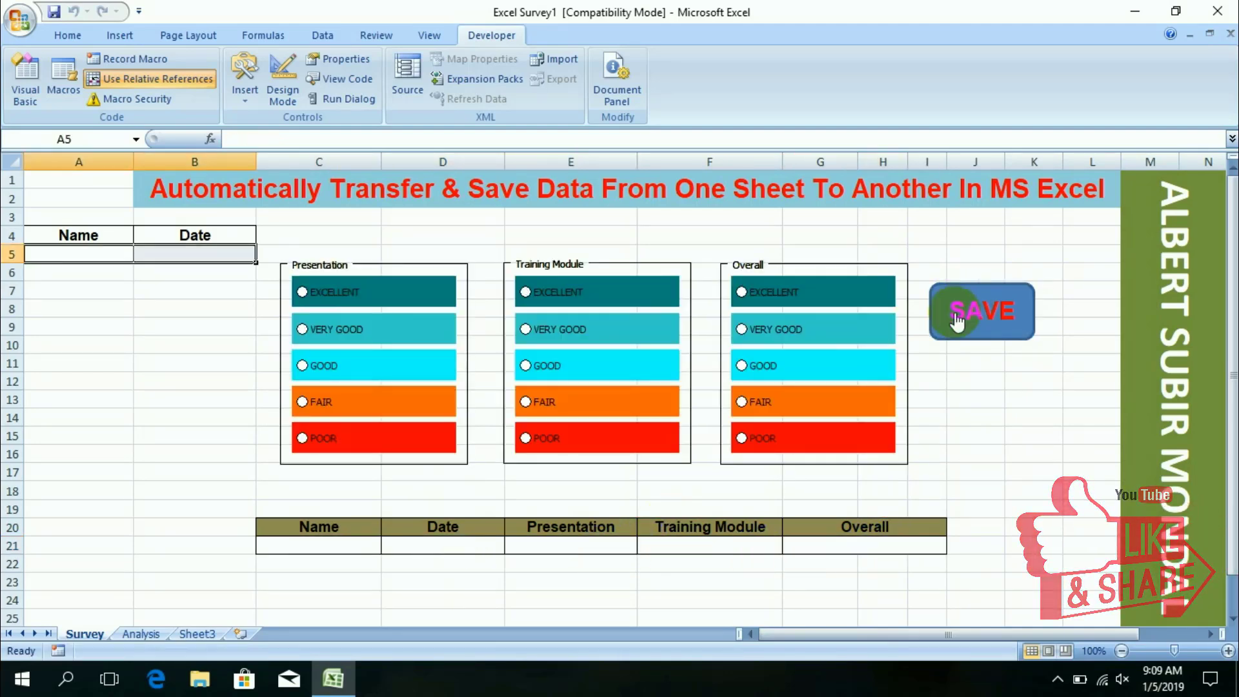
pyautogui.click(144, 633)
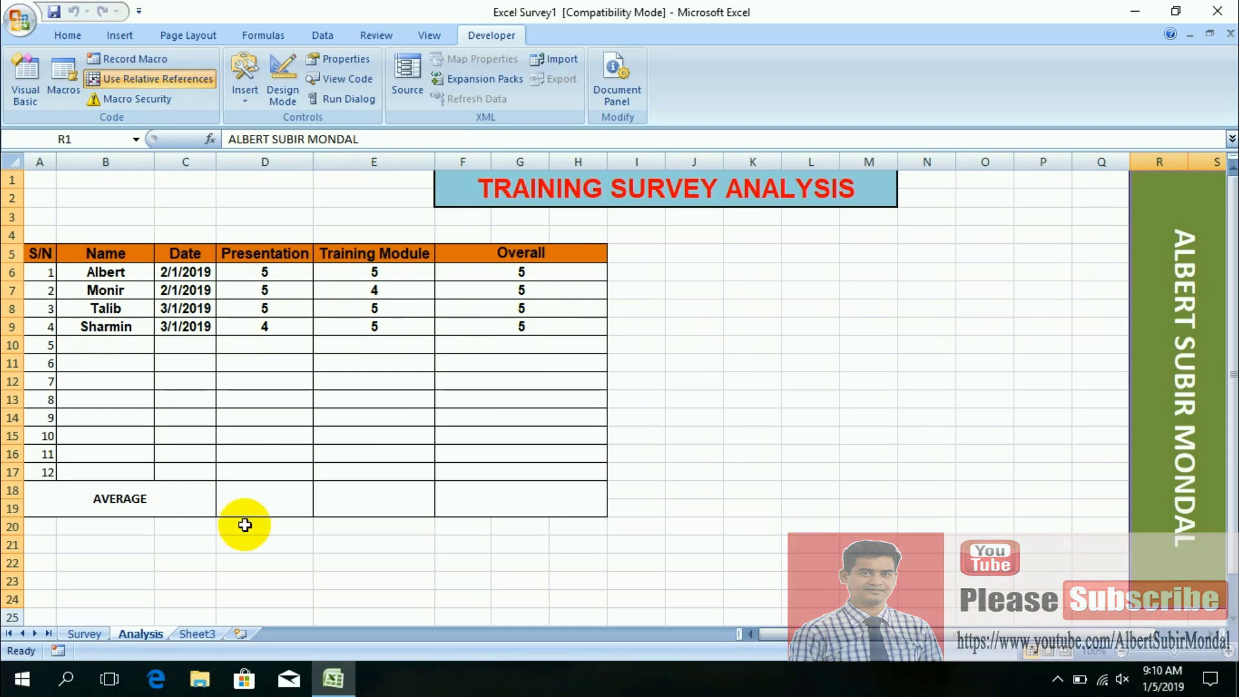
# - Switch to the Survey sheet tab showing the cleared form
pyautogui.click(85, 635)
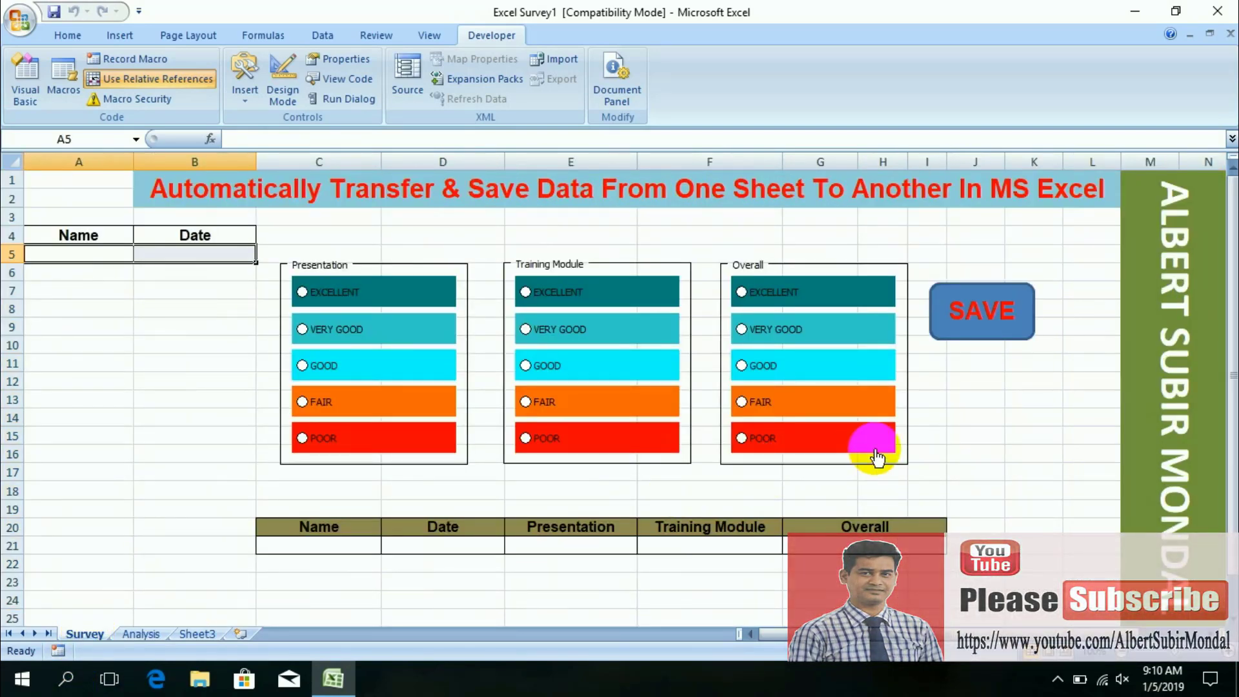